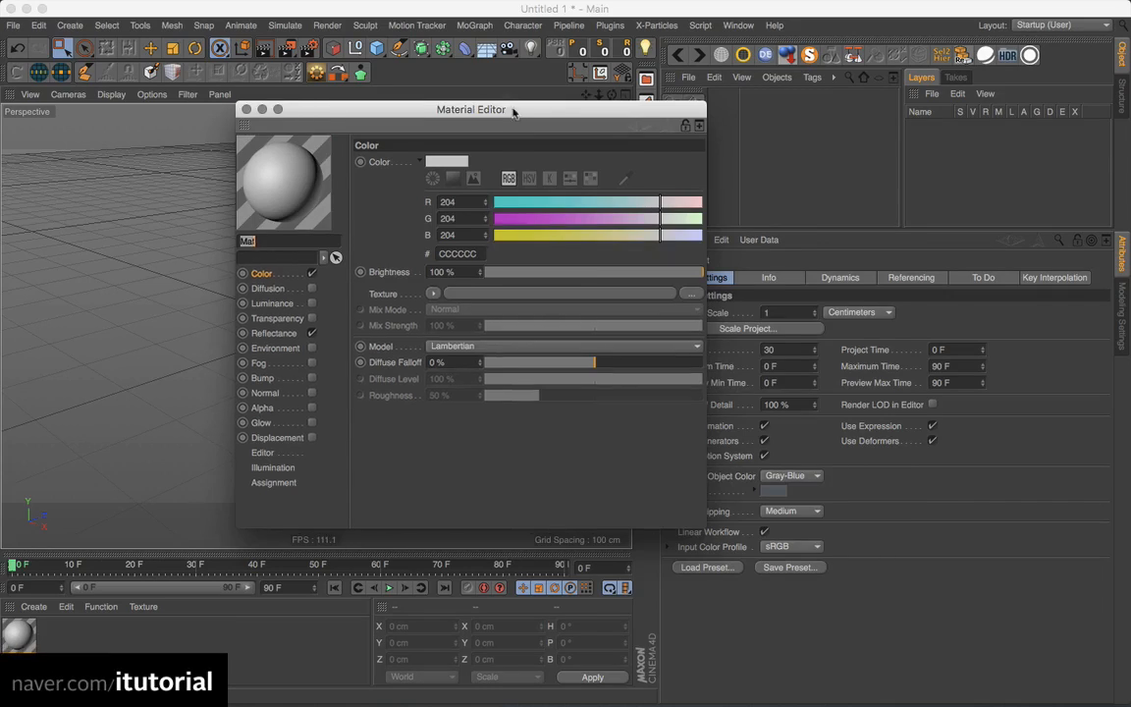
Load the Color shader as the texture of the material's Color channel
{"action": "left_click_drag", "start_coordinate": [515, 111], "coordinate": [682, 123]}
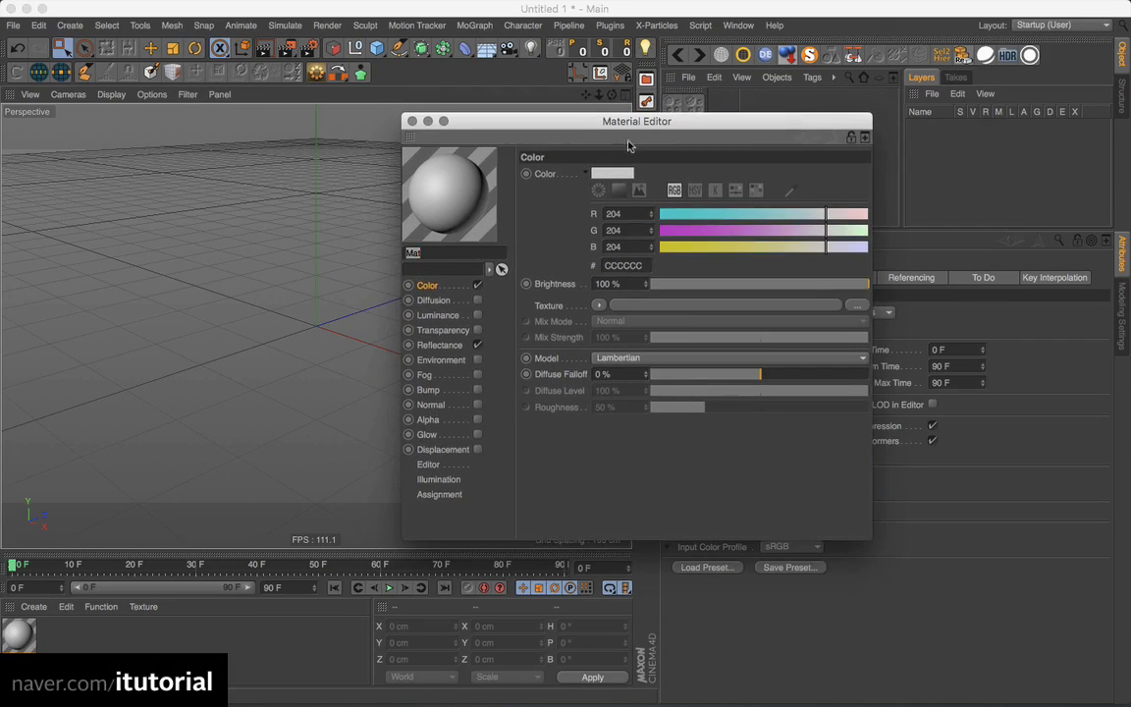
{"action": "left_click_drag", "start_coordinate": [640, 120], "coordinate": [629, 115]}
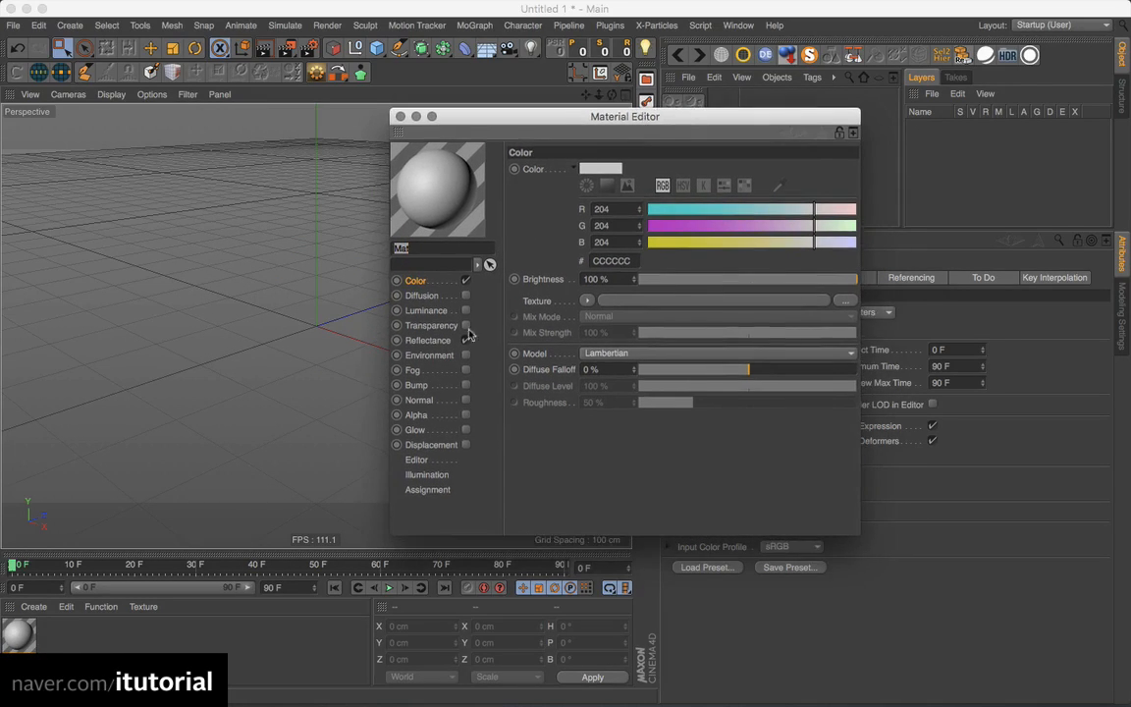
{"action": "left_click", "coordinate": [587, 301]}
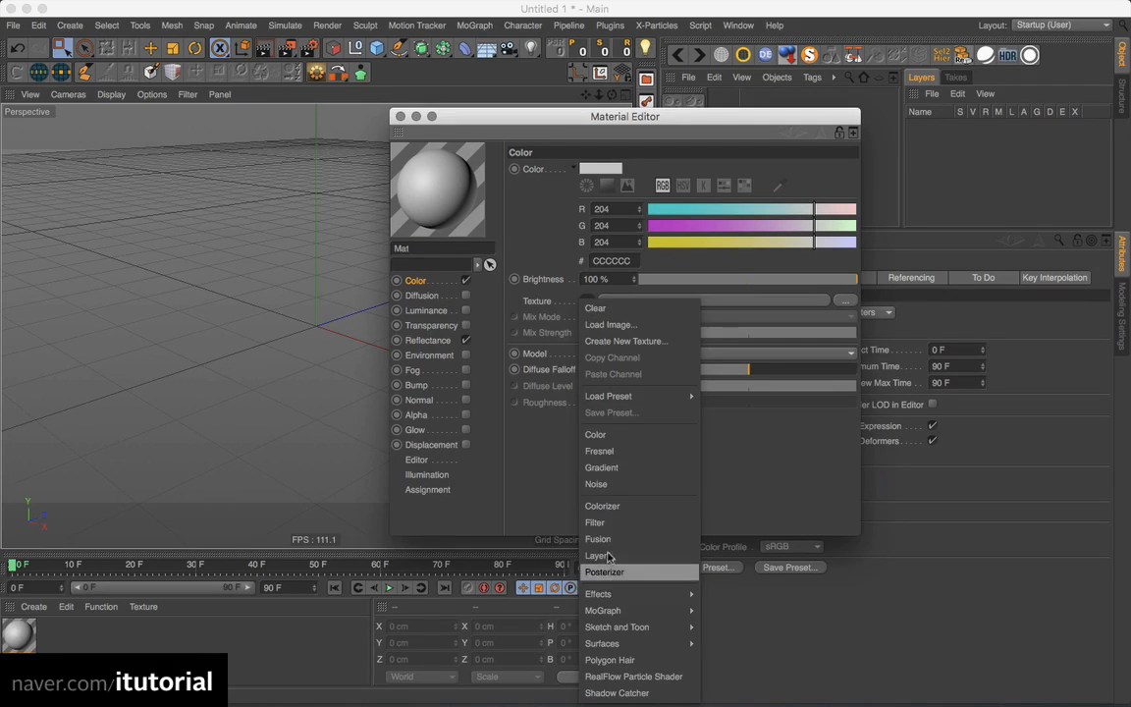
{"action": "left_click", "coordinate": [629, 434]}
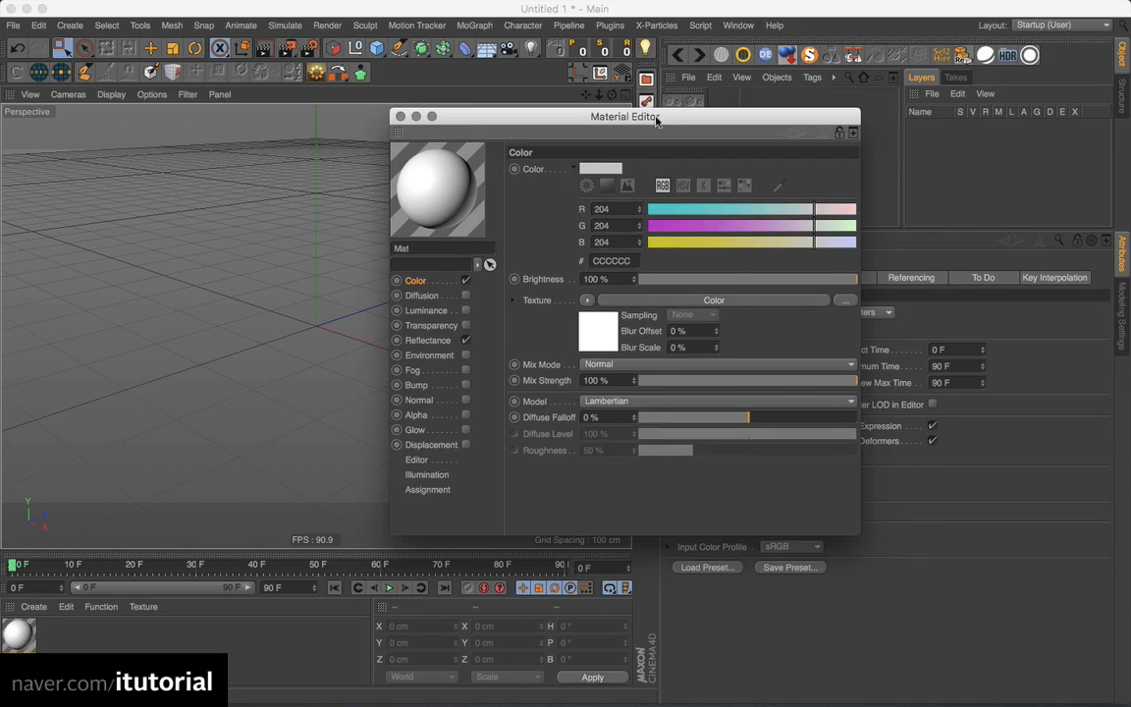
{"action": "left_click_drag", "start_coordinate": [656, 119], "coordinate": [717, 95]}
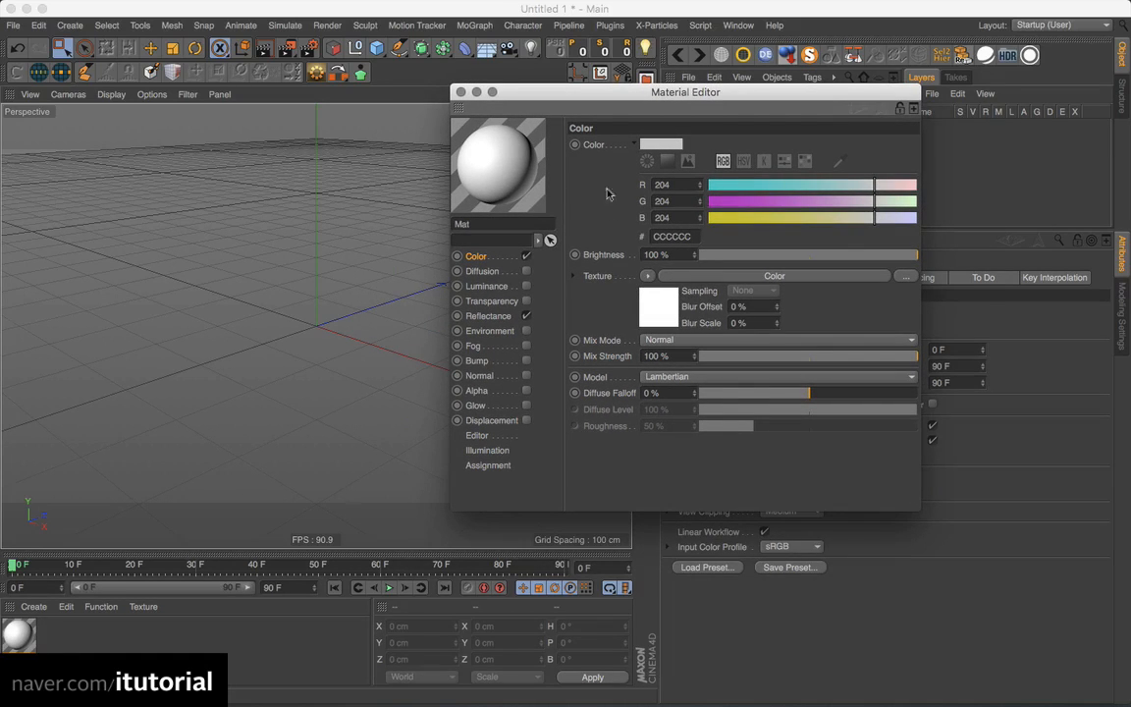
{"action": "right_click", "coordinate": [595, 149]}
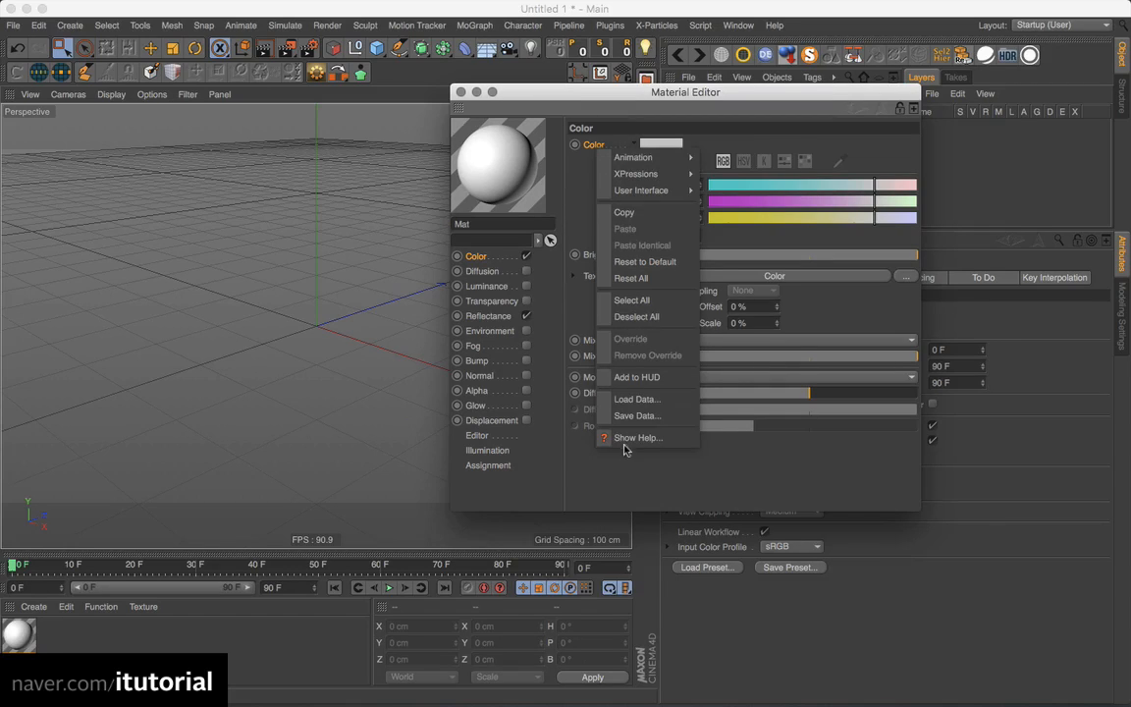
{"action": "left_click", "coordinate": [770, 245]}
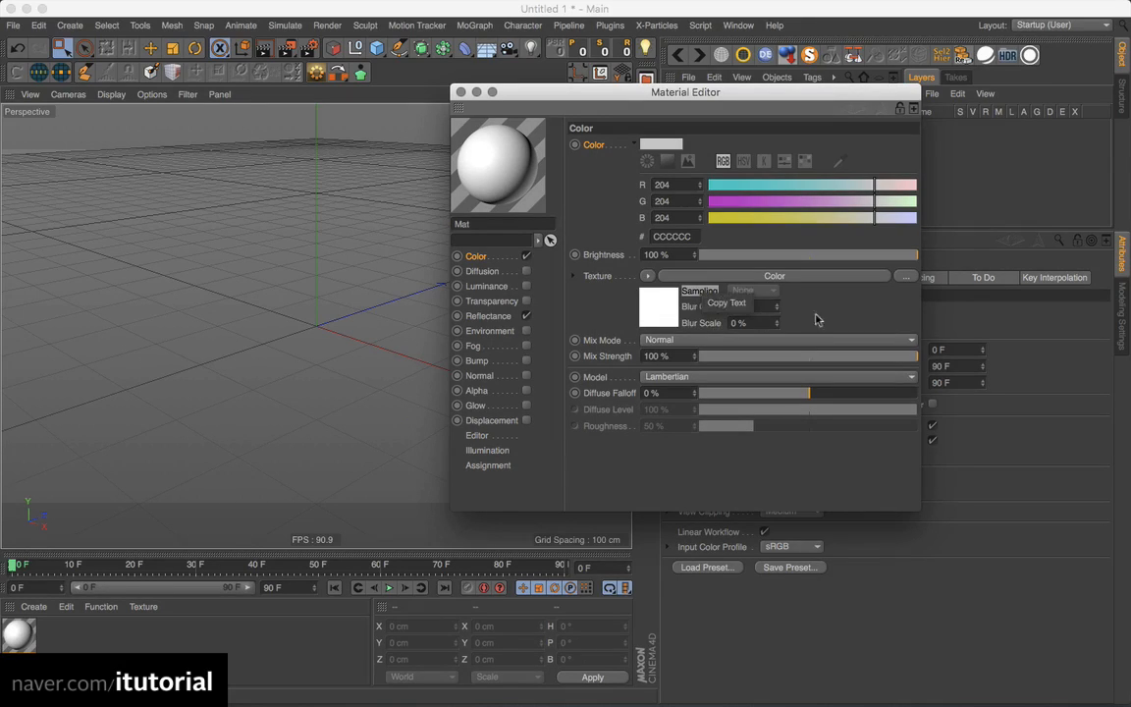
{"action": "left_click", "coordinate": [727, 303]}
{"action": "left_click_drag", "start_coordinate": [755, 105], "coordinate": [767, 127]}
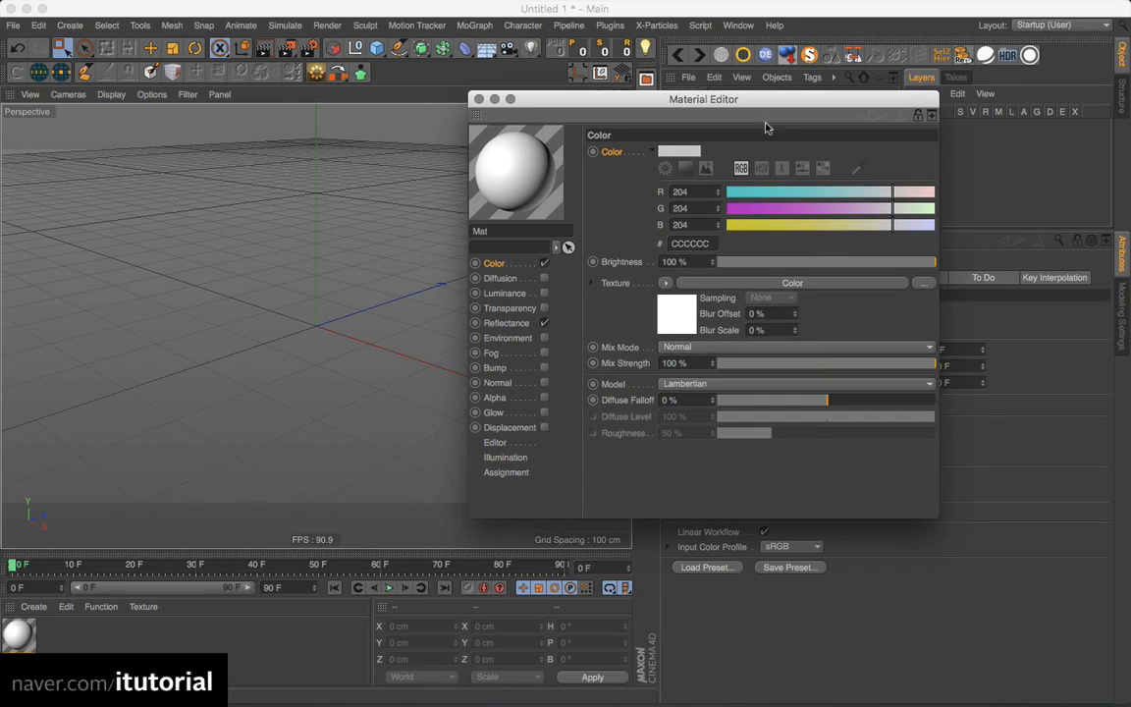
Open the built-in help for the material's Texture parameter and go to its texture settings page (텍스쳐 설정)
{"action": "right_click", "coordinate": [622, 280]}
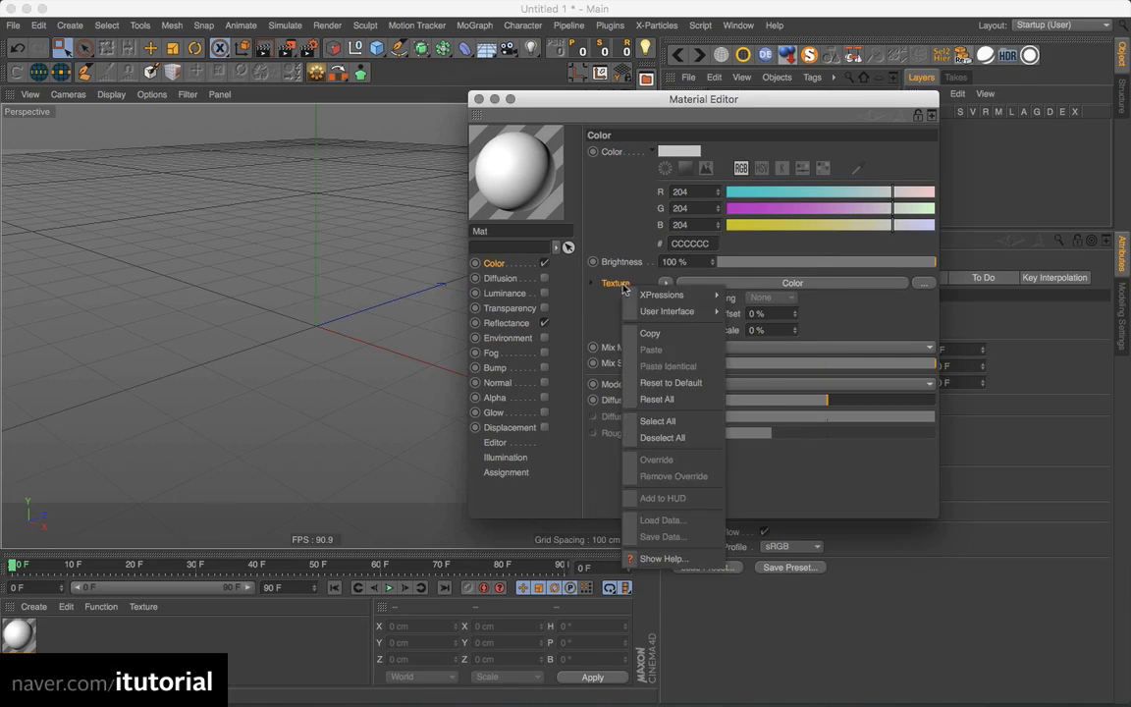
{"action": "left_click", "coordinate": [649, 556]}
{"action": "left_click_drag", "start_coordinate": [694, 110], "coordinate": [644, 122]}
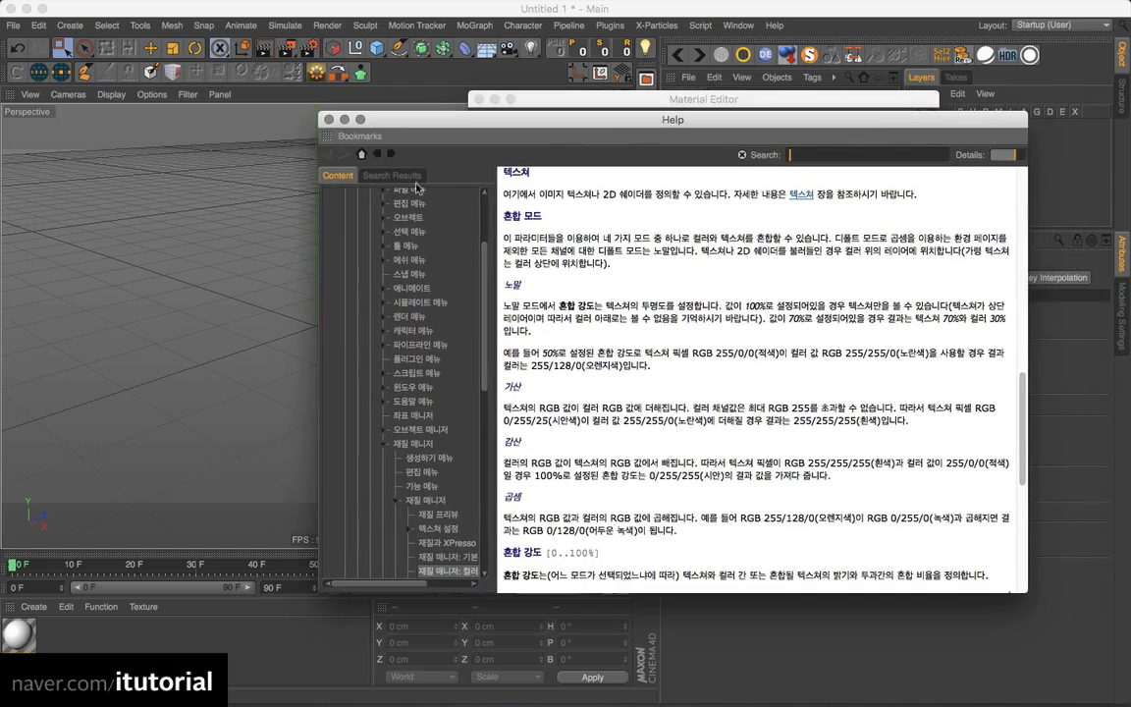
{"action": "left_click", "coordinate": [339, 136]}
{"action": "left_click", "coordinate": [376, 266]}
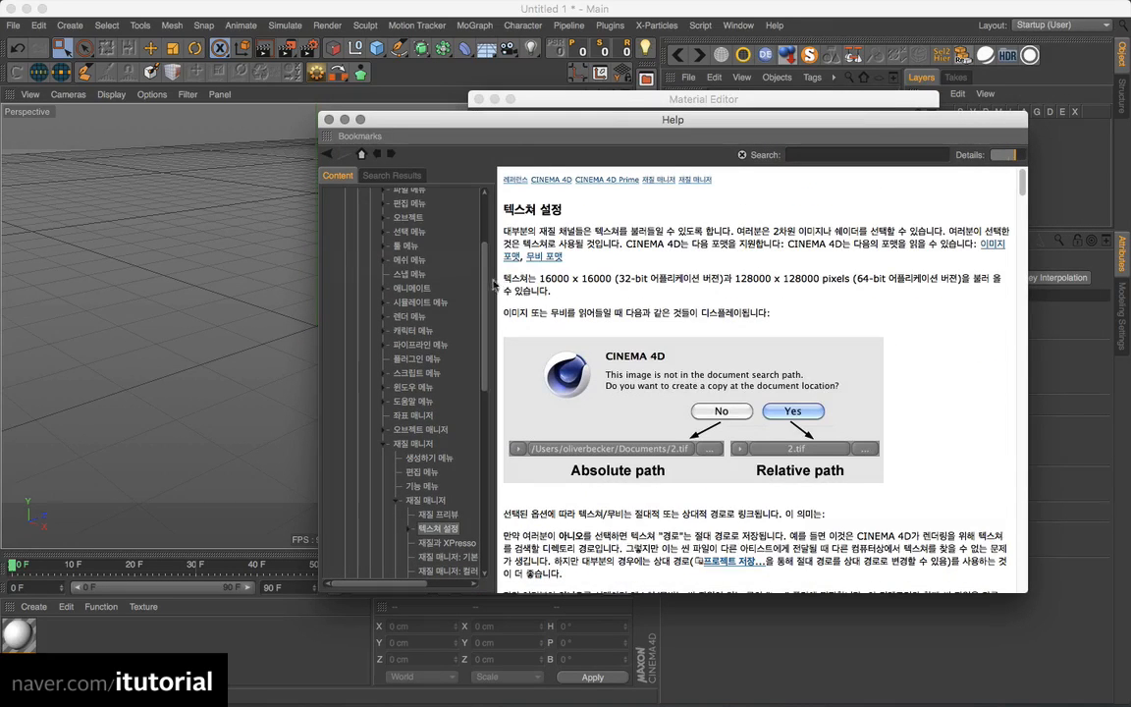
Examine the help contents around the texture settings entry and read that page through its sampling types
{"action": "left_click_drag", "start_coordinate": [486, 237], "coordinate": [486, 248]}
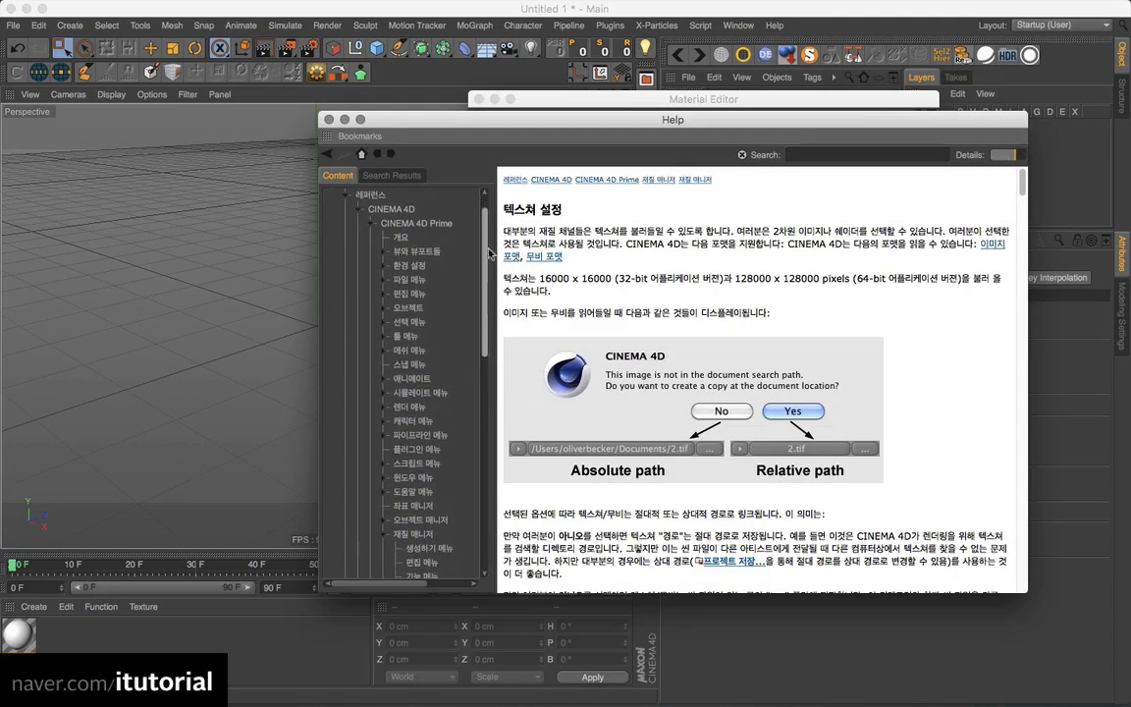
{"action": "scroll", "coordinate": [437, 295], "scroll_direction": "down", "scroll_amount": 10}
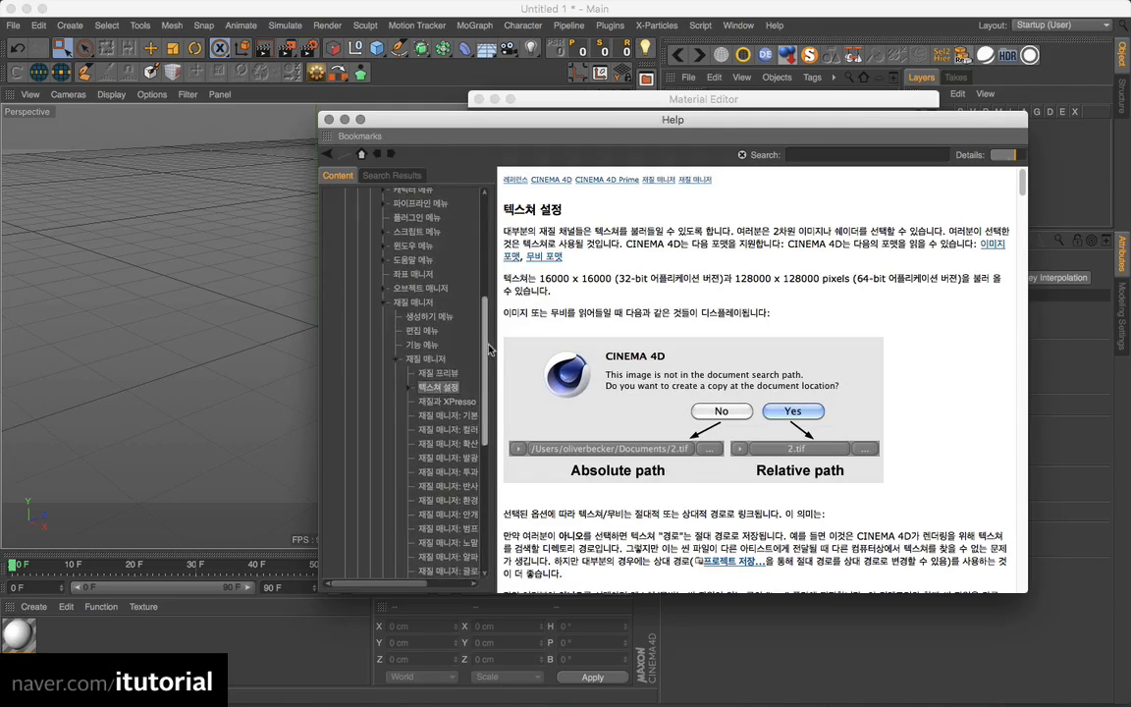
{"action": "left_click", "coordinate": [438, 345]}
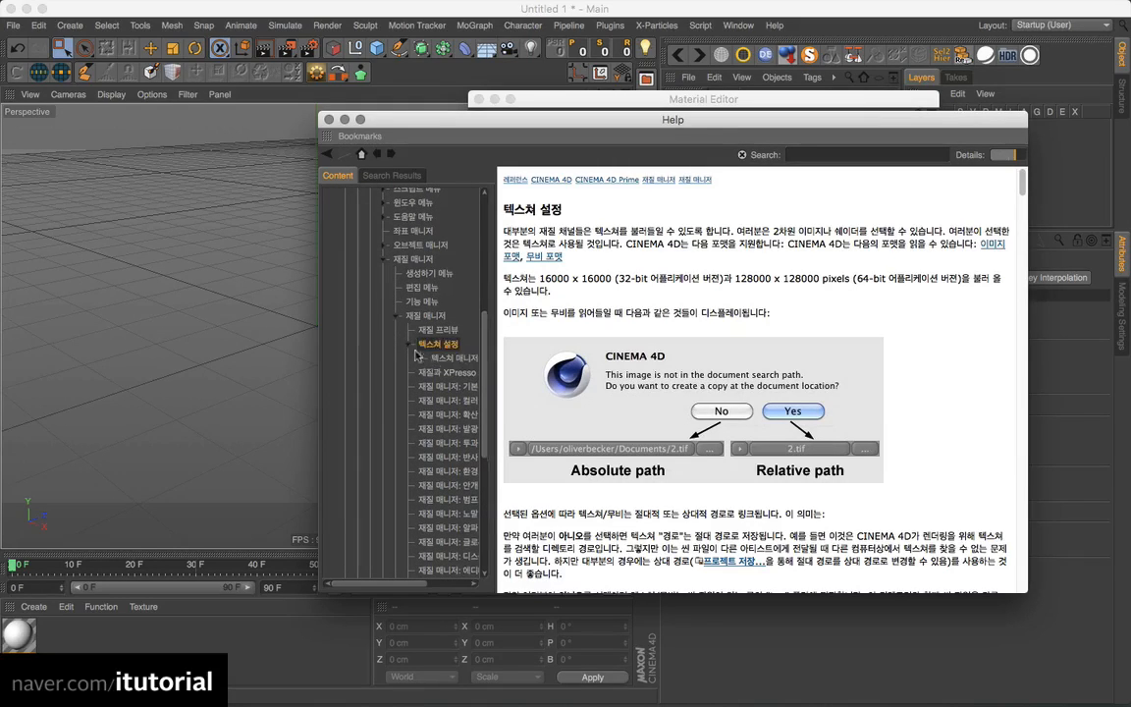
{"action": "scroll", "coordinate": [486, 340], "scroll_direction": "down", "scroll_amount": 2}
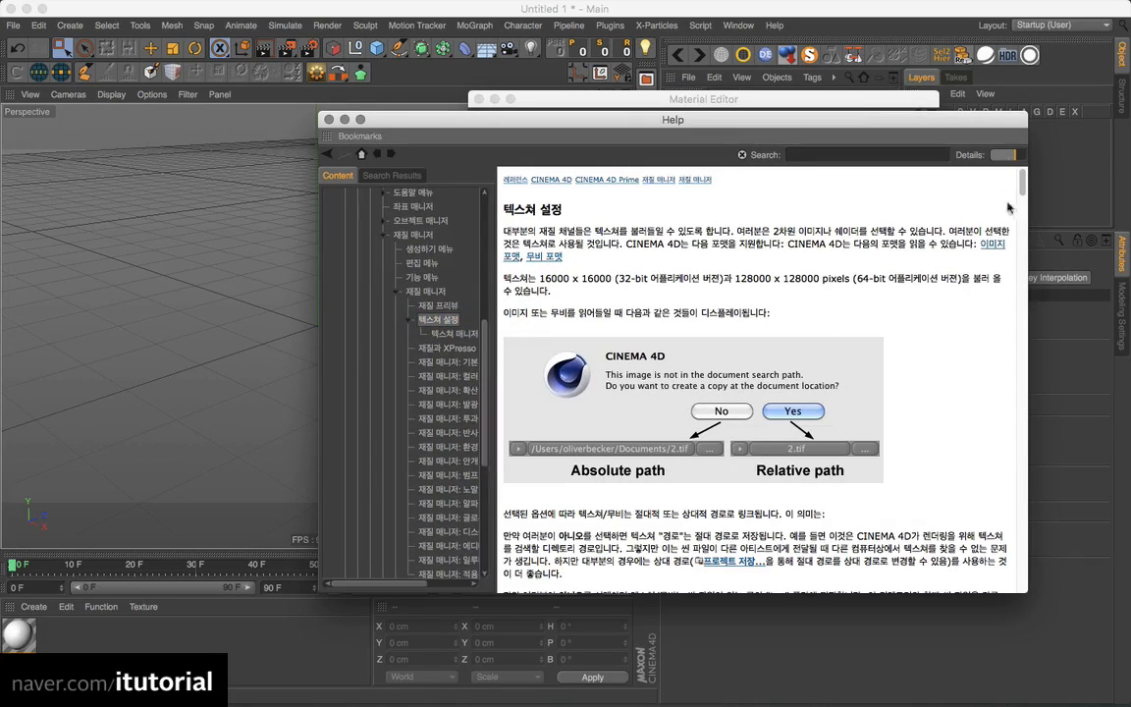
{"action": "left_click_drag", "start_coordinate": [1021, 187], "coordinate": [1021, 292]}
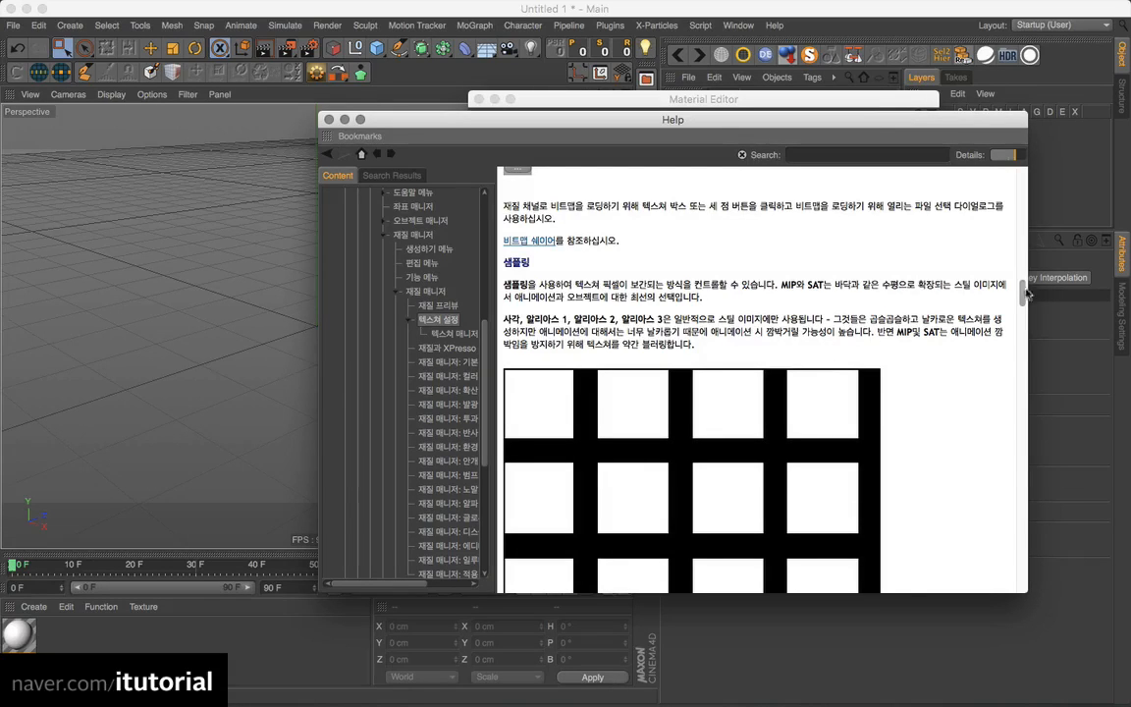
{"action": "left_click_drag", "start_coordinate": [1023, 294], "coordinate": [1021, 393]}
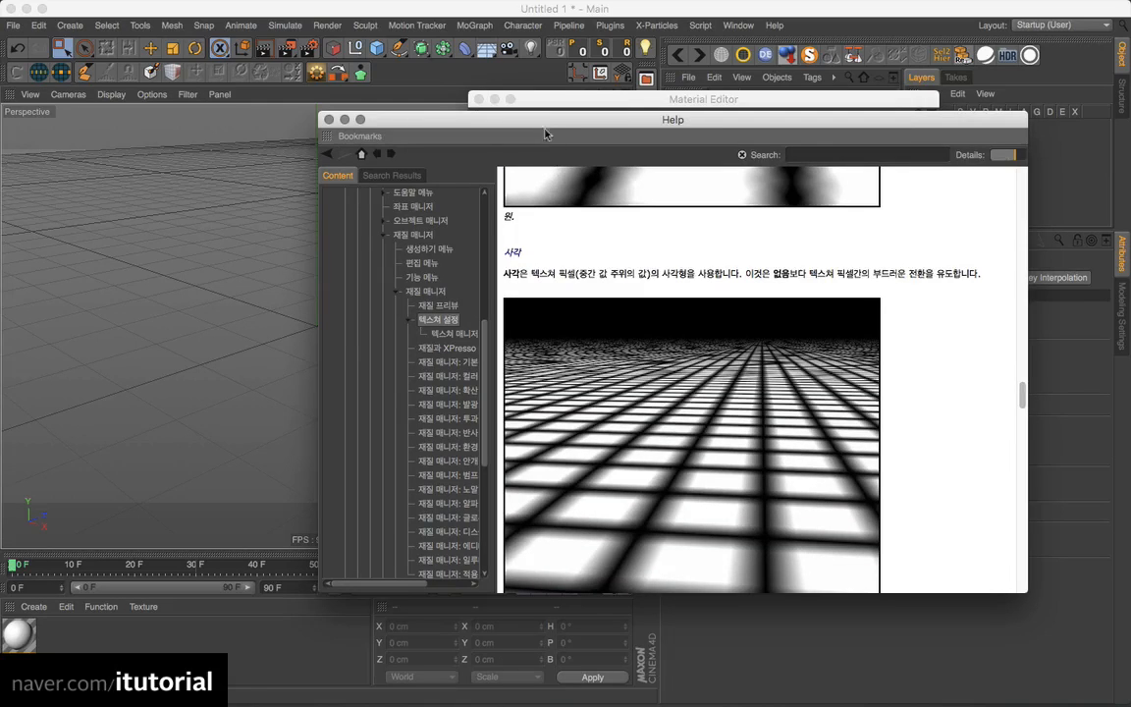
Close the Help window and the Material Editor, and delete the existing material
{"action": "left_click_drag", "start_coordinate": [546, 133], "coordinate": [539, 154]}
{"action": "left_click", "coordinate": [322, 141]}
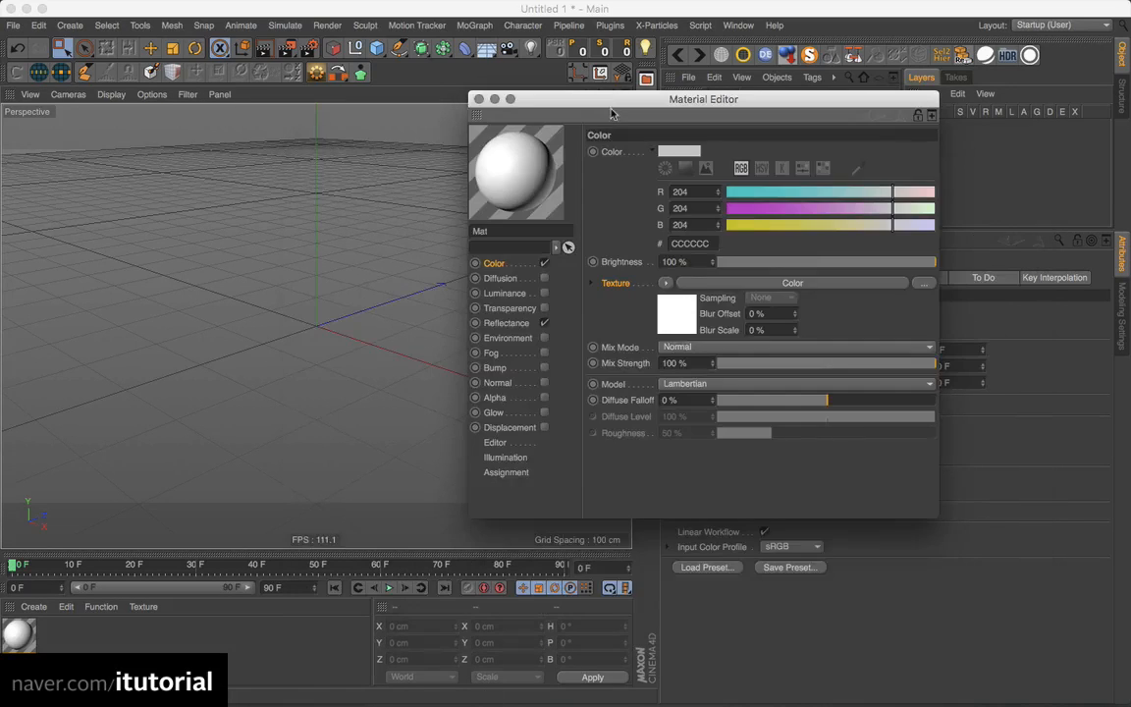
{"action": "left_click_drag", "start_coordinate": [582, 109], "coordinate": [592, 167]}
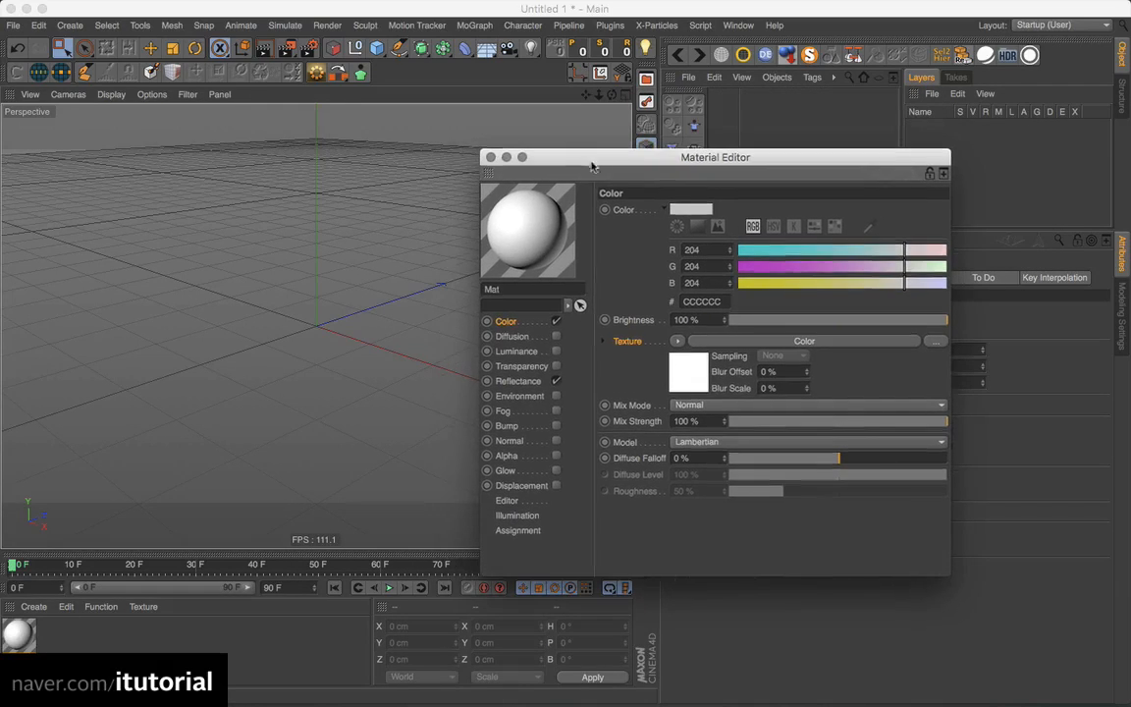
{"action": "left_click", "coordinate": [491, 157]}
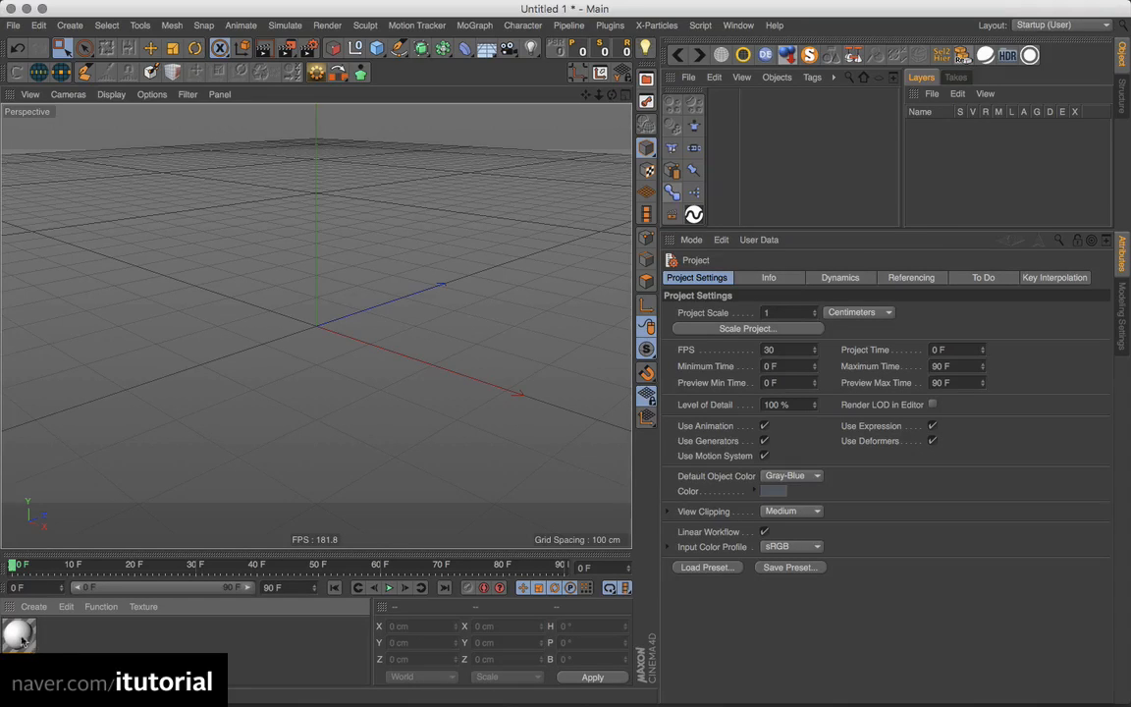
{"action": "key", "text": "Delete"}
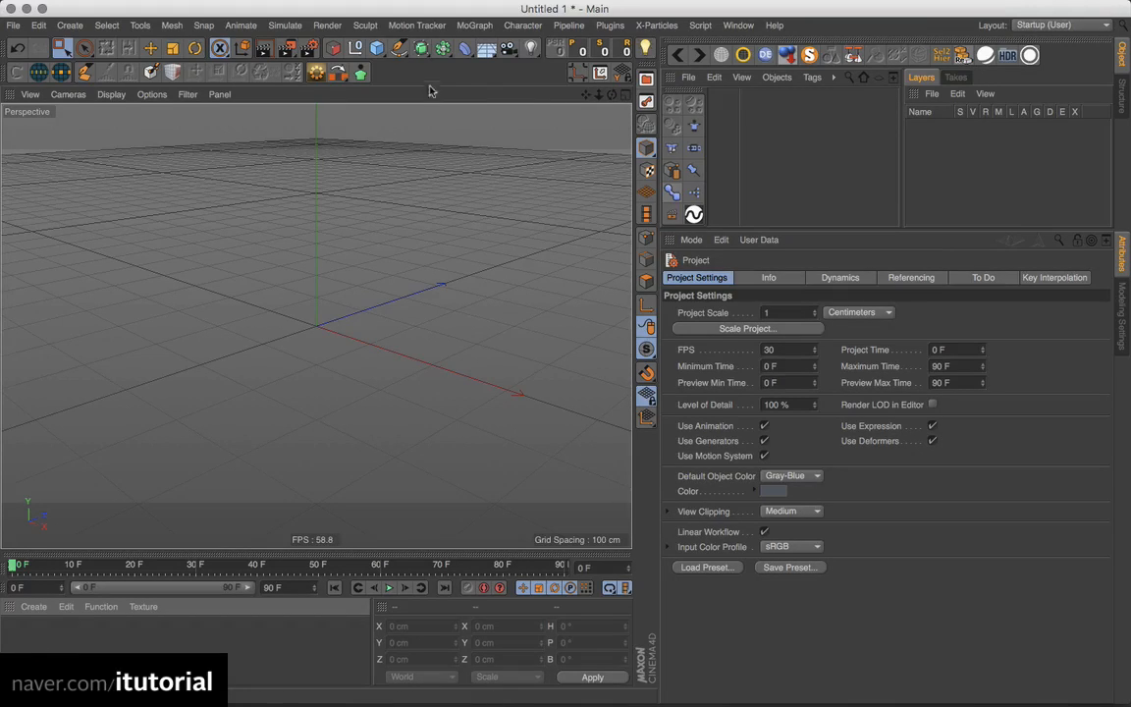
Add a Sky object to the scene
{"action": "left_click_drag", "start_coordinate": [486, 48], "coordinate": [513, 94]}
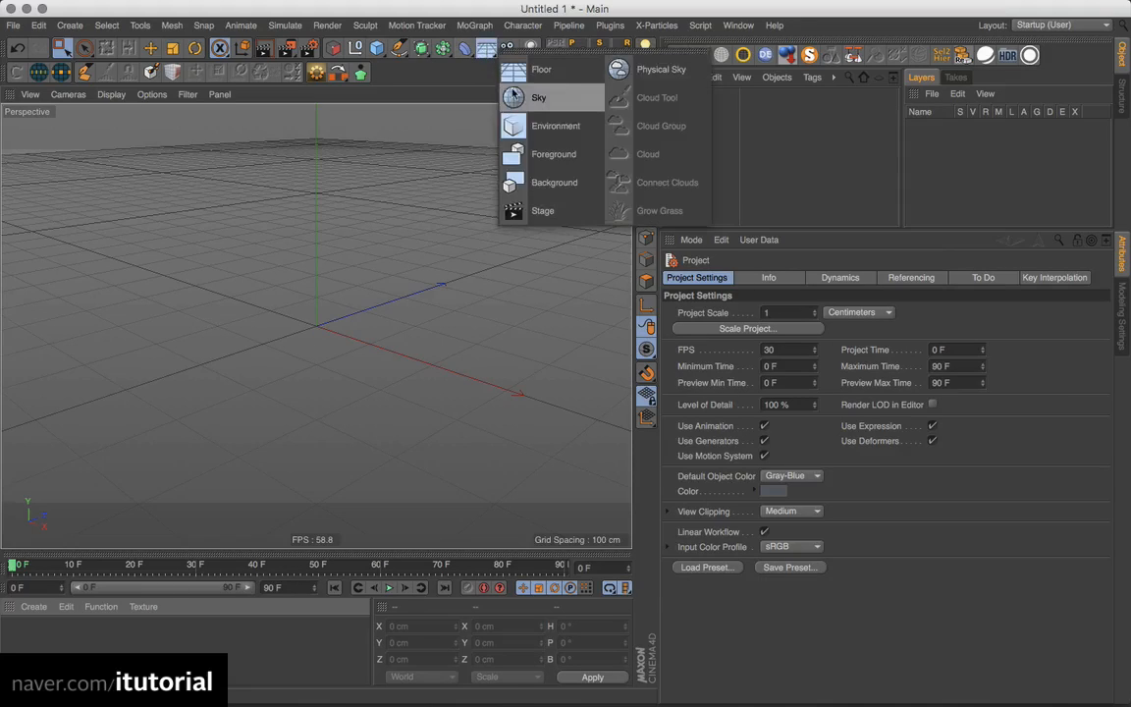
{"action": "left_click", "coordinate": [558, 115]}
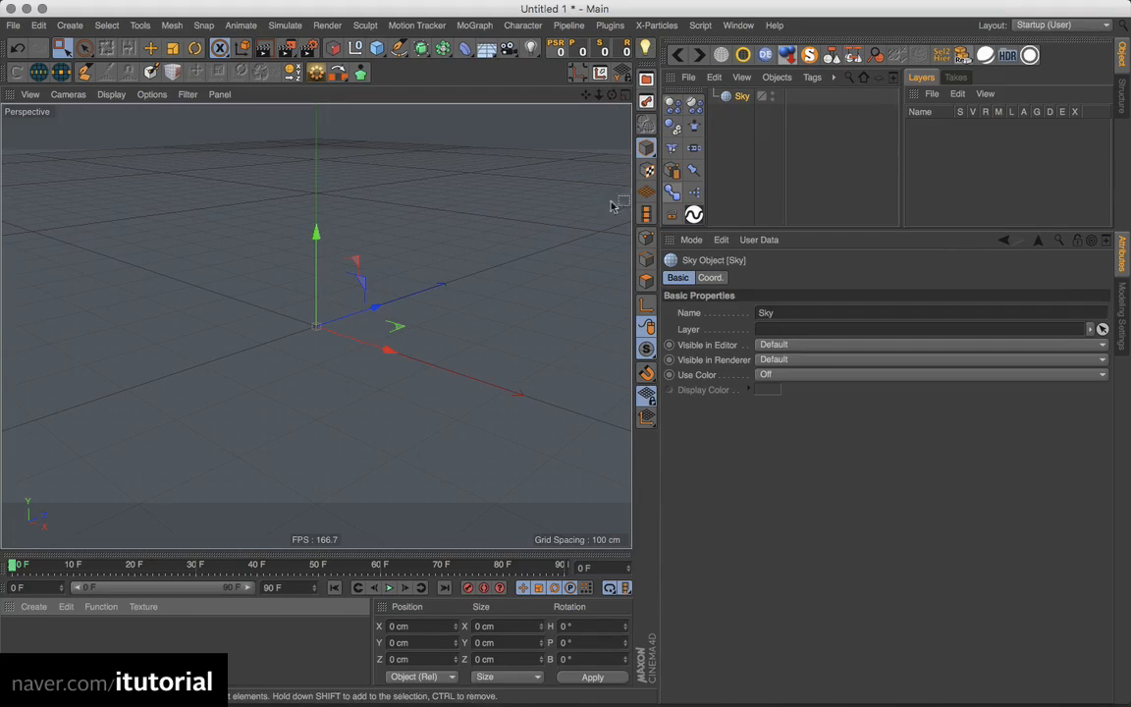
Try a Compositing tag on the Sky with Seen by Camera turned off, and delete the tag again
{"action": "left_click", "coordinate": [672, 213]}
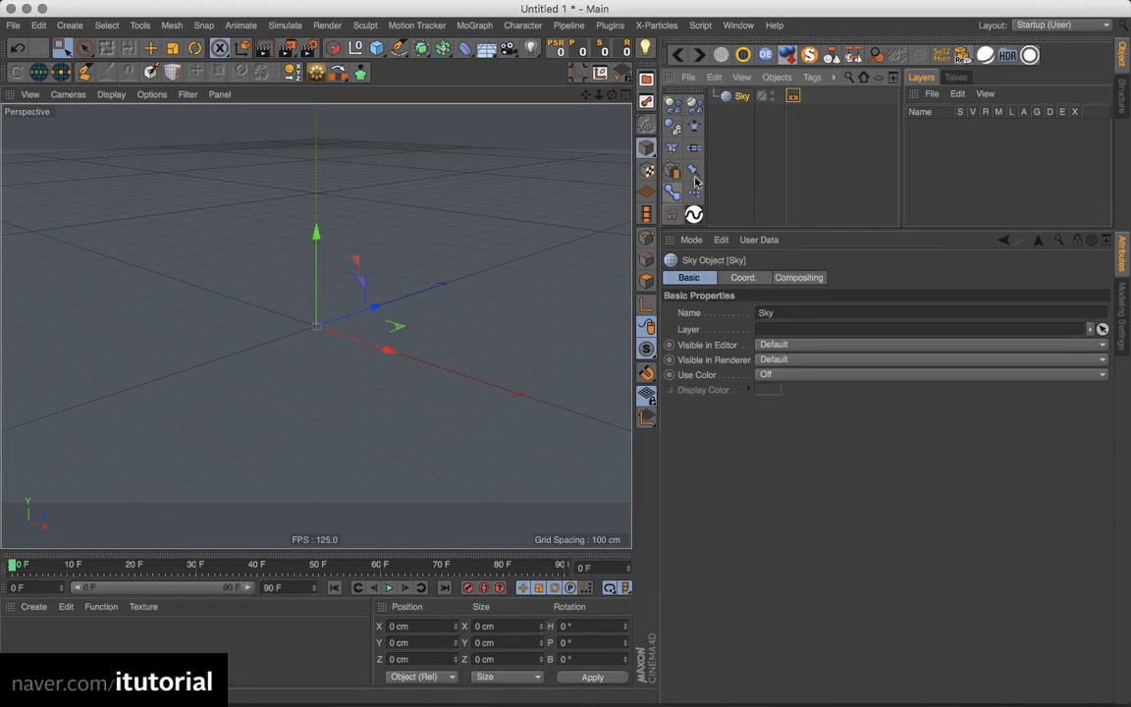
{"action": "left_click", "coordinate": [794, 96]}
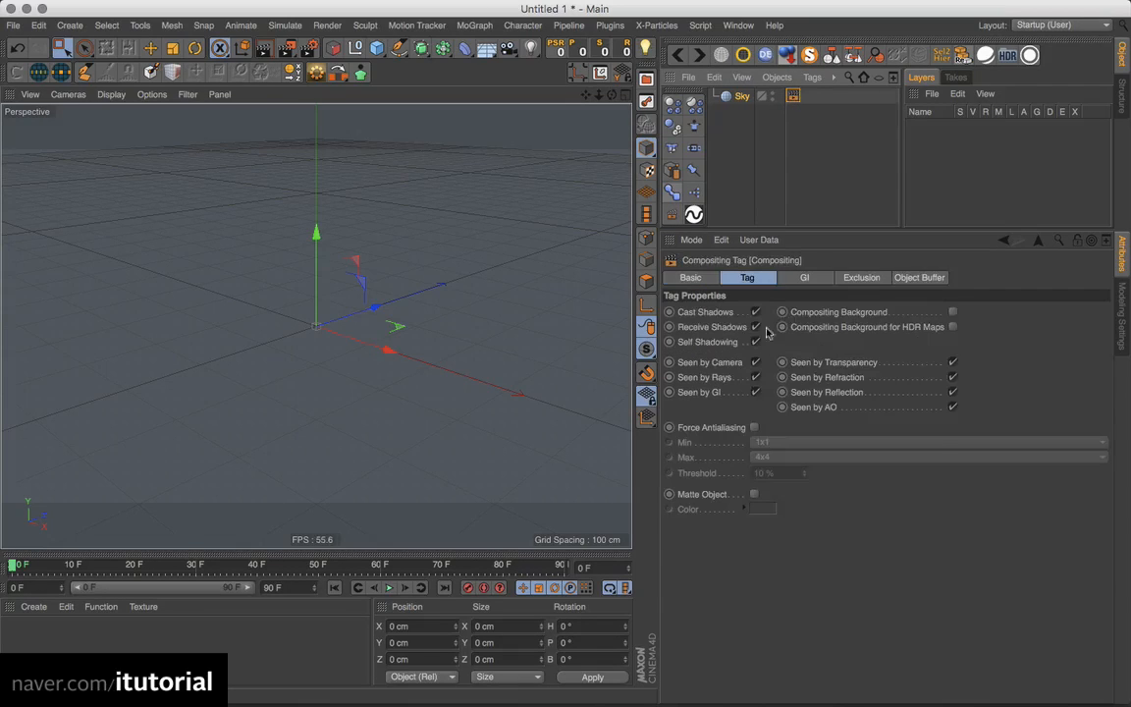
{"action": "left_click", "coordinate": [756, 362]}
{"action": "left_click", "coordinate": [768, 193]}
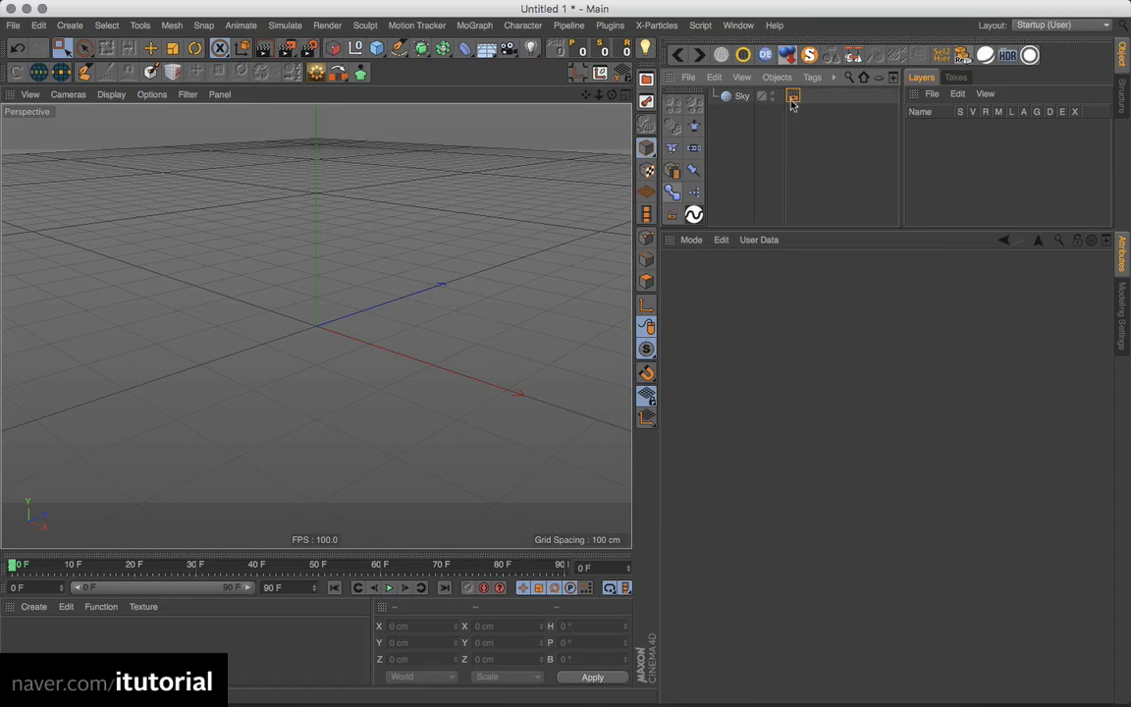
{"action": "key", "text": "Delete"}
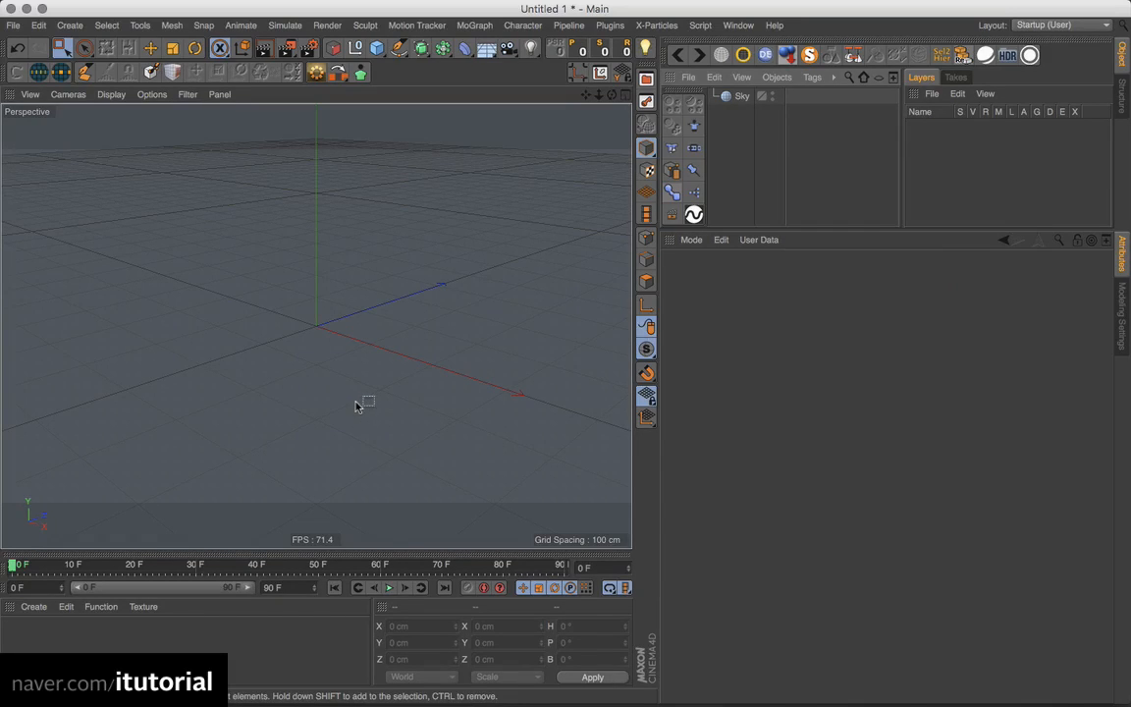
Create a new material and open it in the Material Editor
{"action": "double_click", "coordinate": [25, 641]}
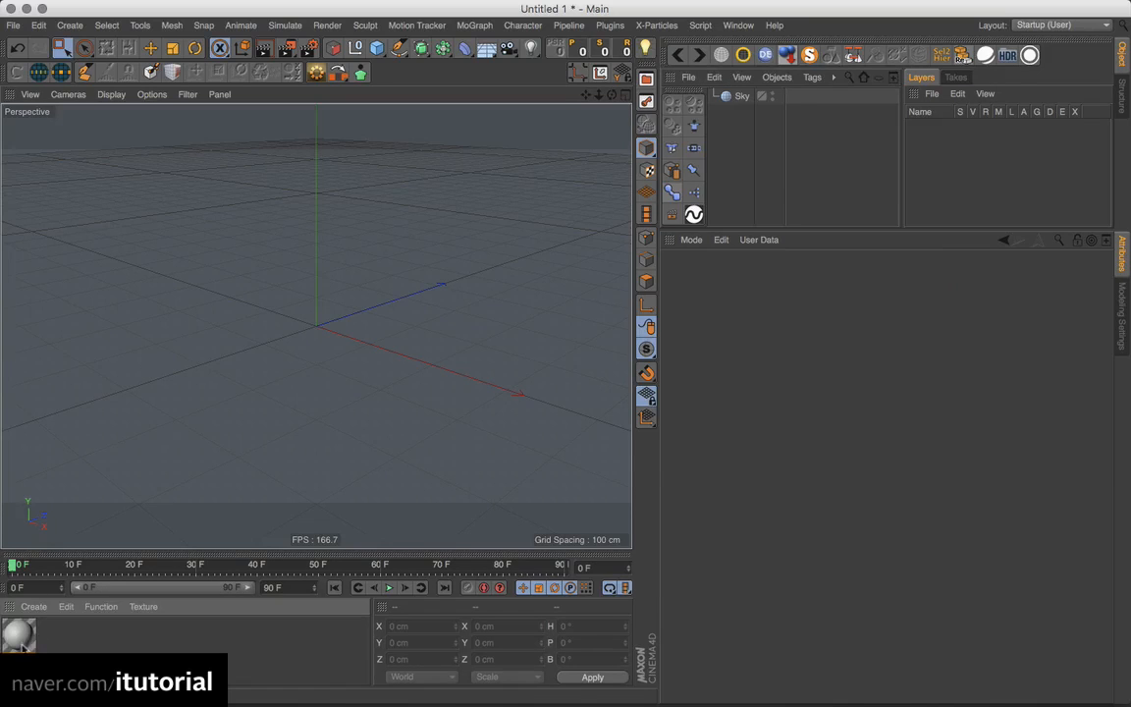
{"action": "double_click", "coordinate": [19, 636]}
{"action": "left_click_drag", "start_coordinate": [464, 108], "coordinate": [419, 145]}
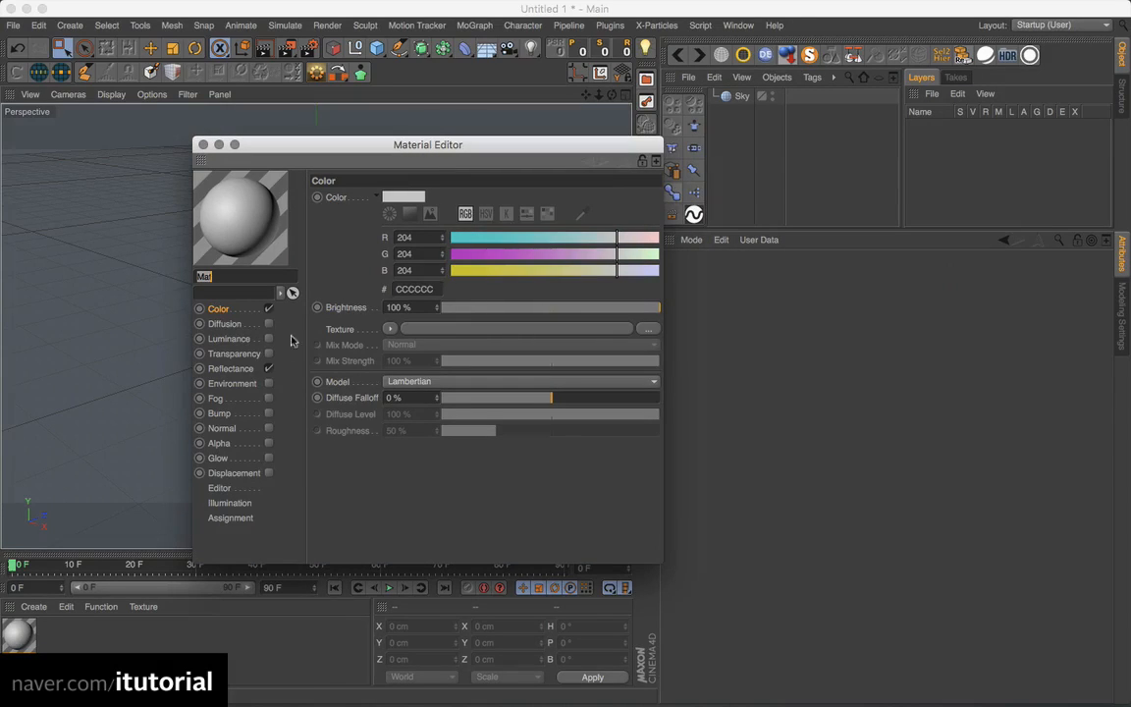
Turn off the material's Color and Reflectance channels and enable Luminance
{"action": "left_click", "coordinate": [243, 312]}
{"action": "left_click", "coordinate": [271, 368]}
{"action": "left_click", "coordinate": [270, 311]}
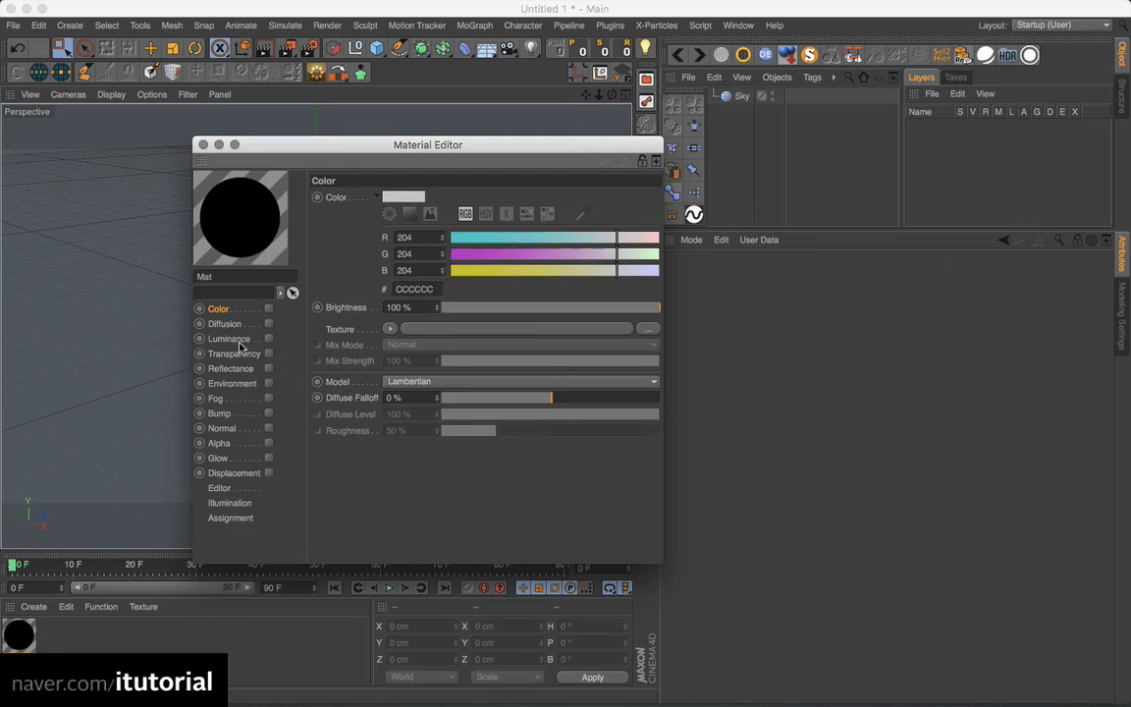
{"action": "left_click", "coordinate": [234, 340]}
{"action": "left_click", "coordinate": [269, 339]}
Search the Content Browser presets for "hdri" and open the HDRI folder of the Prime Light Setups
{"action": "left_click_drag", "start_coordinate": [478, 153], "coordinate": [342, 110]}
{"action": "key", "text": "shift+F8"}
{"action": "left_click_drag", "start_coordinate": [732, 179], "coordinate": [1021, 173]}
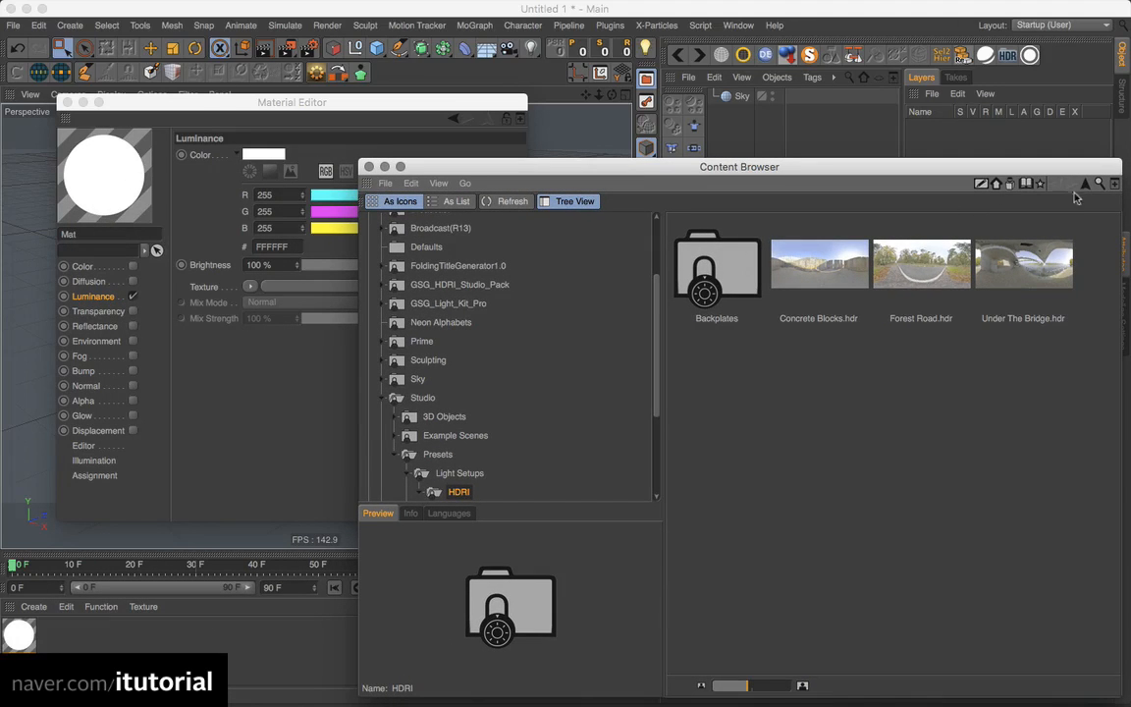
{"action": "left_click", "coordinate": [1099, 185]}
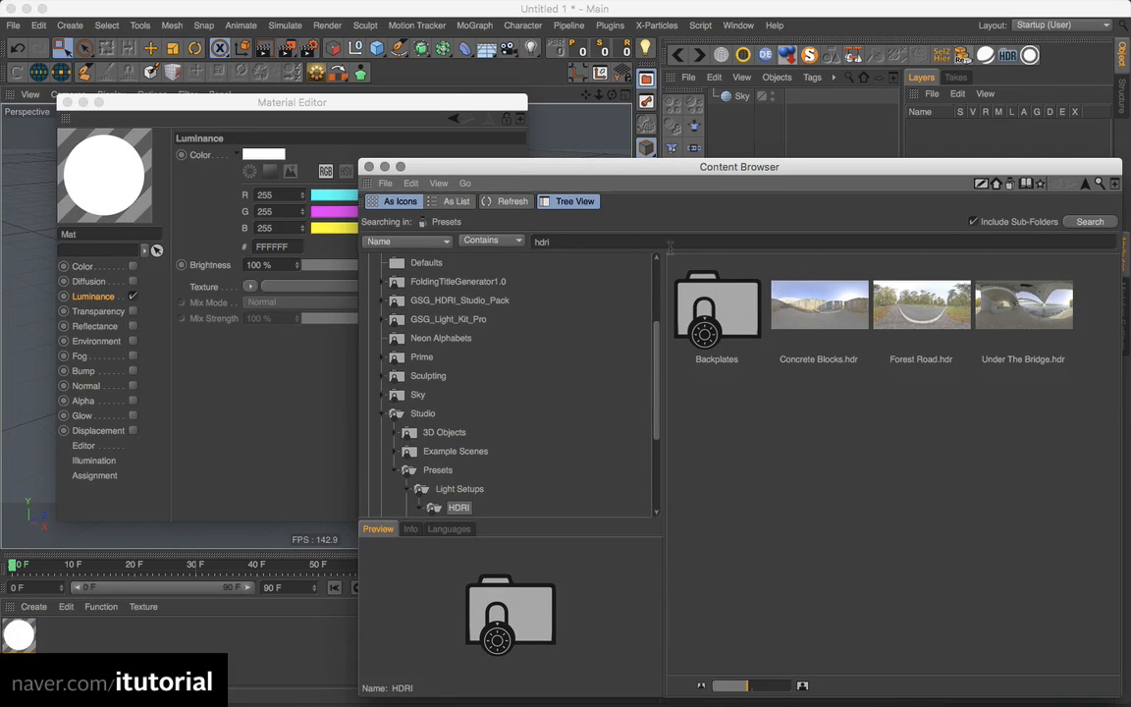
{"action": "key", "text": "Return"}
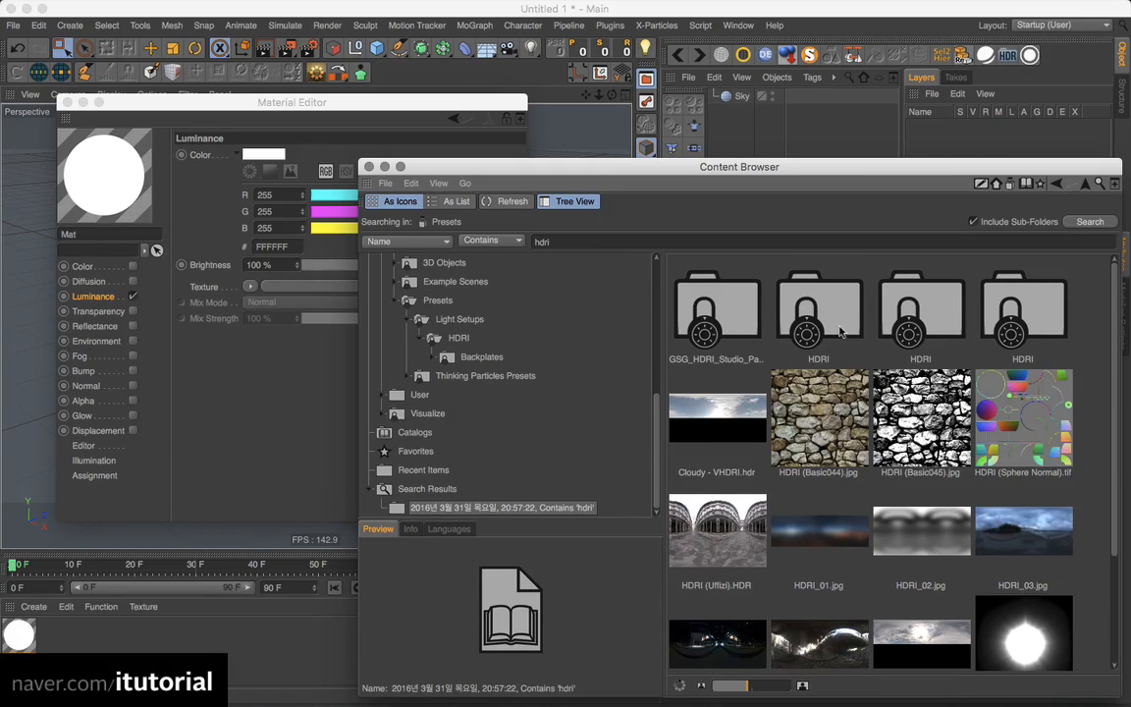
{"action": "left_click", "coordinate": [837, 329]}
{"action": "double_click", "coordinate": [837, 329]}
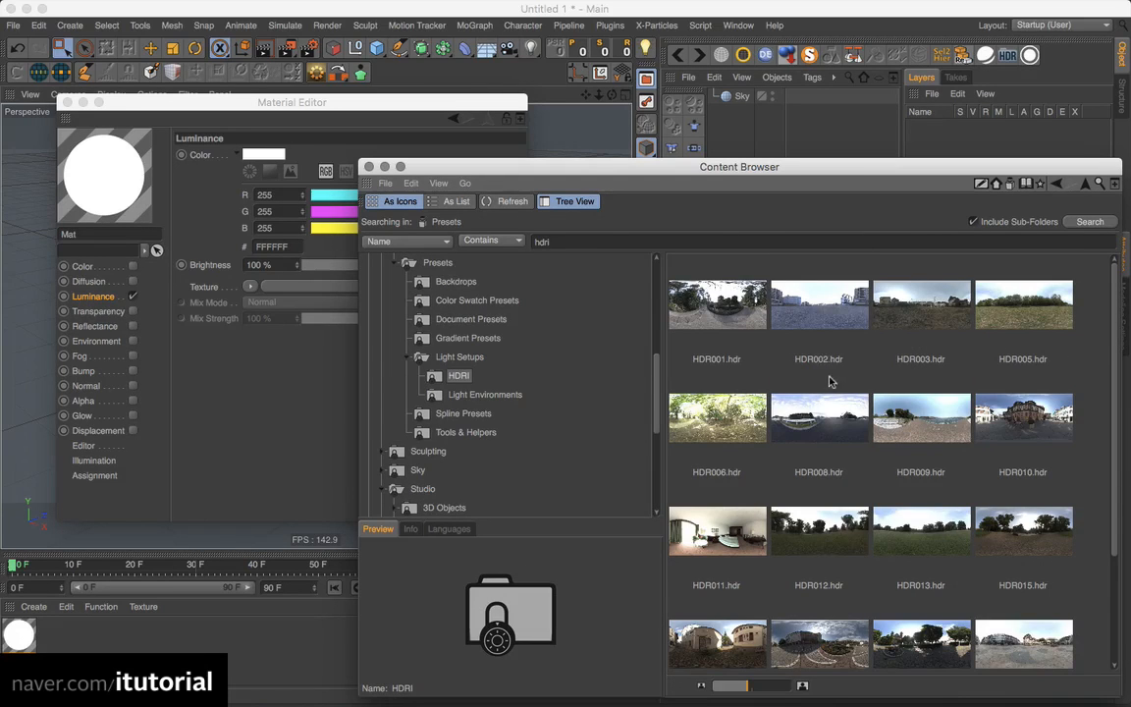
Assign the HDR001.hdr preset image as the texture of the material's Luminance channel
{"action": "left_click", "coordinate": [712, 304]}
{"action": "left_click_drag", "start_coordinate": [748, 169], "coordinate": [897, 224]}
{"action": "left_click_drag", "start_coordinate": [851, 374], "coordinate": [307, 284]}
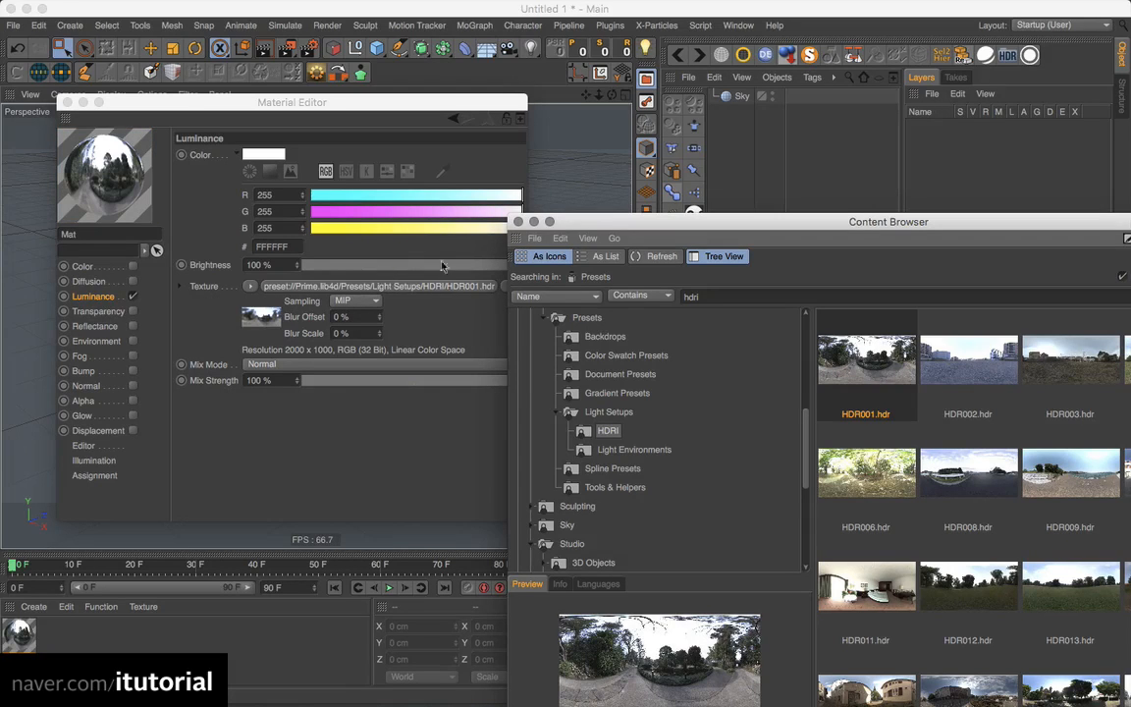
Close the Content Browser, apply the HDRI material to the Sky object, and close the Material Editor
{"action": "left_click", "coordinate": [517, 222]}
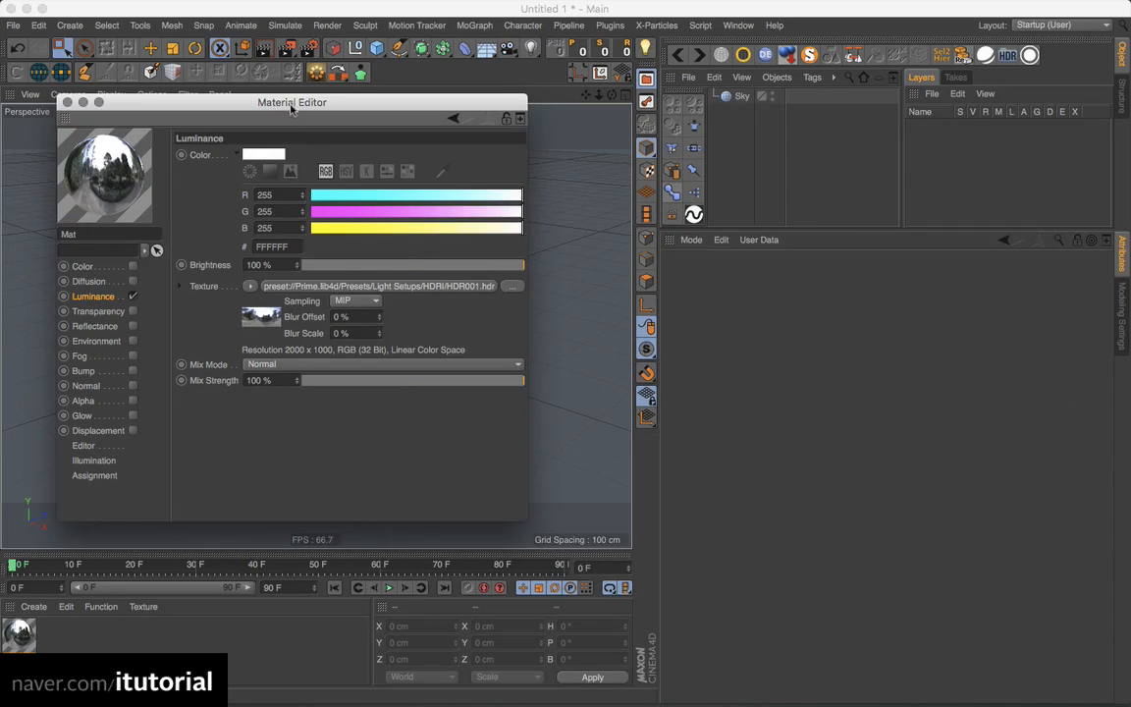
{"action": "left_click_drag", "start_coordinate": [290, 105], "coordinate": [553, 206]}
{"action": "left_click_drag", "start_coordinate": [383, 259], "coordinate": [741, 100]}
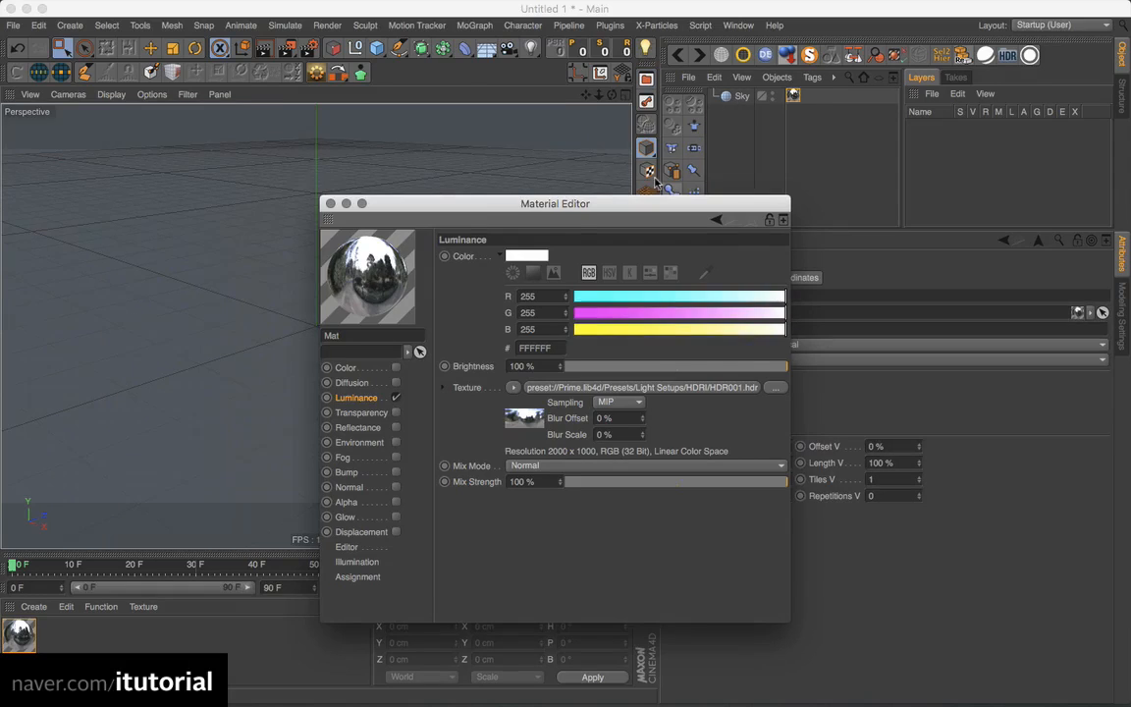
{"action": "left_click", "coordinate": [330, 203]}
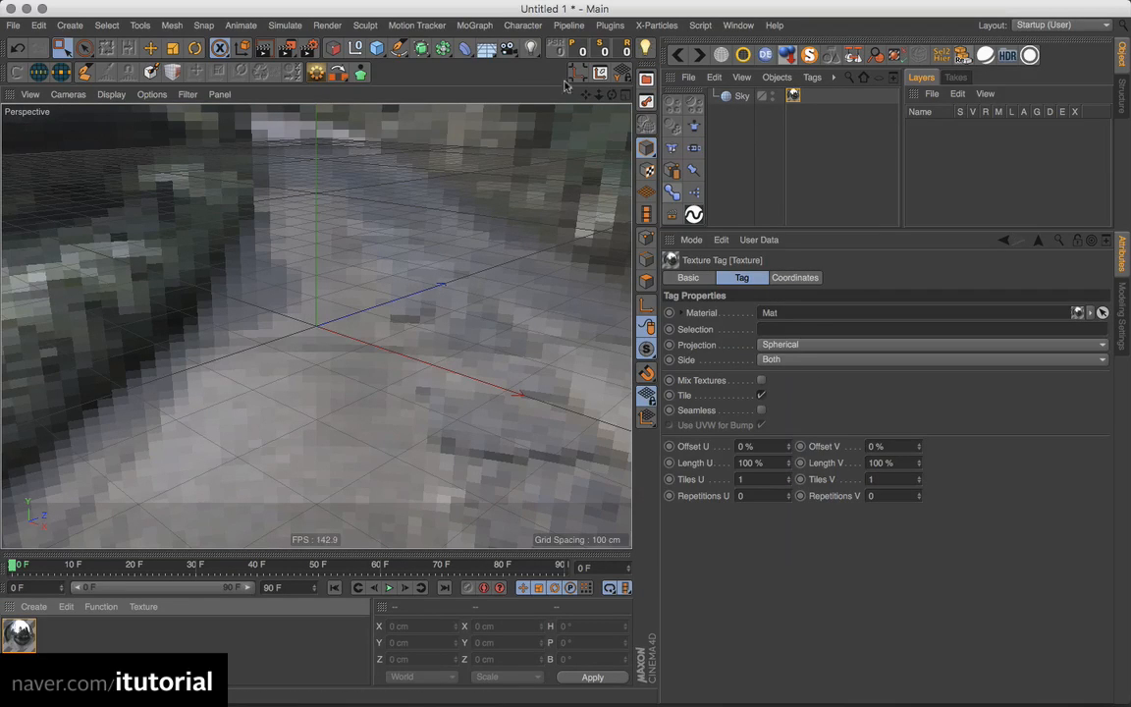
Add a camera, reset its position and rotation to zero, and set its Z position to -2000 cm
{"action": "left_click", "coordinate": [509, 47]}
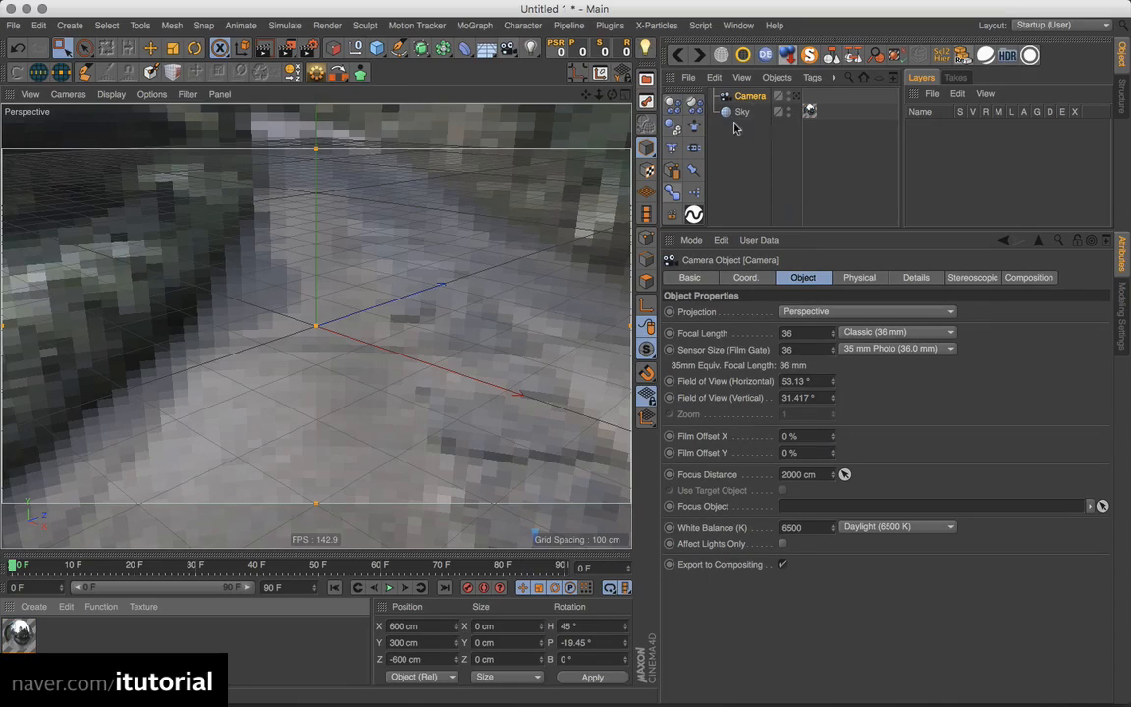
{"action": "left_click", "coordinate": [560, 48]}
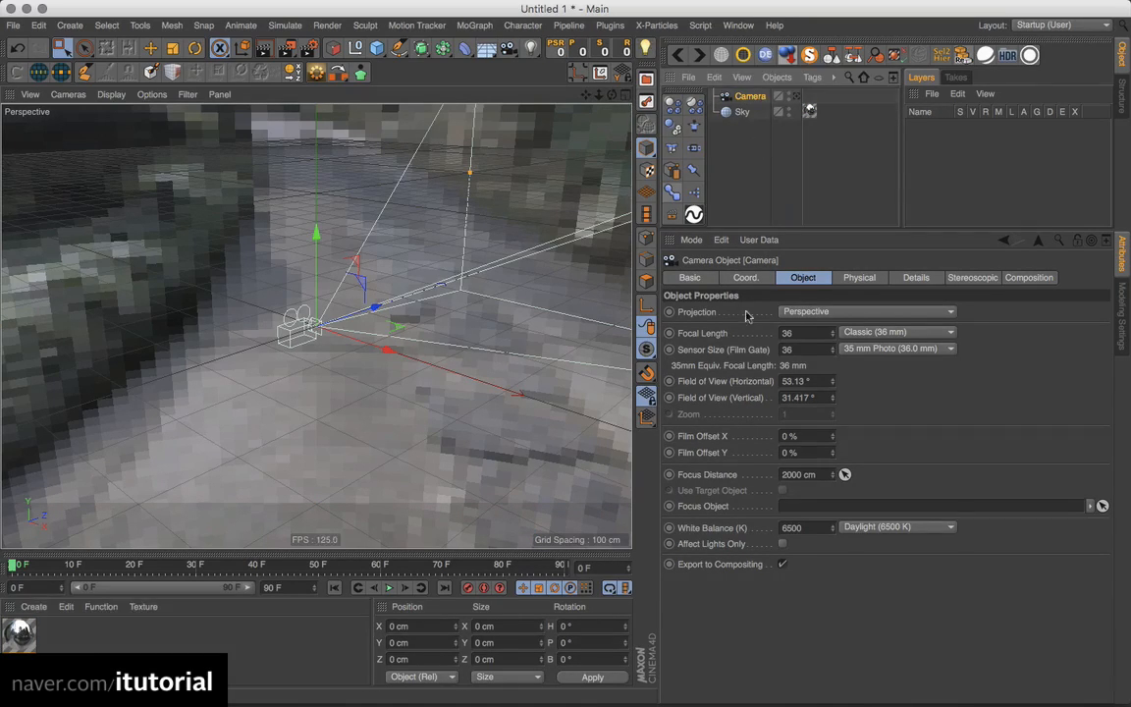
{"action": "left_click", "coordinate": [745, 277]}
{"action": "left_click", "coordinate": [738, 347]}
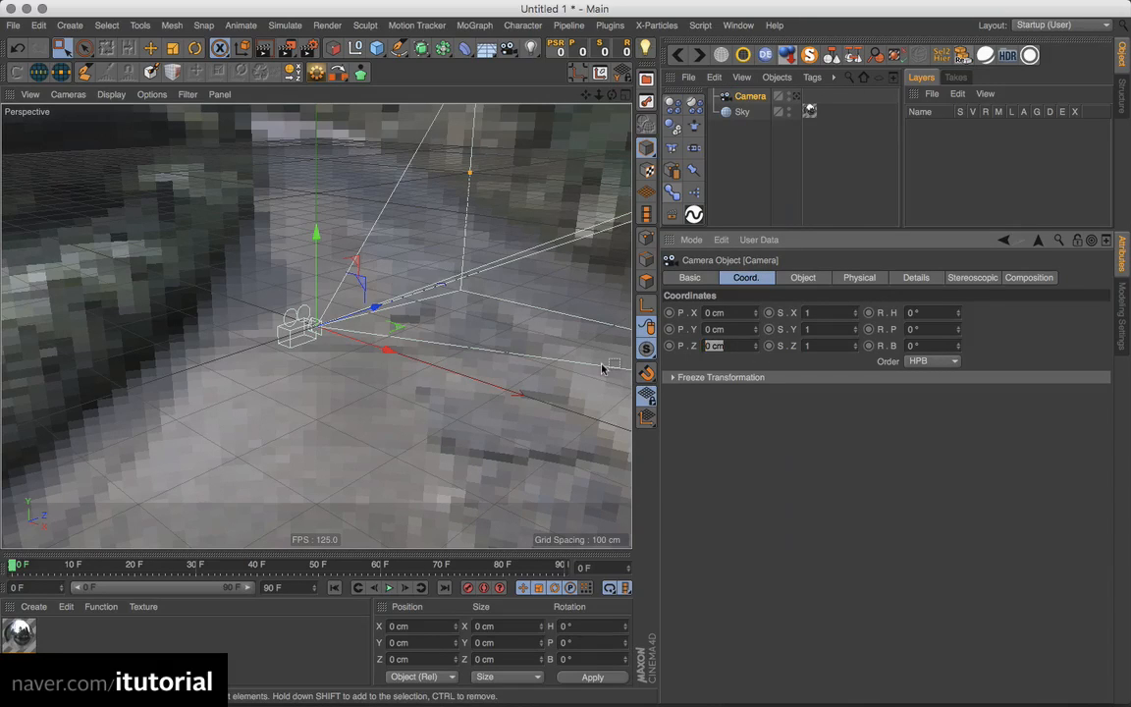
{"action": "type", "text": "-2000"}
{"action": "key", "text": "Return"}
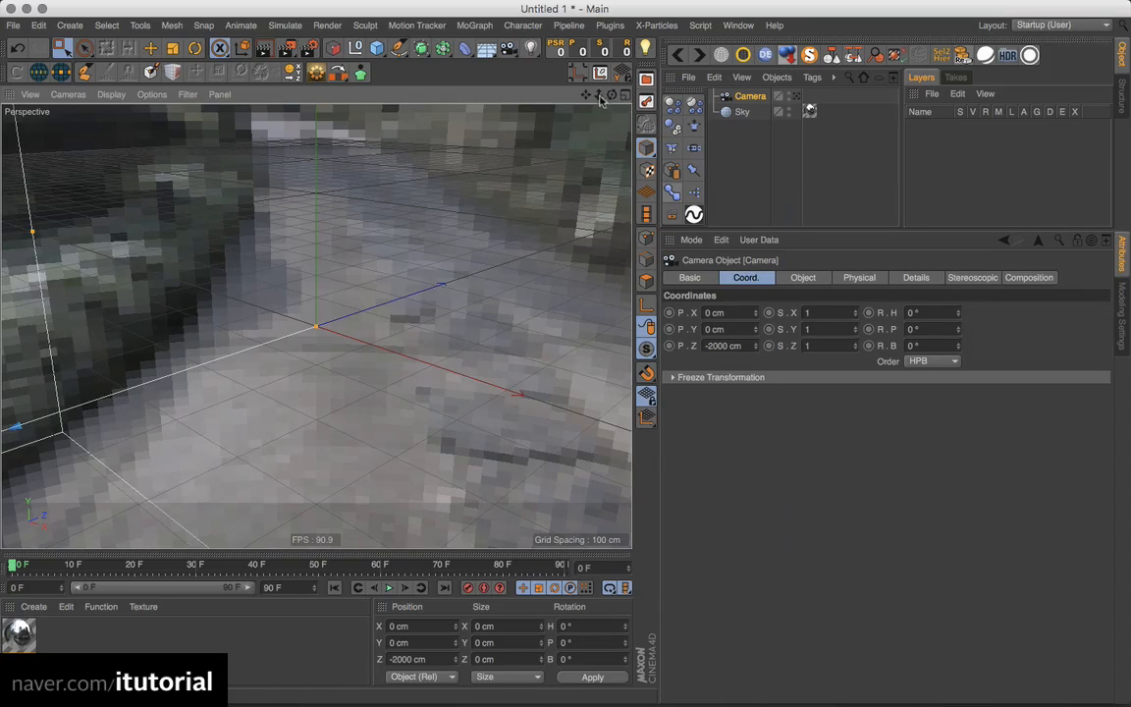
Create a Null at the world origin and make the camera its child
{"action": "left_click_drag", "start_coordinate": [600, 97], "coordinate": [440, 309]}
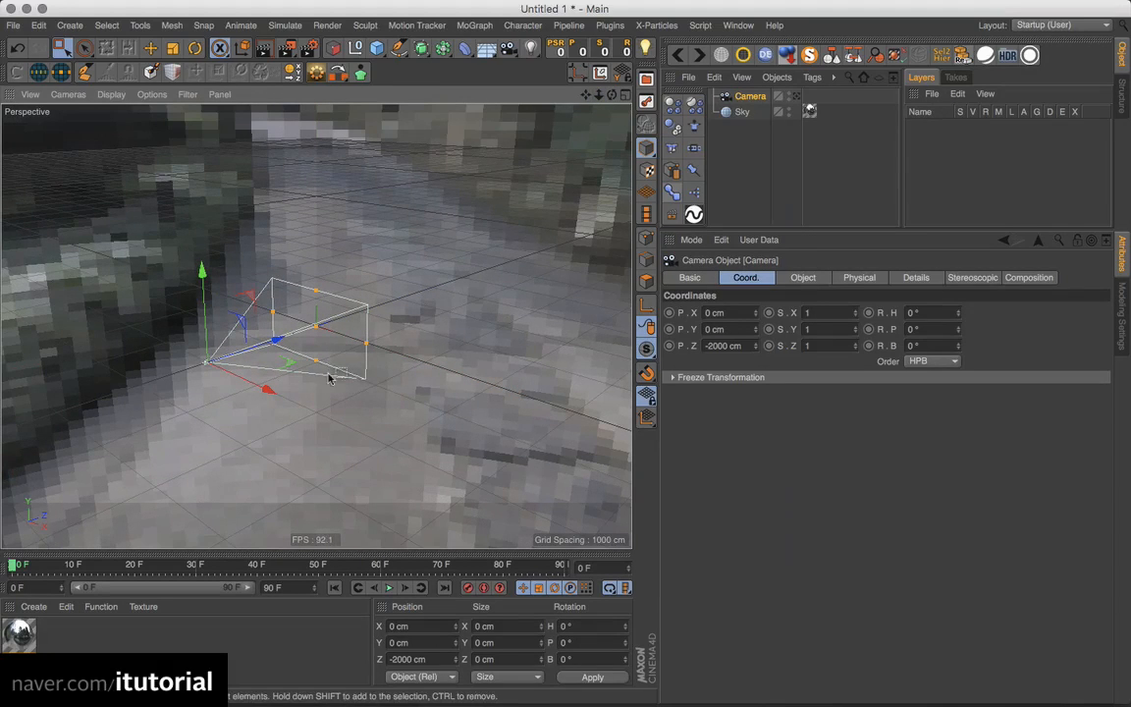
{"action": "left_click", "coordinate": [626, 95]}
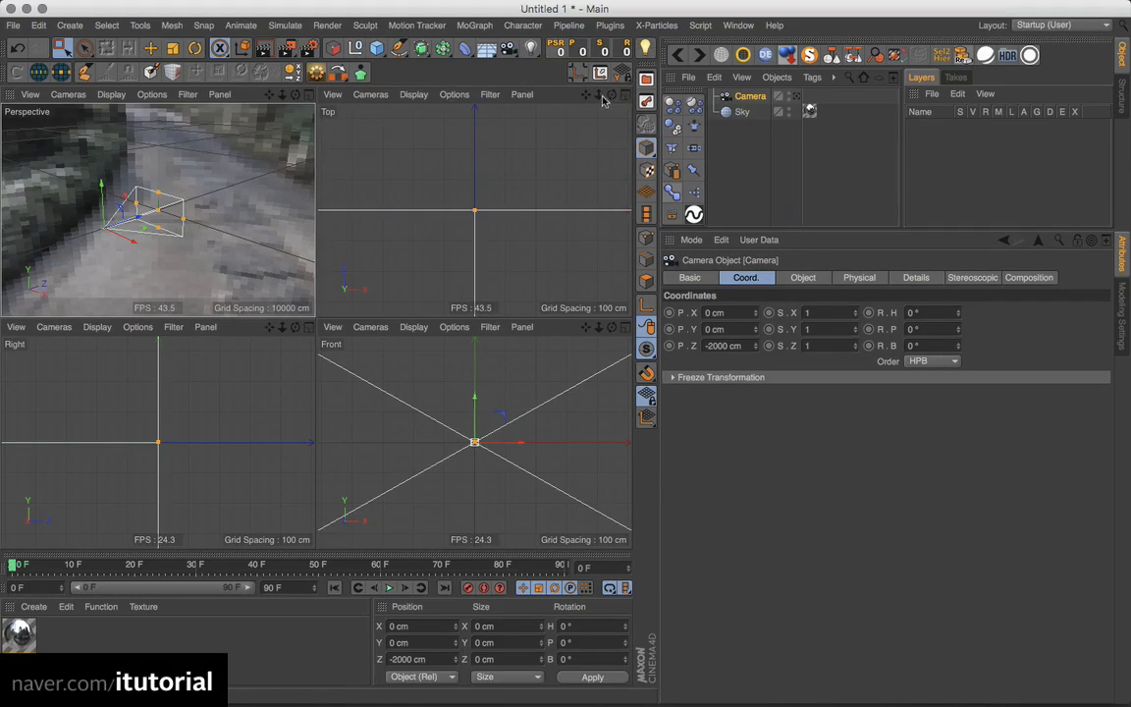
{"action": "left_click_drag", "start_coordinate": [601, 97], "coordinate": [513, 207]}
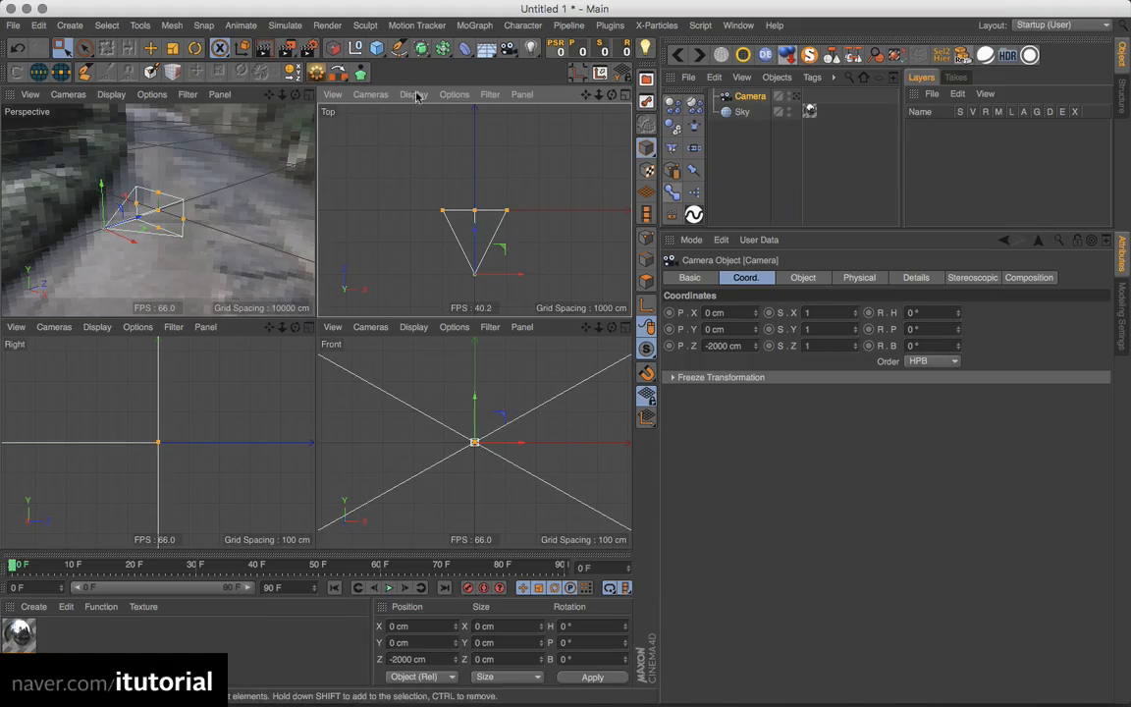
{"action": "left_click", "coordinate": [356, 49]}
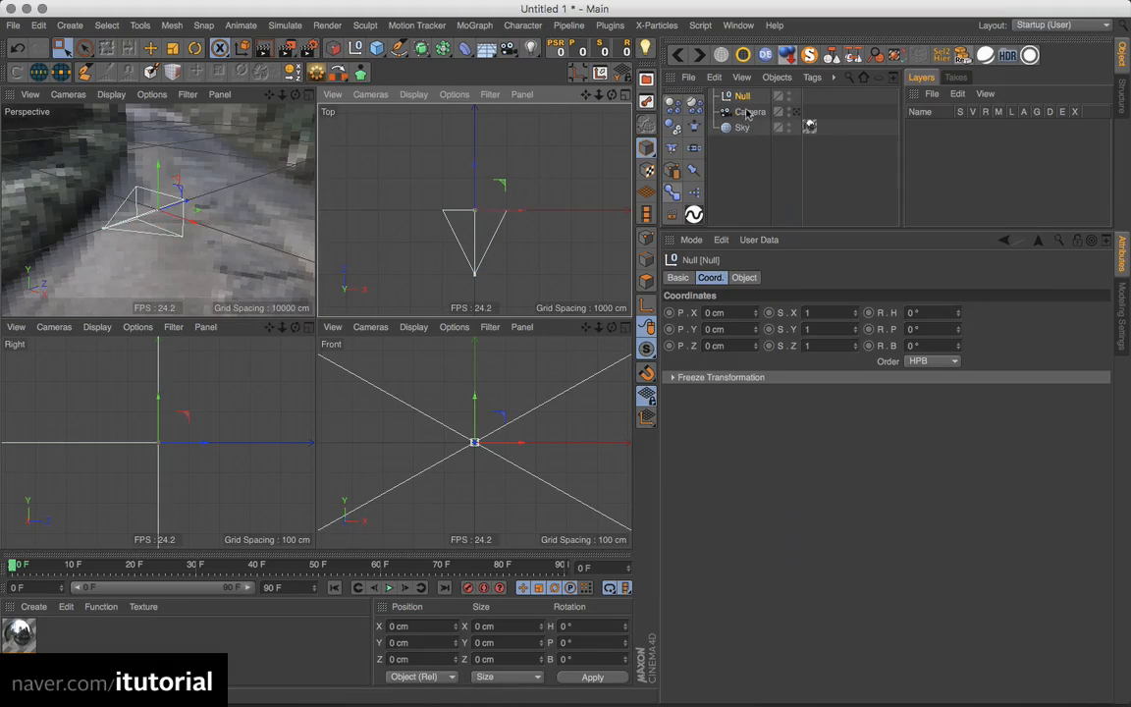
{"action": "left_click_drag", "start_coordinate": [747, 114], "coordinate": [743, 96]}
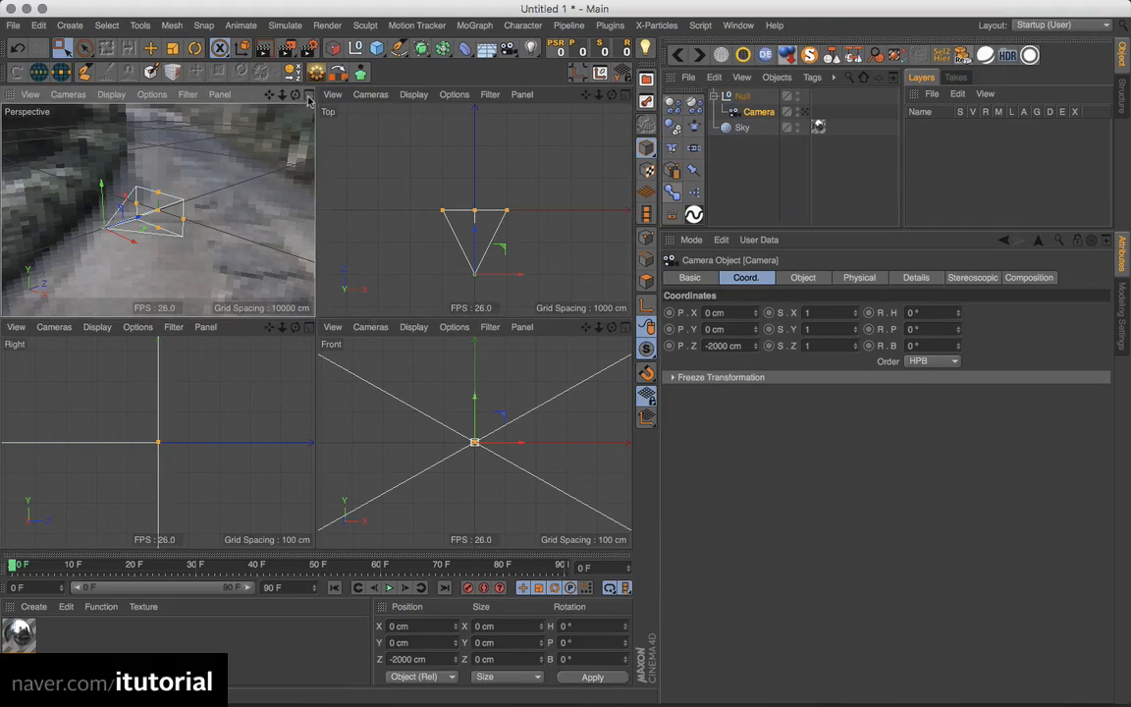
{"action": "key", "text": "F1"}
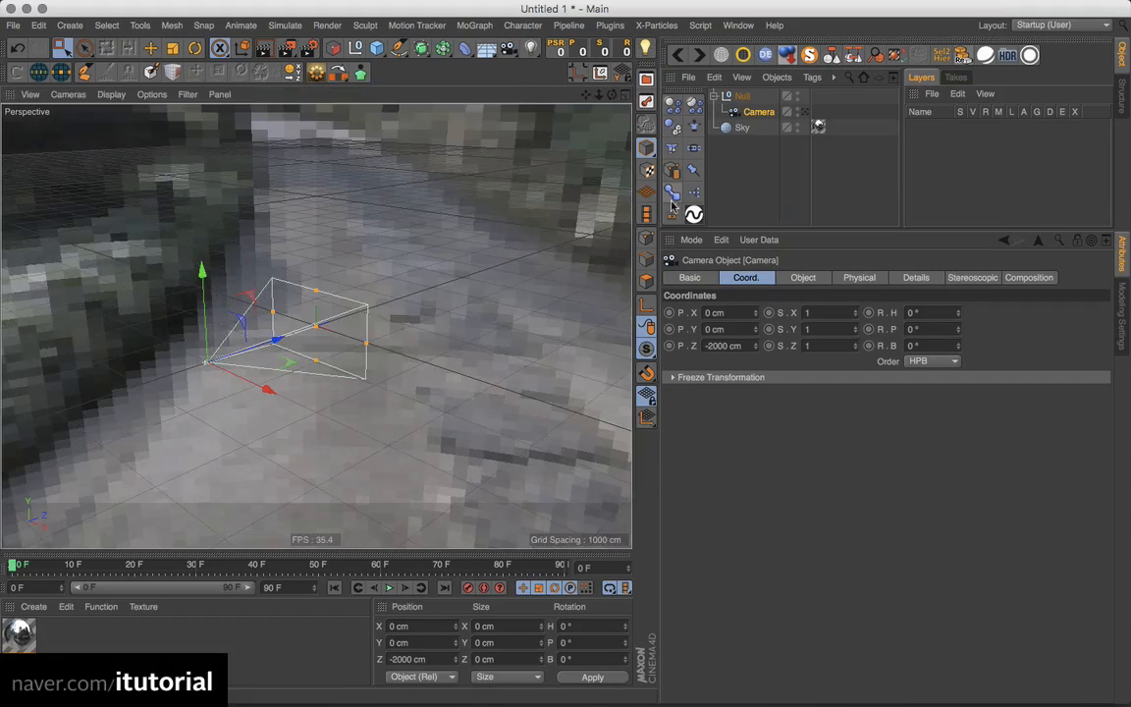
Look through the camera and set the Null's heading rotation to 54°
{"action": "left_click", "coordinate": [804, 111]}
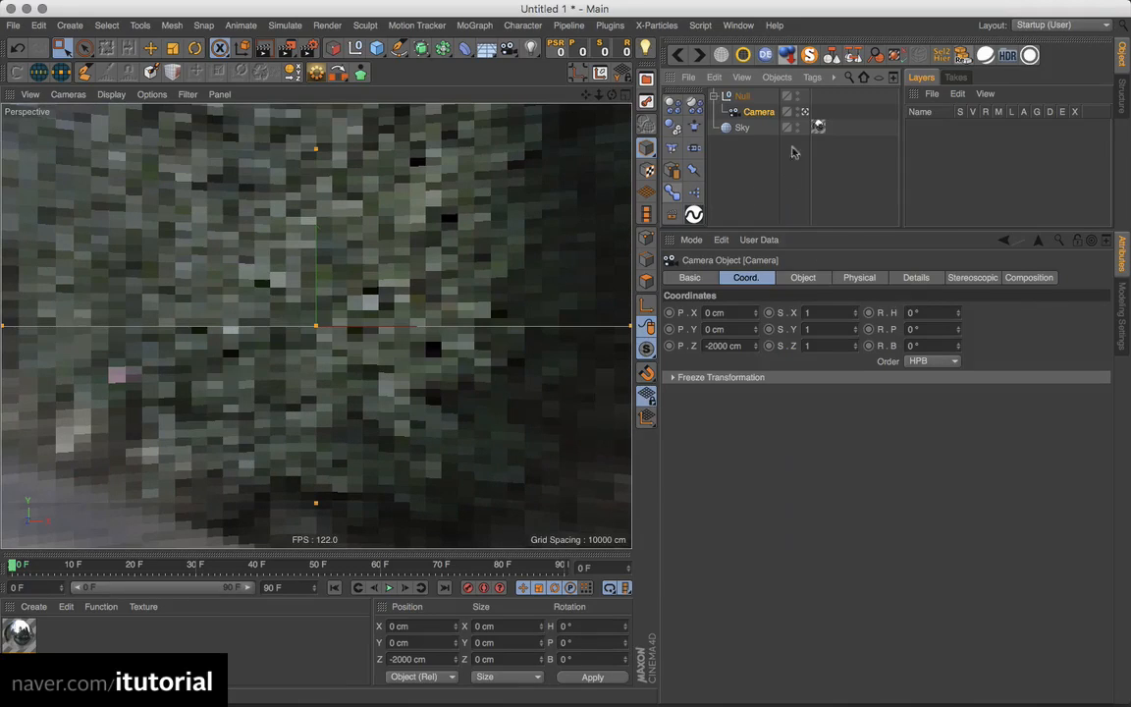
{"action": "left_click", "coordinate": [744, 97]}
{"action": "left_click_drag", "start_coordinate": [963, 312], "coordinate": [866, 283]}
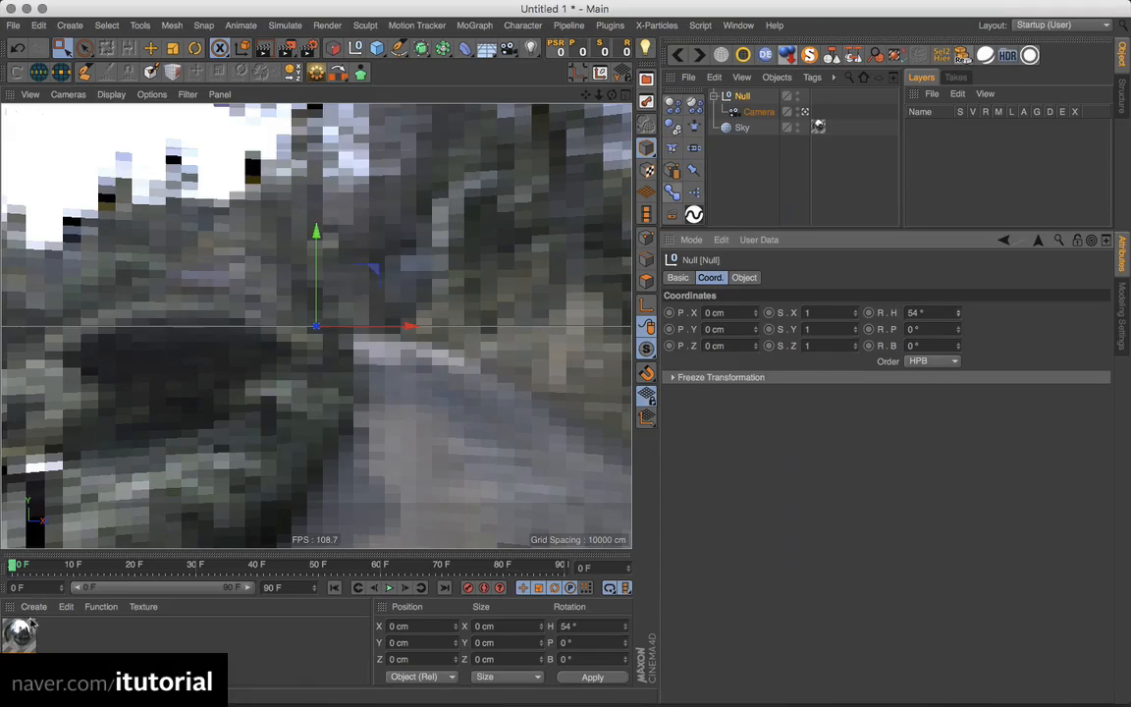
Set the sky material's Texture Preview Size to 2048x2048 (16 MB) and close the Material Editor
{"action": "double_click", "coordinate": [20, 634]}
{"action": "left_click_drag", "start_coordinate": [462, 111], "coordinate": [689, 143]}
{"action": "left_click", "coordinate": [447, 452]}
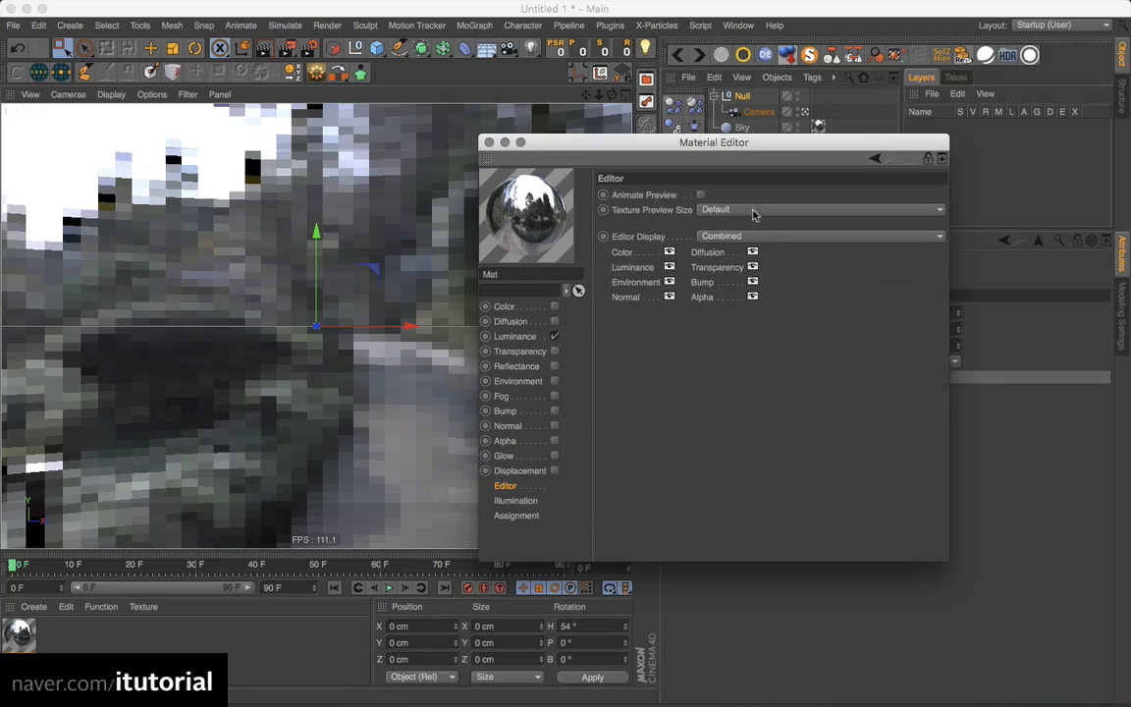
{"action": "left_click", "coordinate": [754, 214]}
{"action": "left_click", "coordinate": [753, 343]}
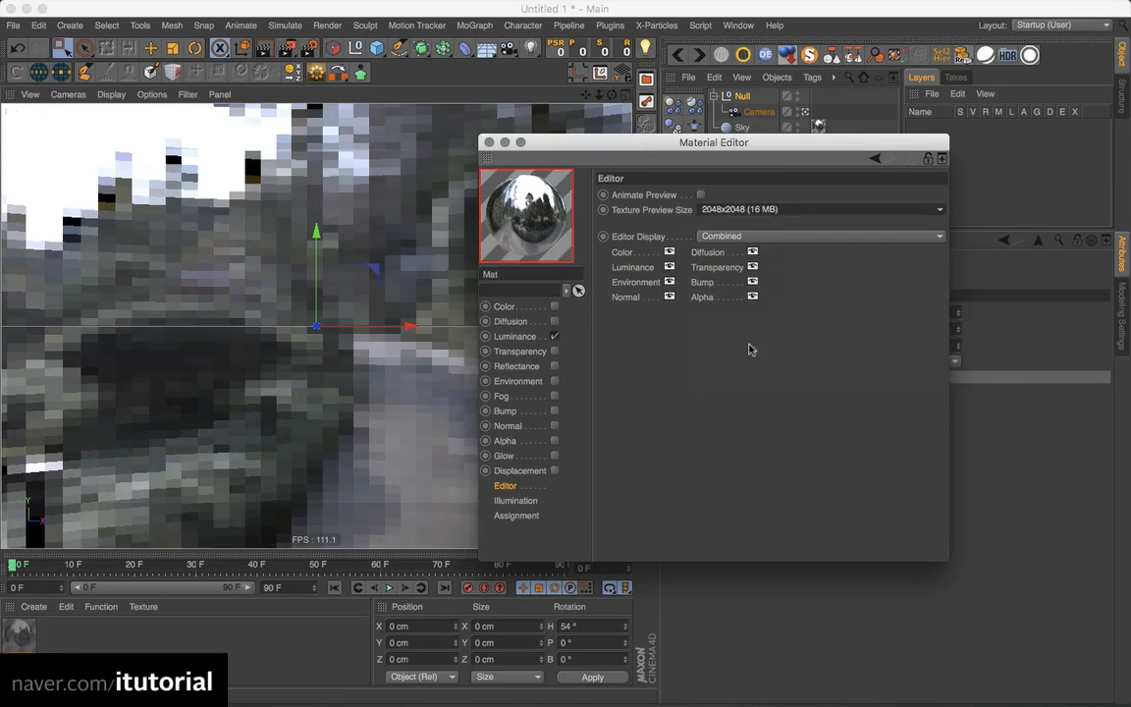
{"action": "left_click_drag", "start_coordinate": [633, 143], "coordinate": [665, 172]}
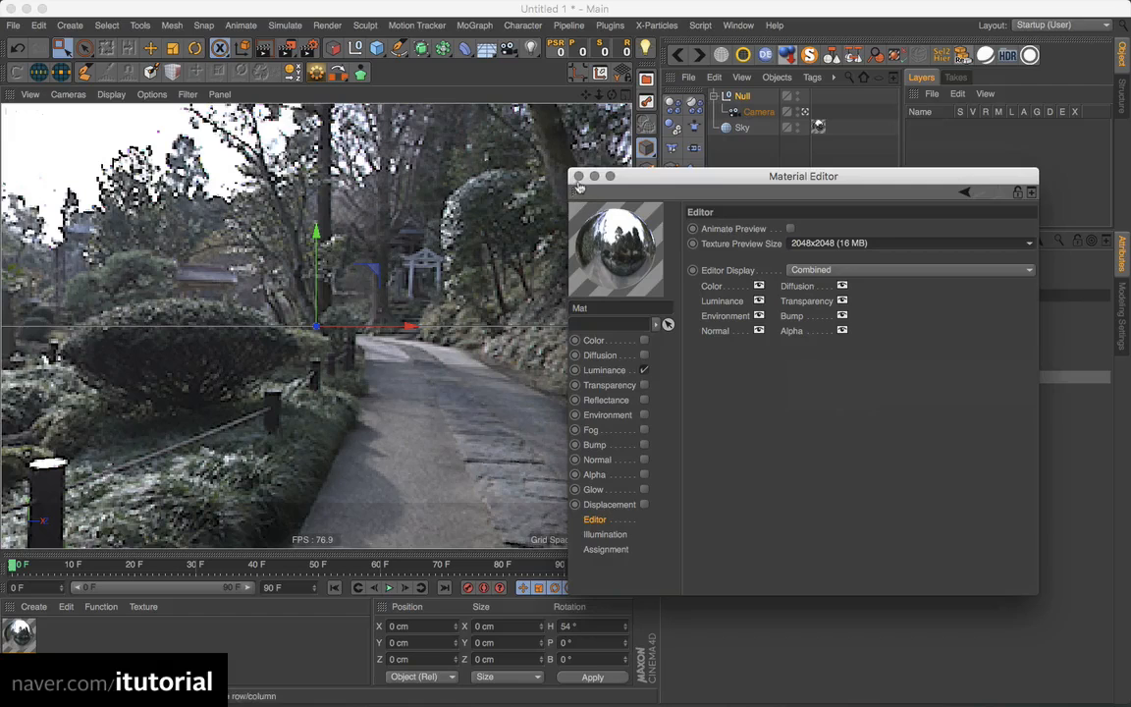
{"action": "left_click", "coordinate": [520, 172]}
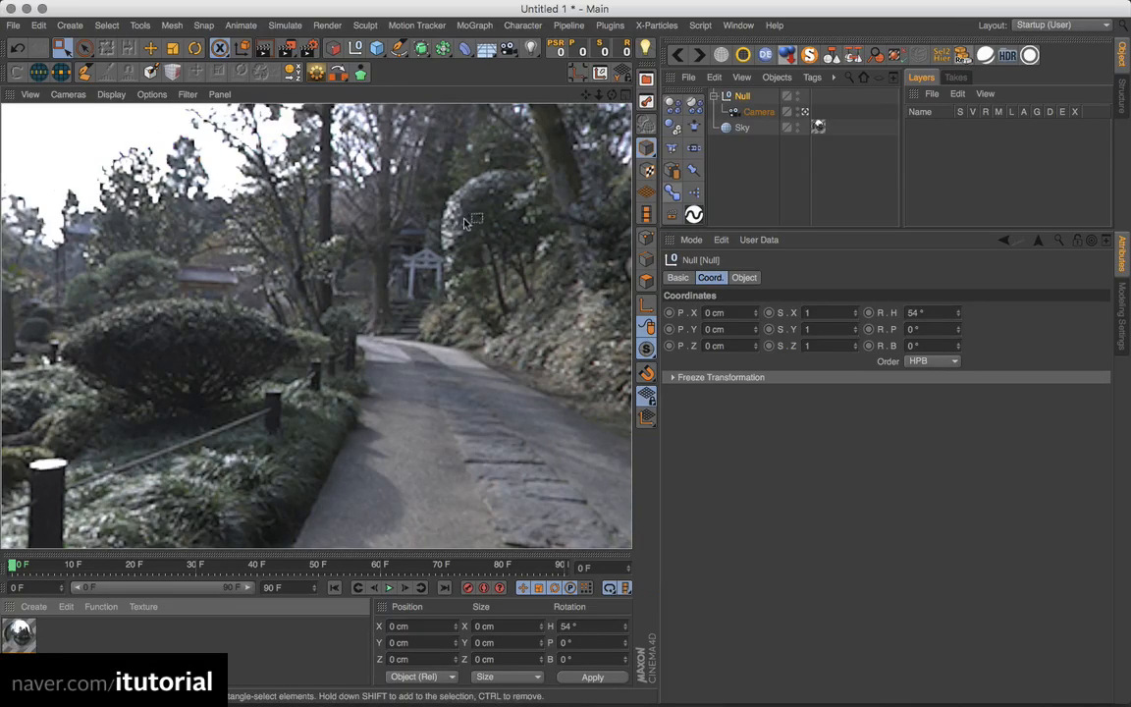
Reopen the sky material's Luminance channel and set the HDR texture's Sampling to None
{"action": "double_click", "coordinate": [22, 635]}
{"action": "left_click_drag", "start_coordinate": [545, 116], "coordinate": [781, 165]}
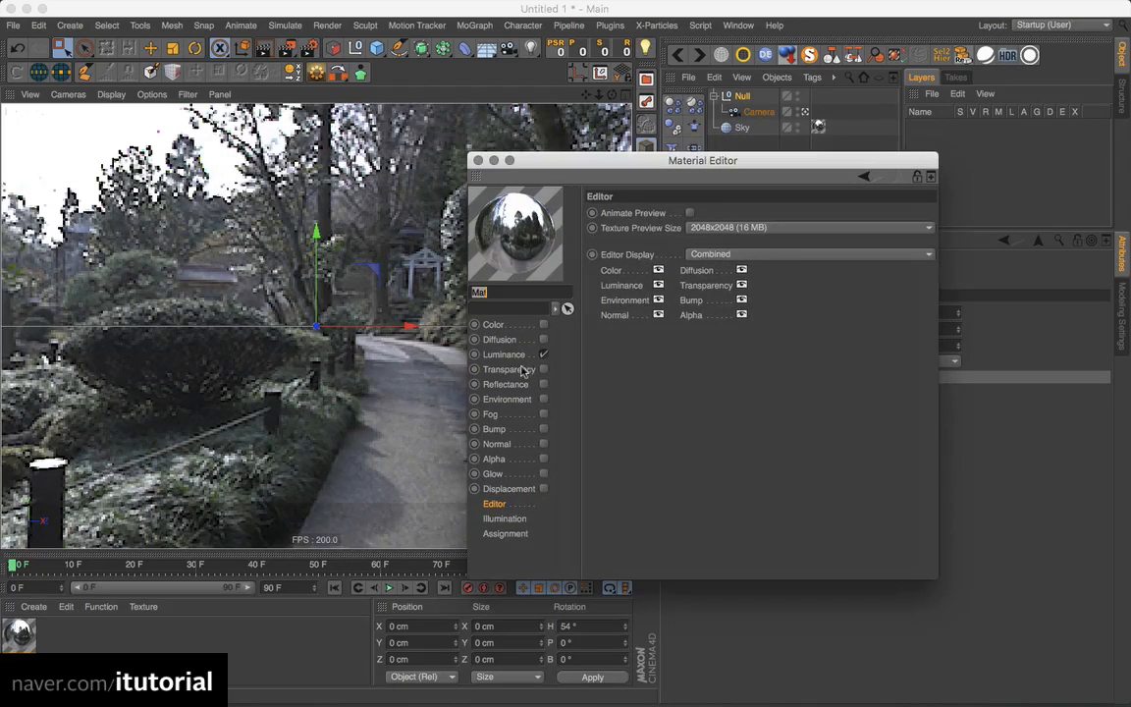
{"action": "left_click", "coordinate": [504, 354]}
{"action": "left_click_drag", "start_coordinate": [678, 160], "coordinate": [789, 165]}
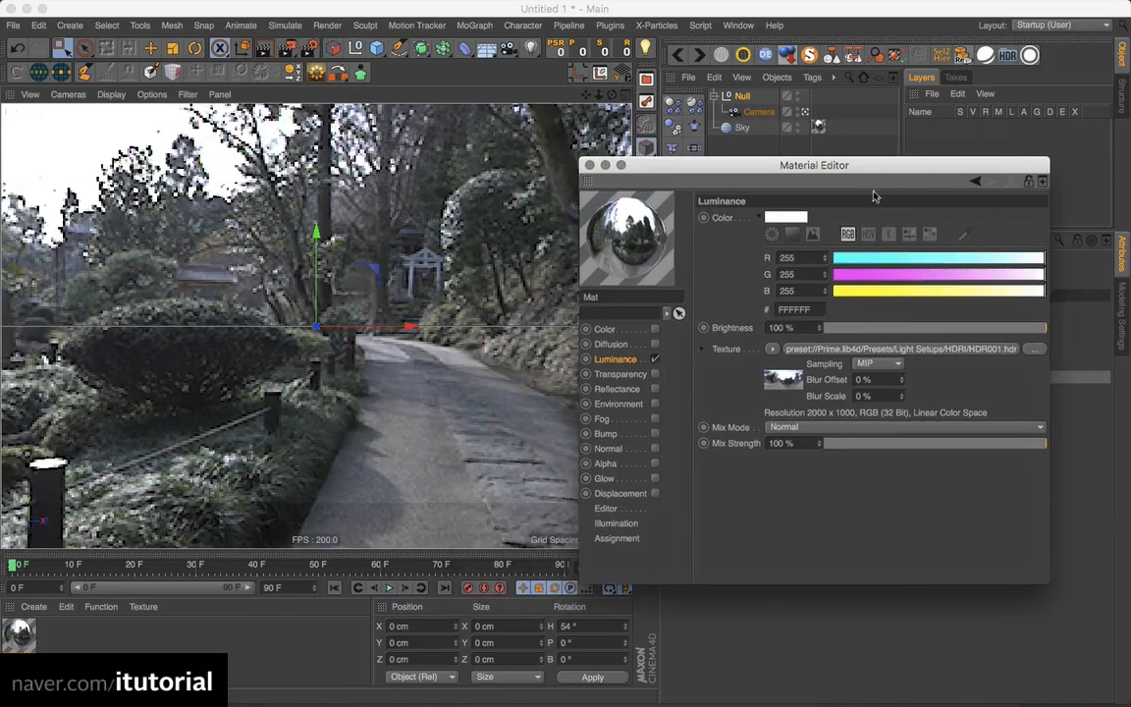
{"action": "left_click", "coordinate": [899, 372]}
{"action": "left_click", "coordinate": [926, 412]}
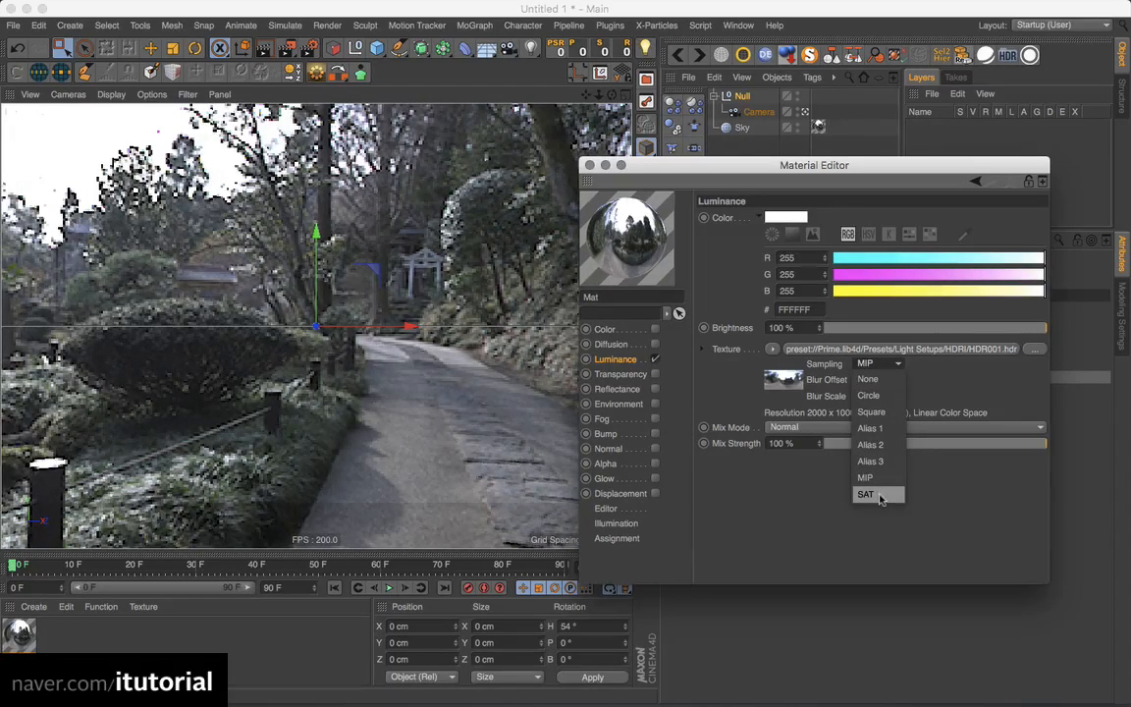
{"action": "left_click", "coordinate": [945, 390]}
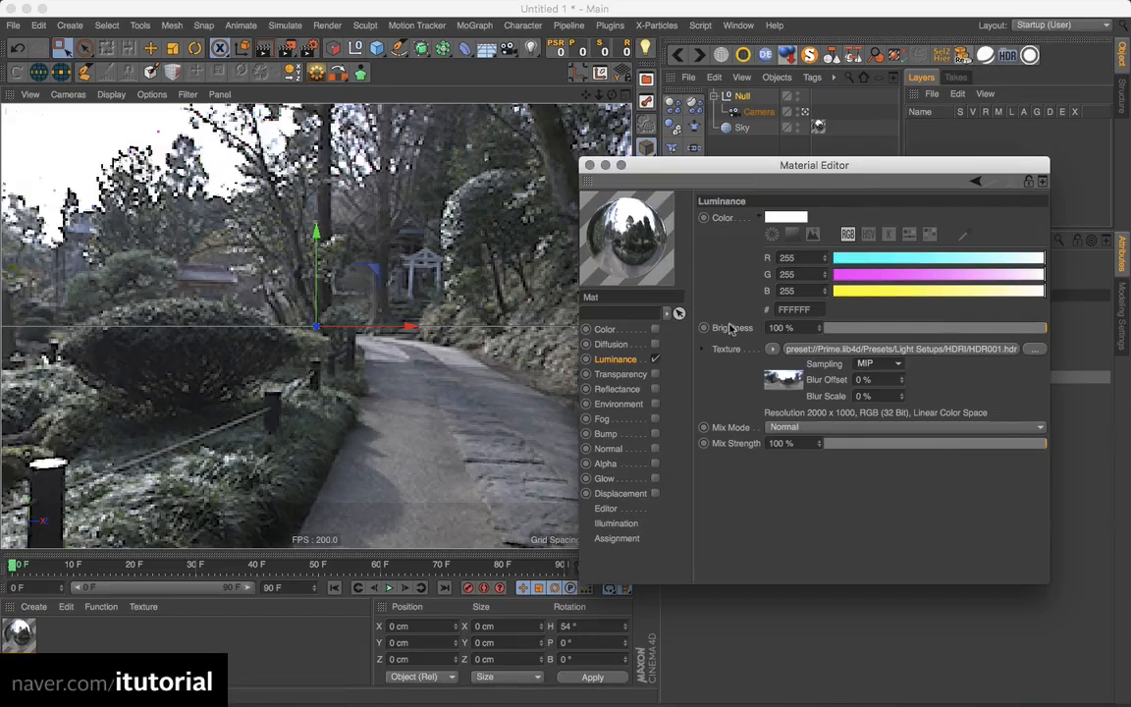
{"action": "left_click", "coordinate": [882, 367]}
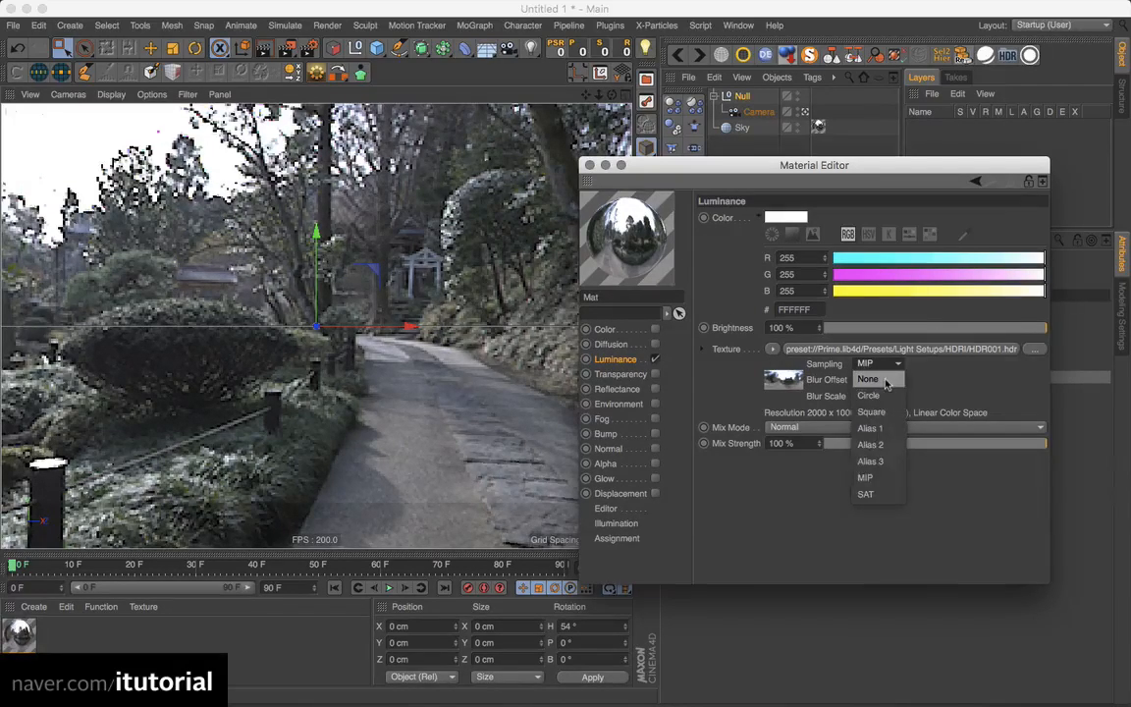
{"action": "left_click", "coordinate": [869, 380]}
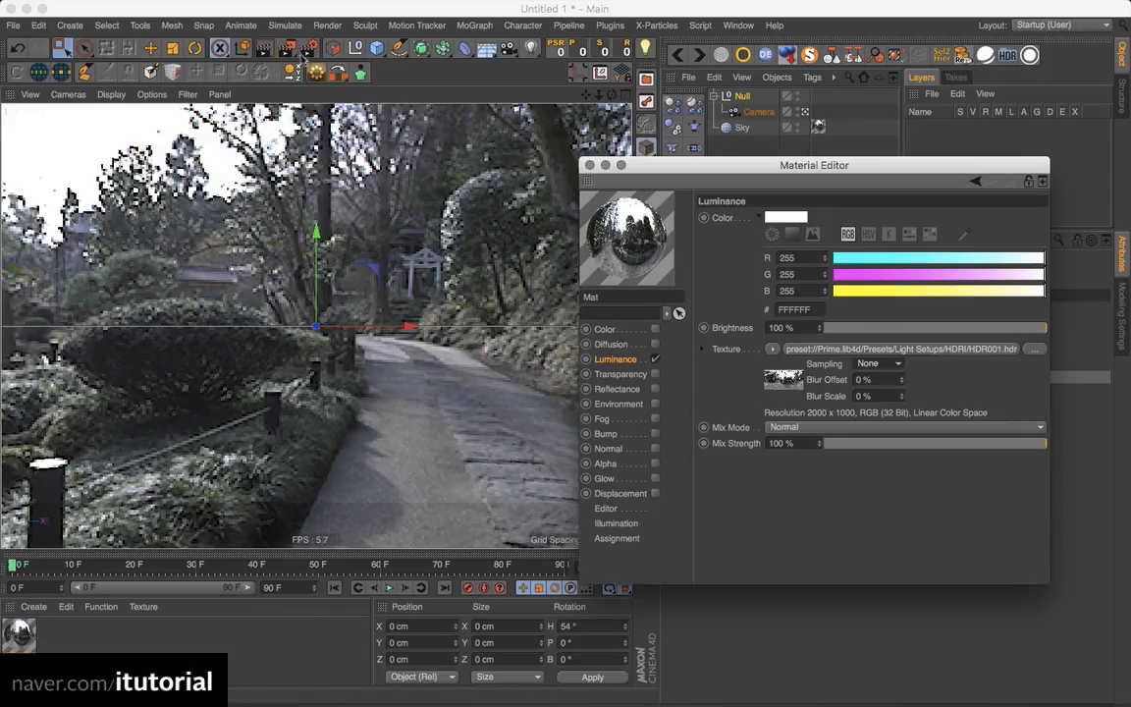
Start an interactive render region and enlarge it to cover the whole perspective view
{"action": "left_click", "coordinate": [390, 299]}
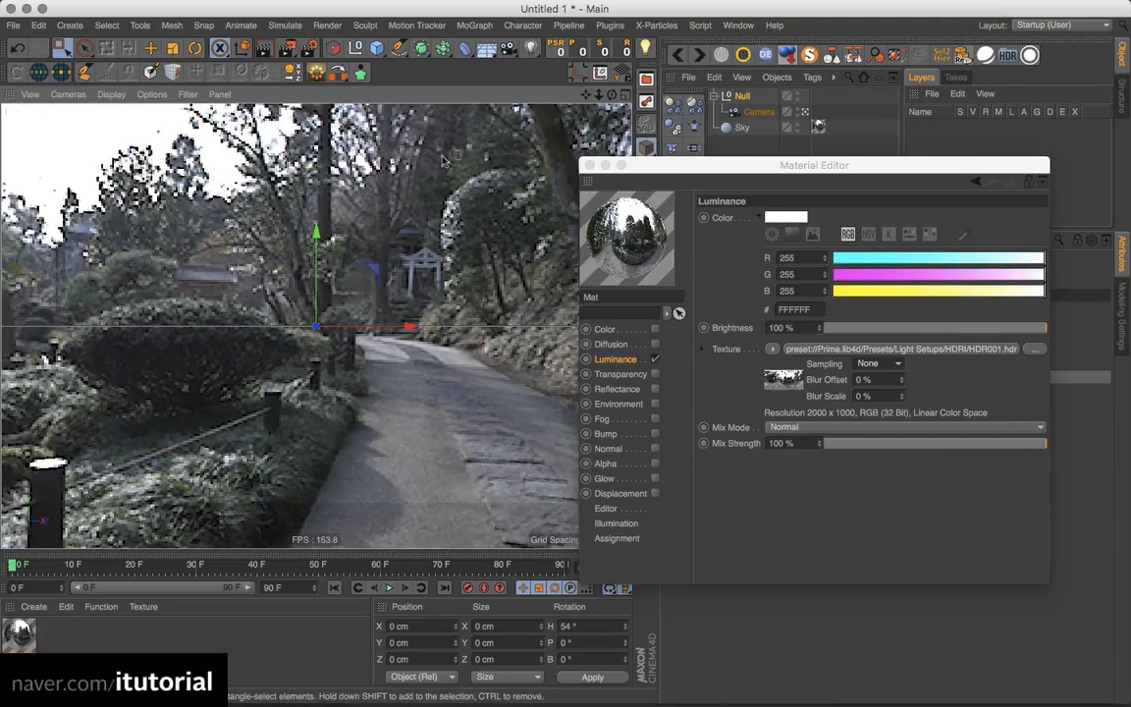
{"action": "left_click", "coordinate": [793, 167]}
{"action": "left_click_drag", "start_coordinate": [794, 167], "coordinate": [902, 180]}
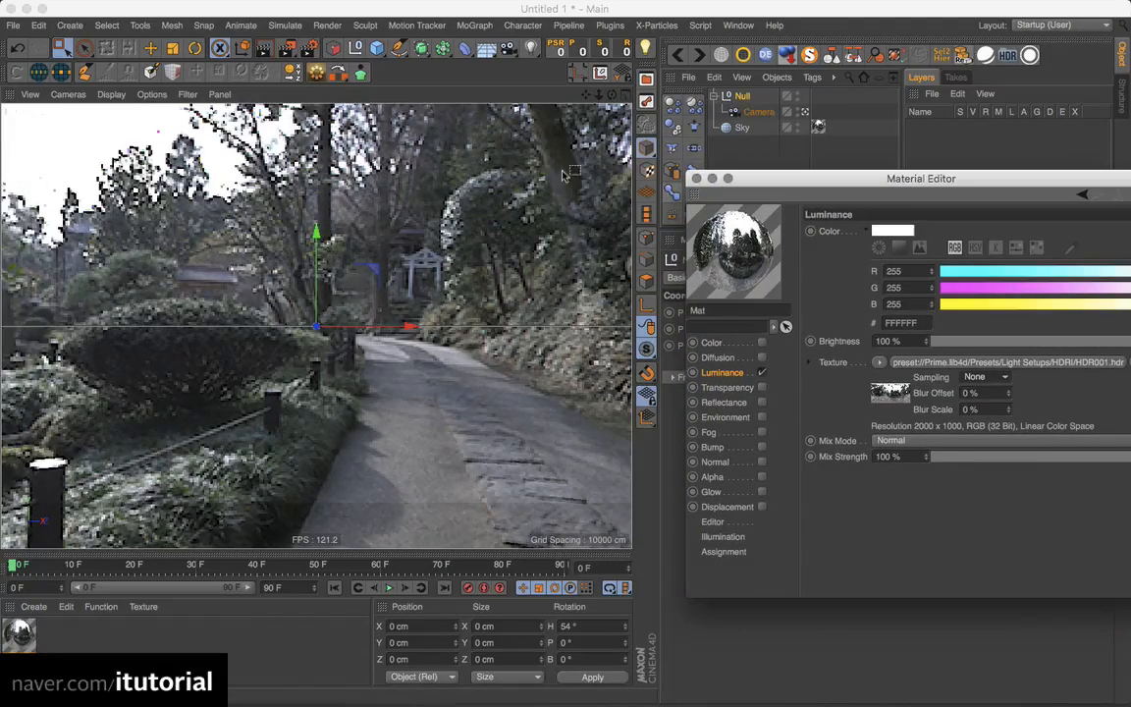
{"action": "left_click_drag", "start_coordinate": [290, 55], "coordinate": [373, 407]}
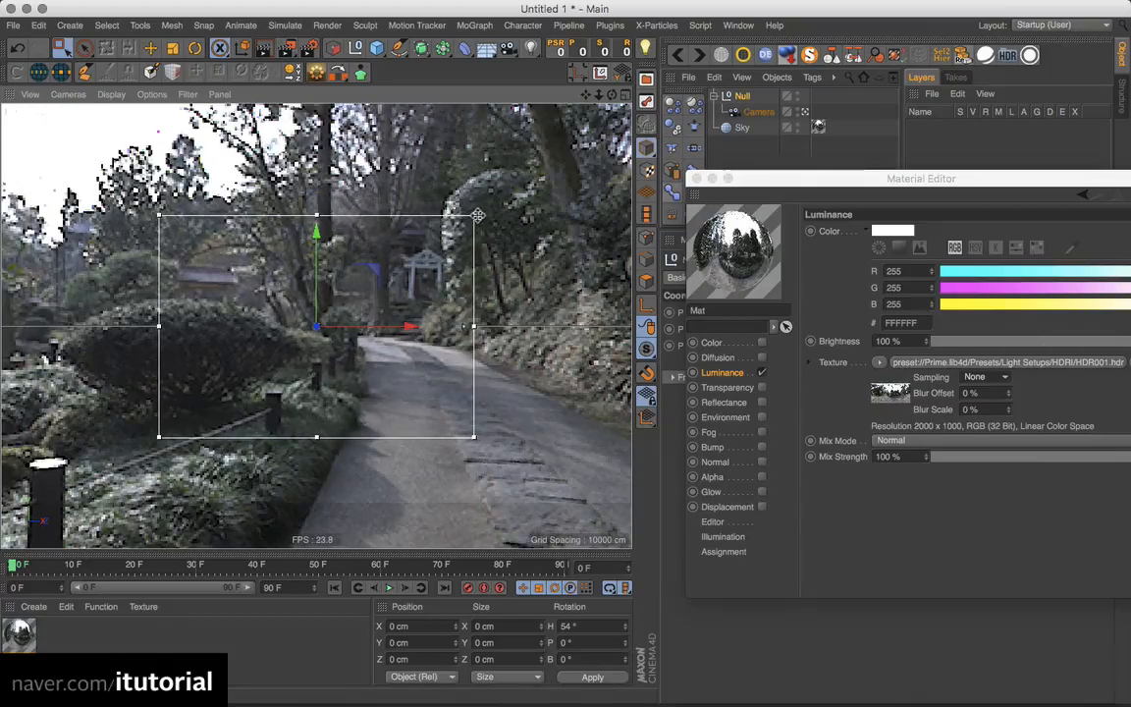
{"action": "left_click_drag", "start_coordinate": [474, 215], "coordinate": [637, 102]}
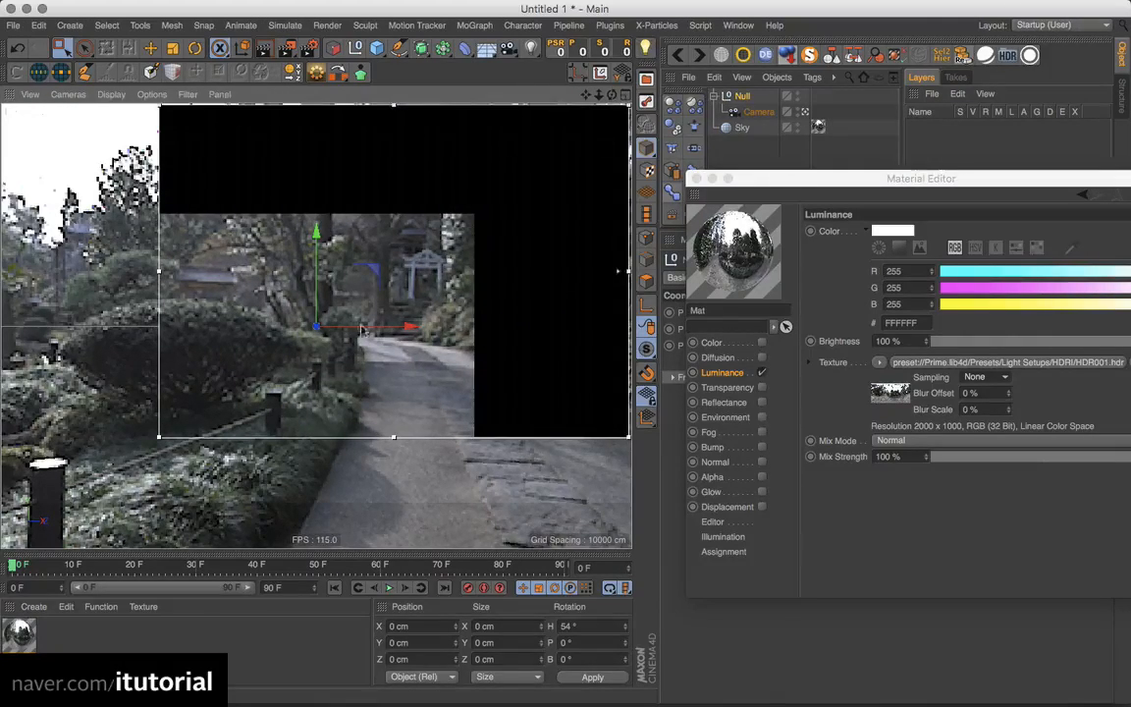
{"action": "left_click_drag", "start_coordinate": [159, 438], "coordinate": [3, 546]}
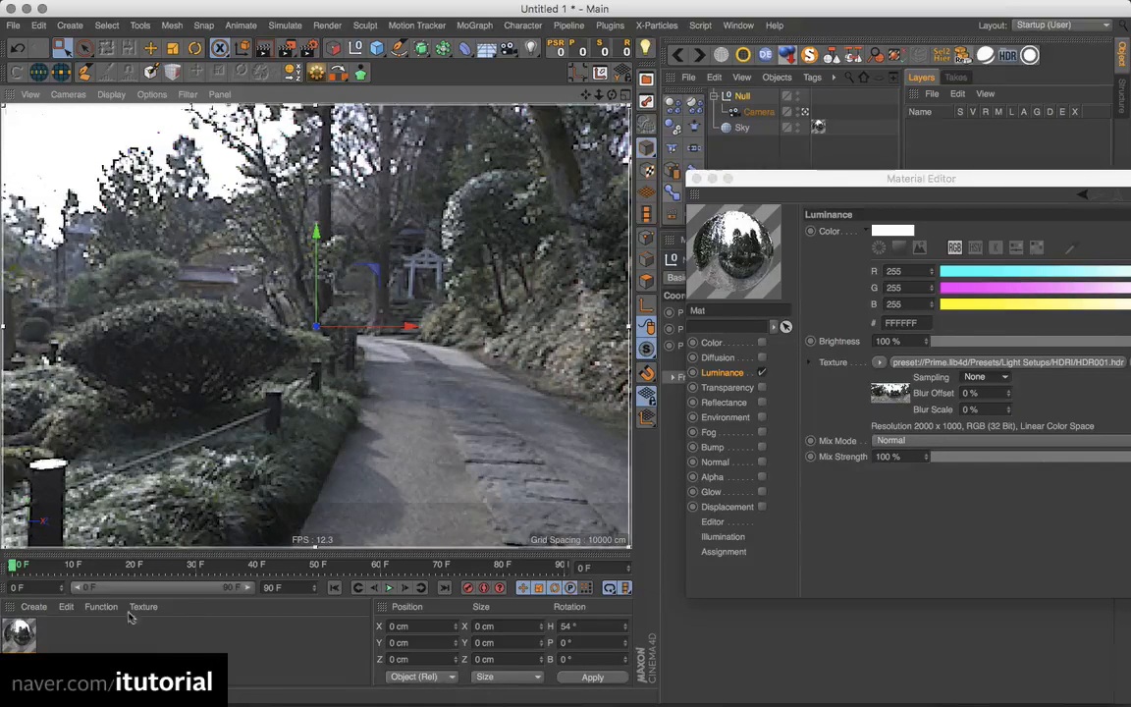
Try MIP and Alias 1 as the HDR texture's Sampling, with the Material Editor moved clear of the render region
{"action": "left_click_drag", "start_coordinate": [825, 178], "coordinate": [783, 101]}
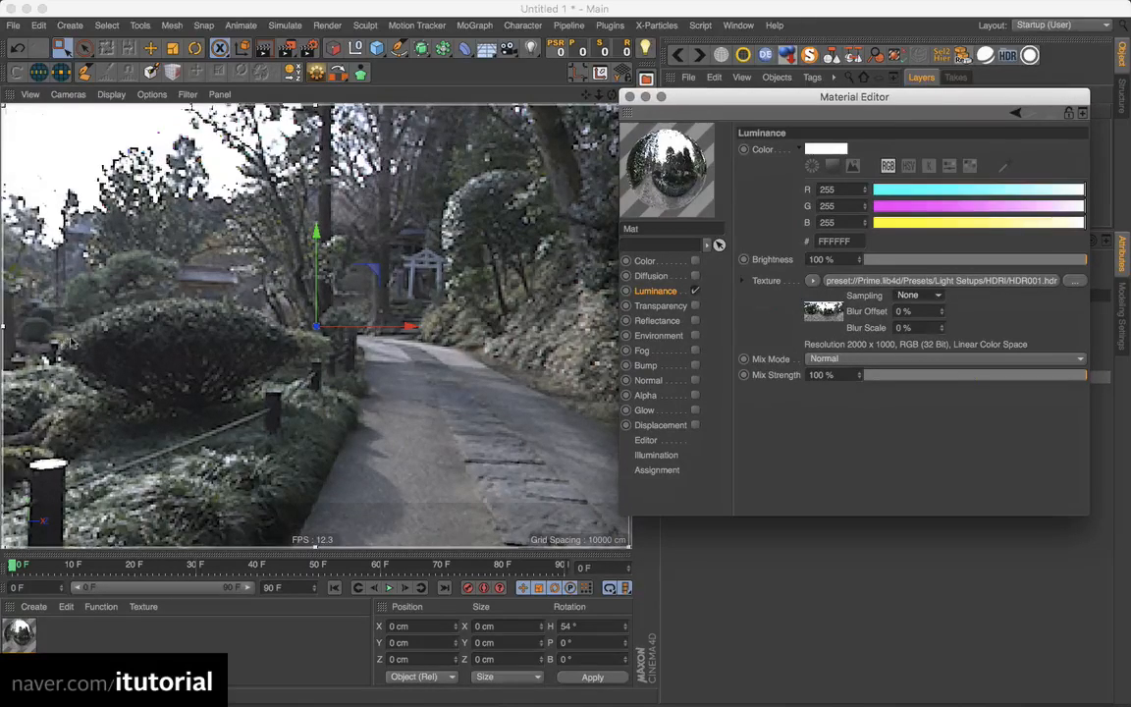
{"action": "left_click", "coordinate": [935, 295]}
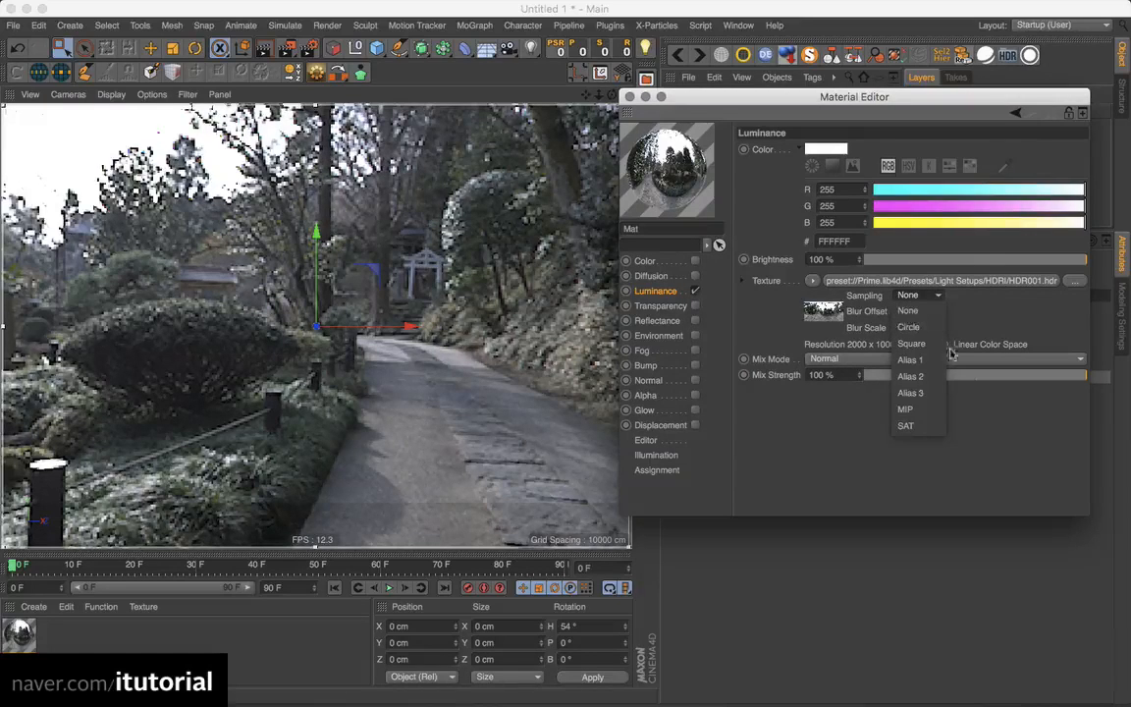
{"action": "left_click", "coordinate": [928, 413]}
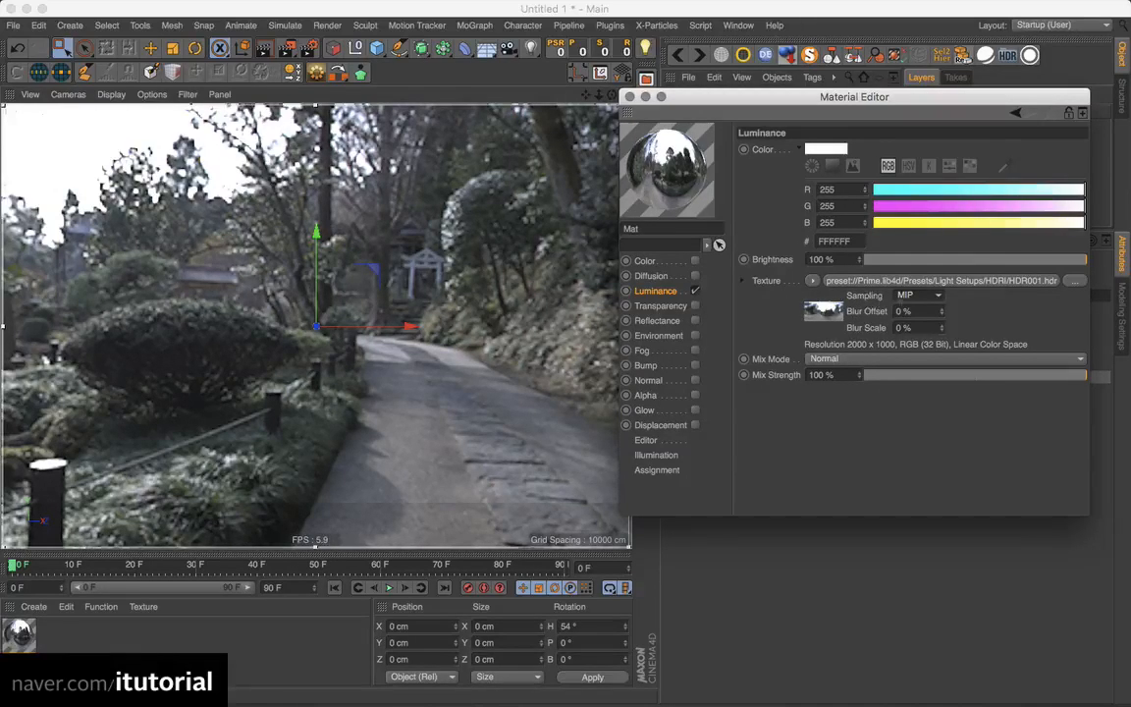
{"action": "left_click", "coordinate": [919, 295]}
{"action": "left_click", "coordinate": [911, 360]}
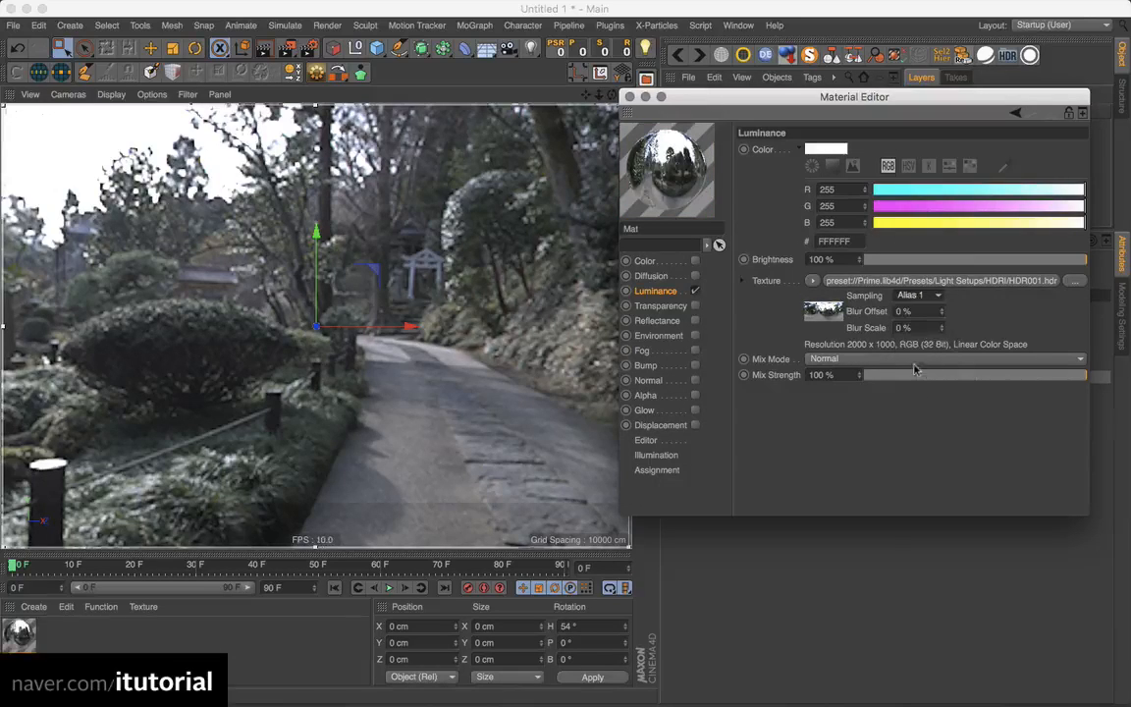
Switch the HDR texture's Sampling to Alias 2 to compare it in the rendered view
{"action": "left_click", "coordinate": [914, 294]}
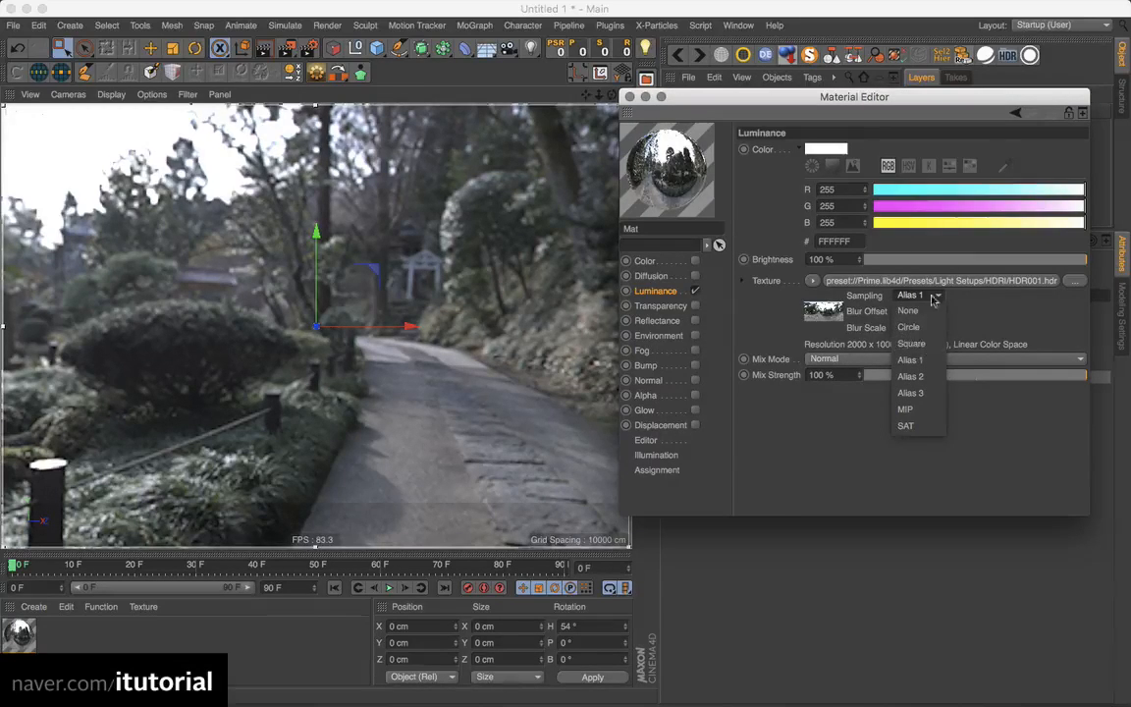
{"action": "left_click", "coordinate": [877, 302]}
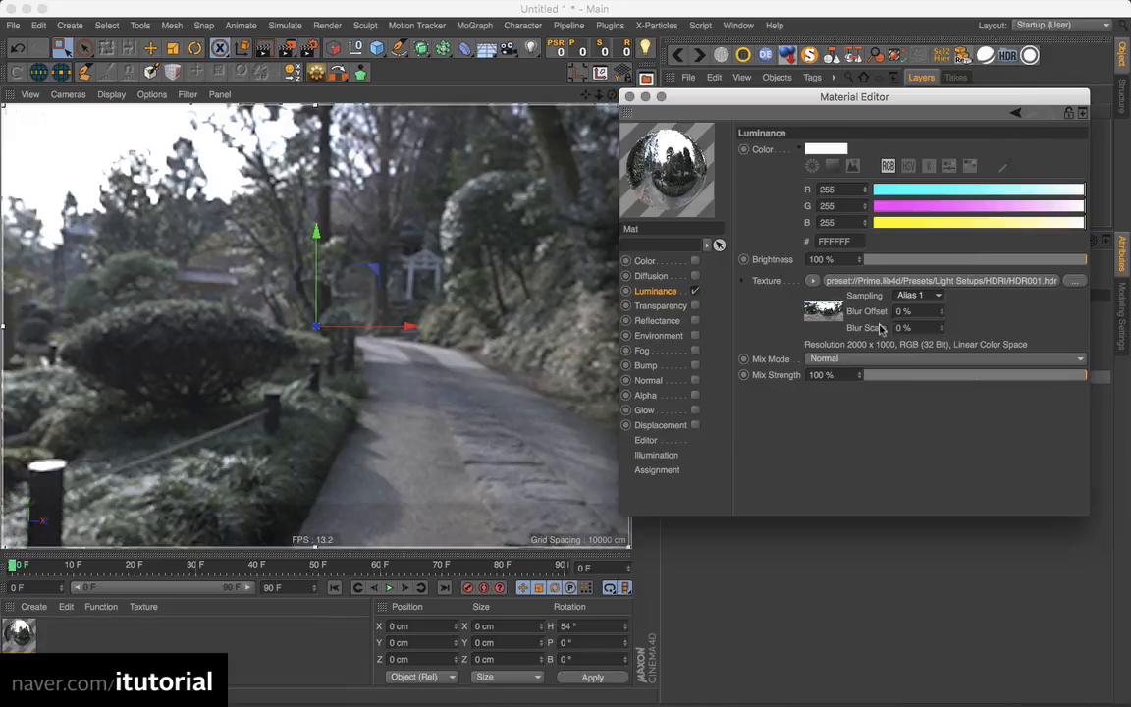
{"action": "left_click", "coordinate": [928, 296]}
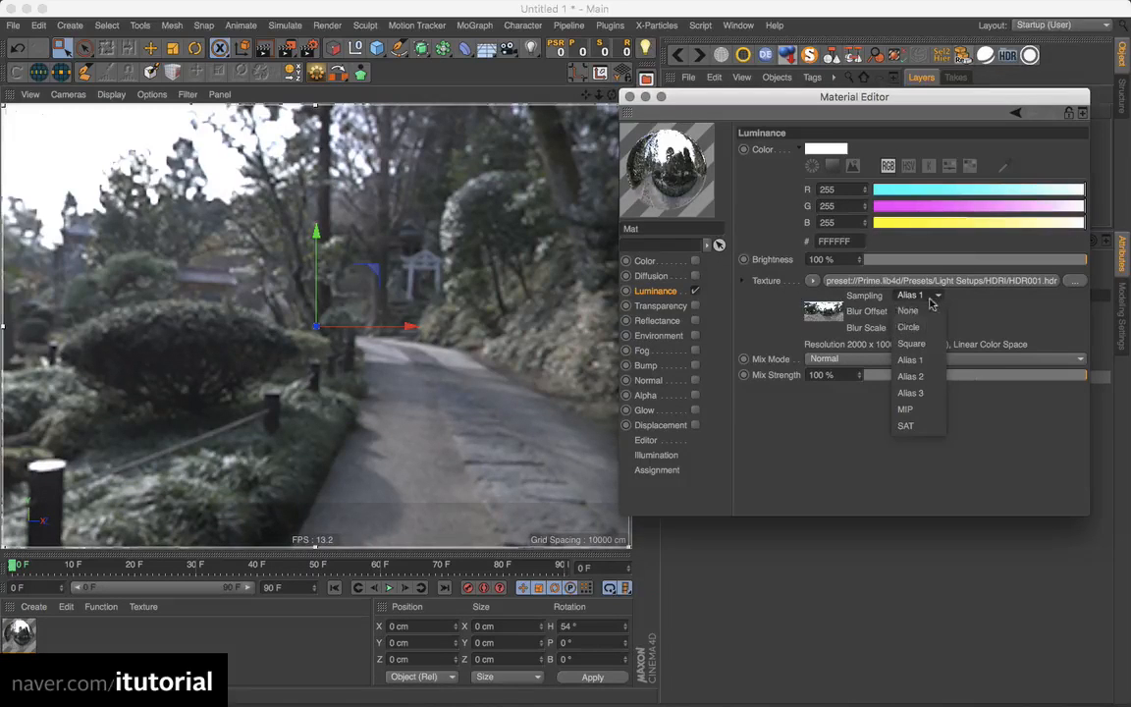
{"action": "left_click", "coordinate": [924, 376]}
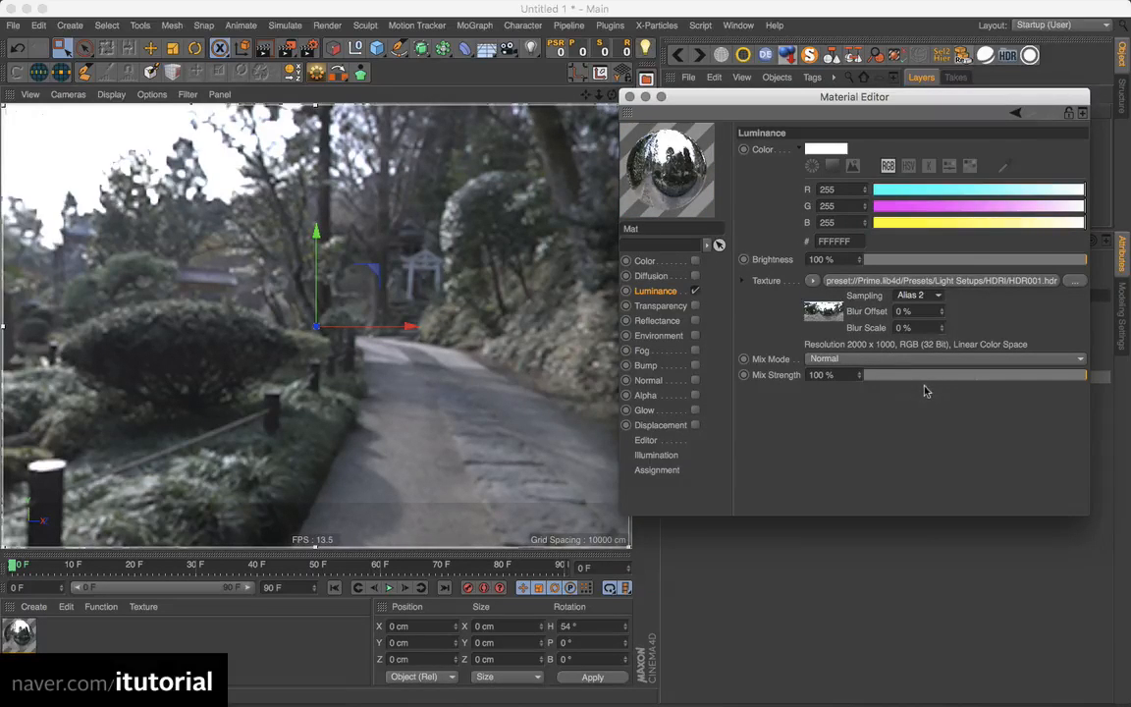
Set the HDR texture's Sampling to MIP and close the Material Editor
{"action": "left_click", "coordinate": [927, 295]}
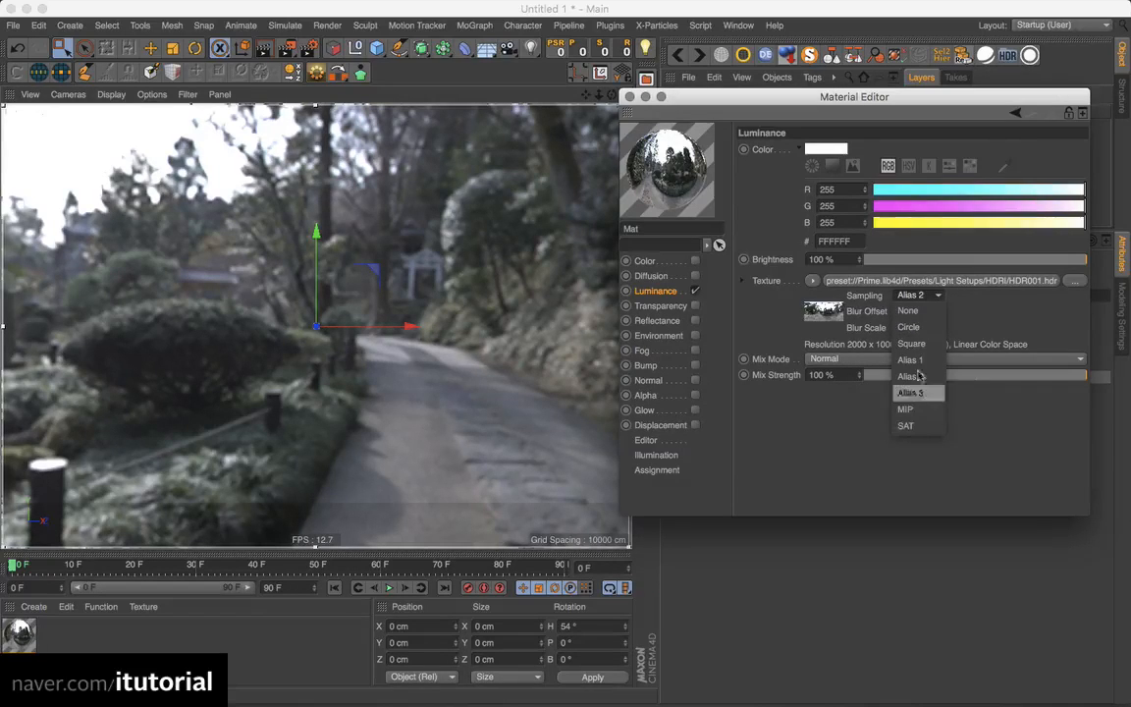
{"action": "left_click", "coordinate": [914, 410]}
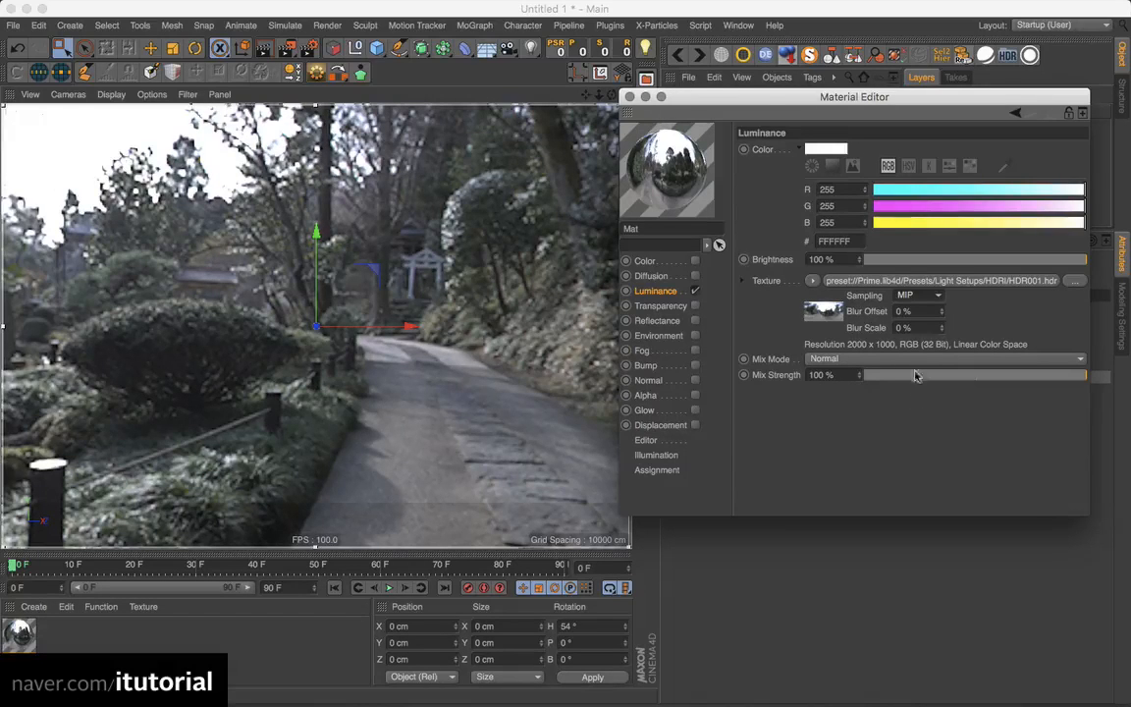
{"action": "left_click_drag", "start_coordinate": [626, 114], "coordinate": [481, 319]}
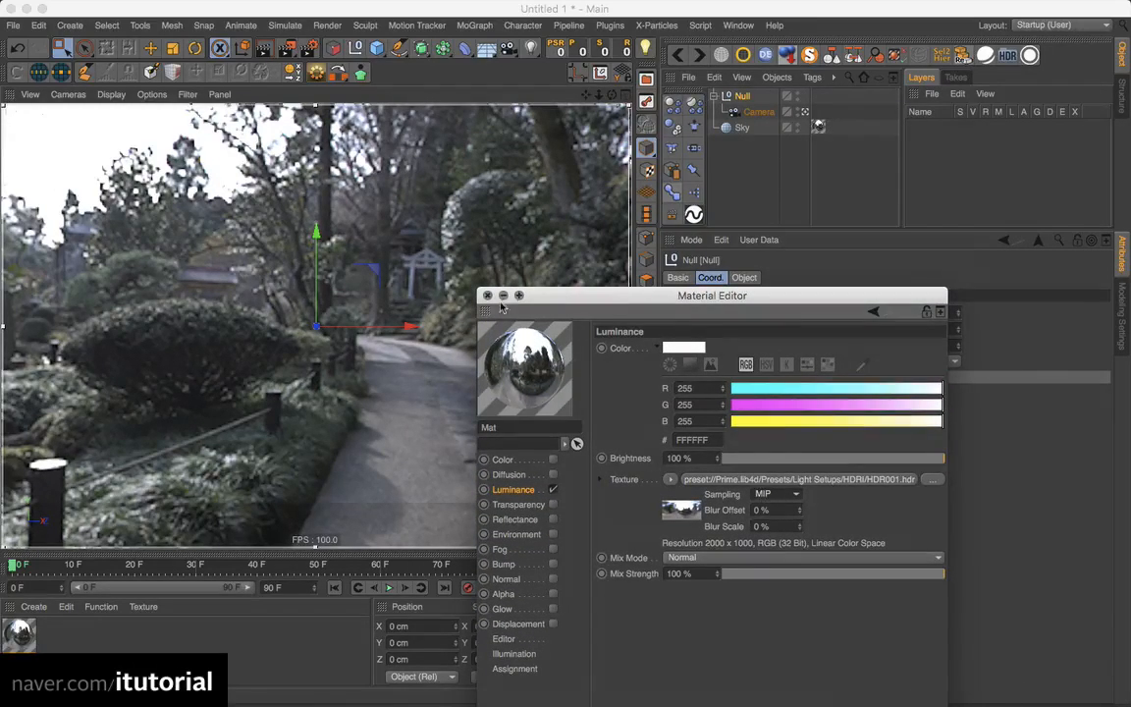
{"action": "left_click", "coordinate": [487, 295]}
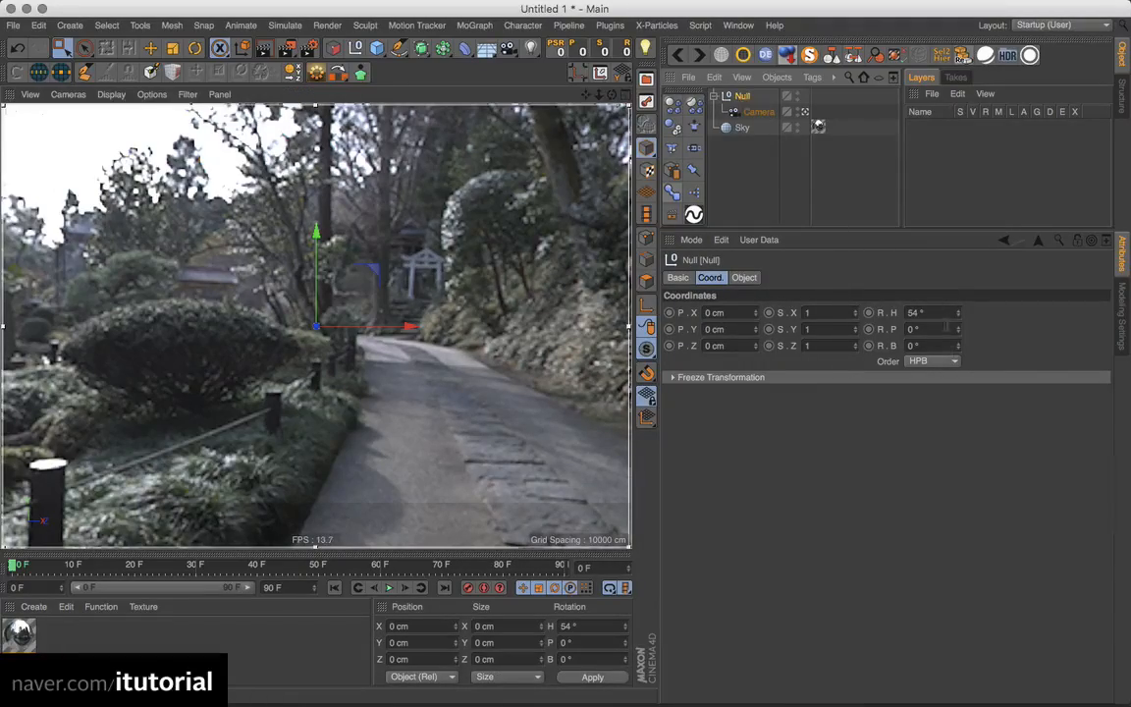
Set the Null's pitch rotation to -90° so the camera looks straight down
{"action": "left_click_drag", "start_coordinate": [959, 333], "coordinate": [862, 331]}
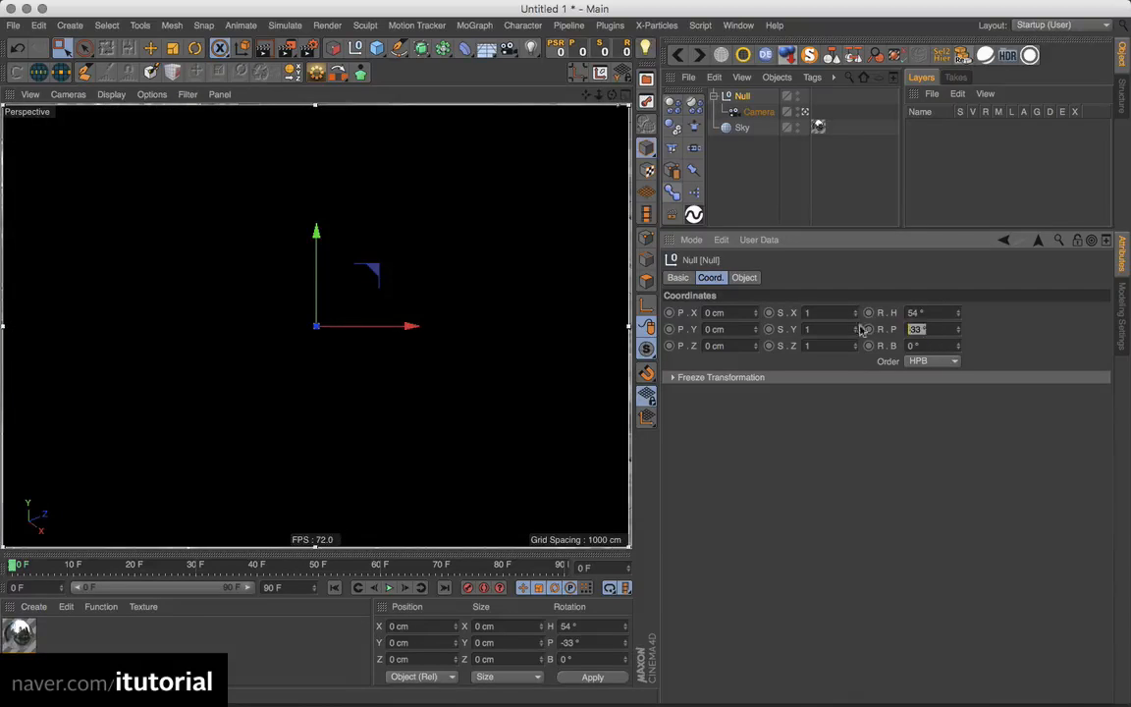
{"action": "key", "text": "BackSpace"}
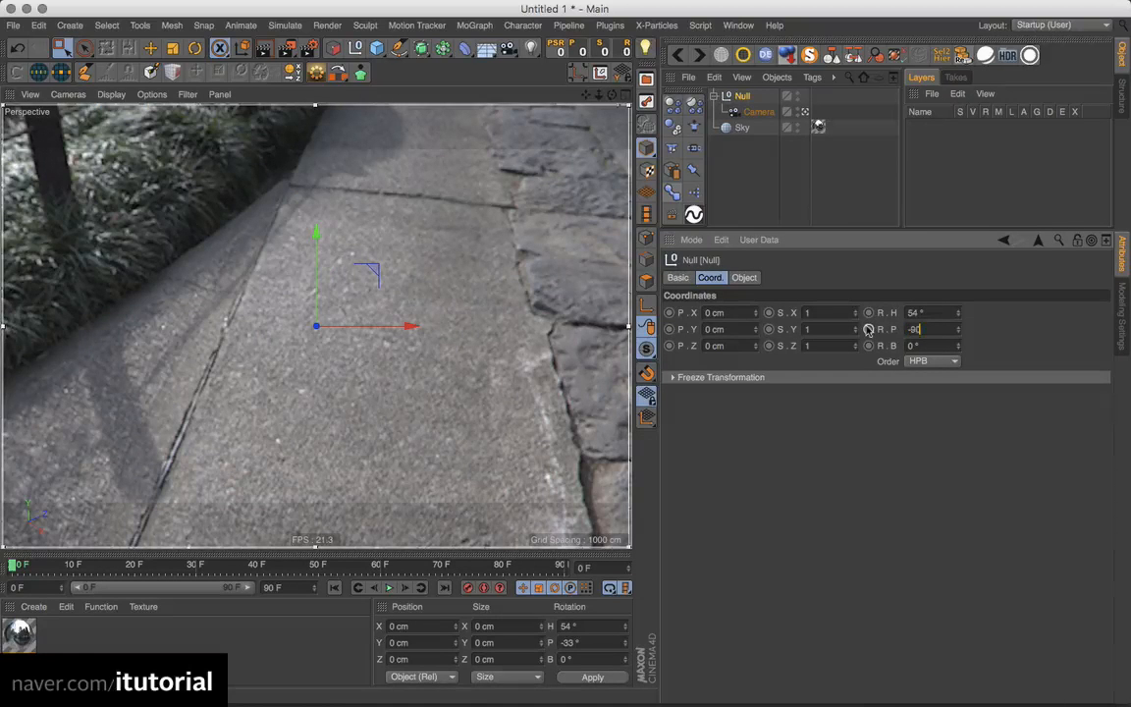
{"action": "key", "text": "Return"}
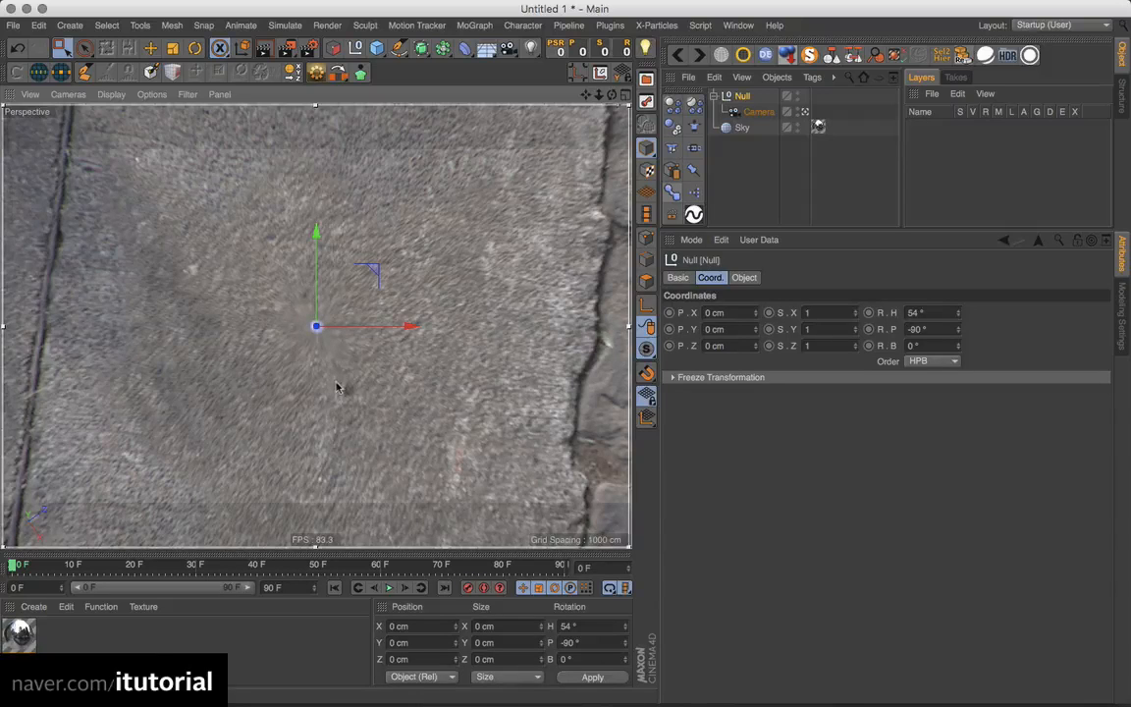
Reopen the sky material and compare None with MIP Sampling at the lower pole, leaving the HDR texture on MIP
{"action": "double_click", "coordinate": [20, 634]}
{"action": "left_click_drag", "start_coordinate": [512, 118], "coordinate": [884, 153]}
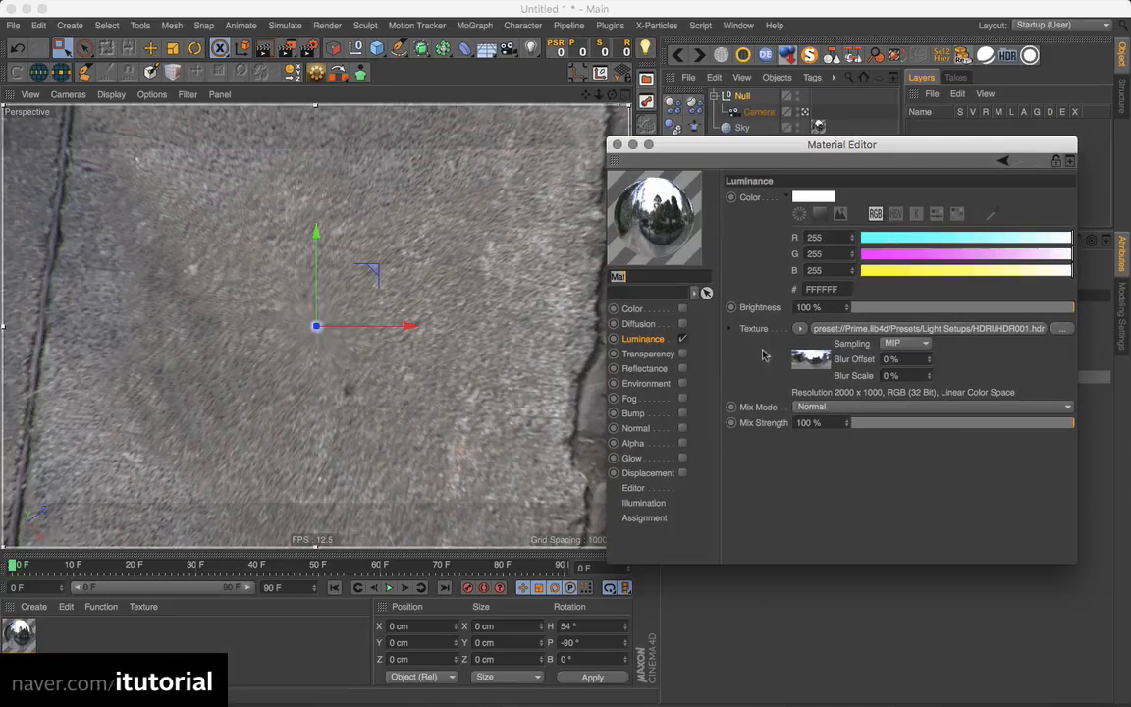
{"action": "left_click", "coordinate": [913, 343]}
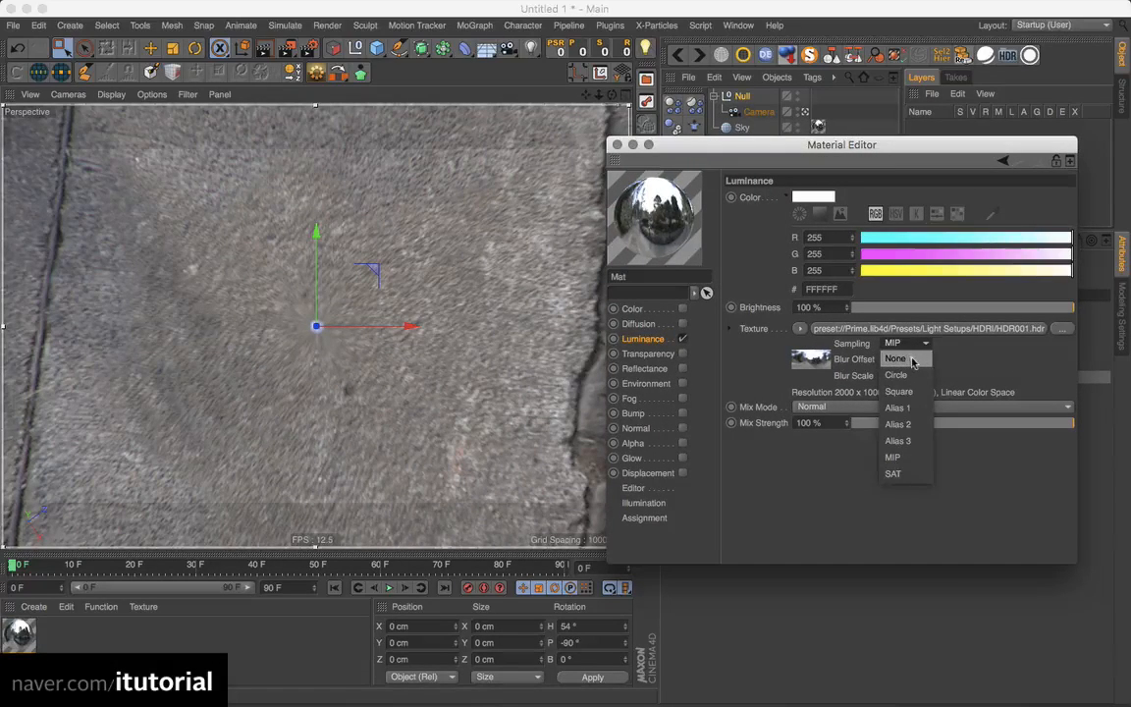
{"action": "left_click", "coordinate": [912, 359]}
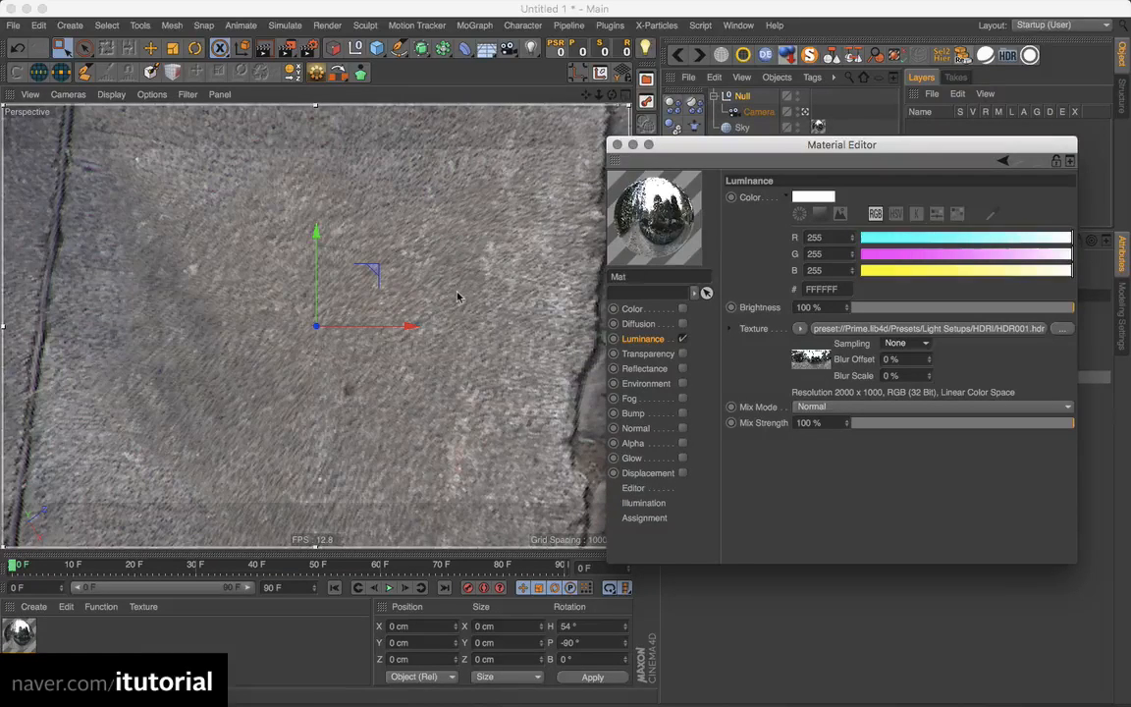
{"action": "left_click", "coordinate": [920, 343]}
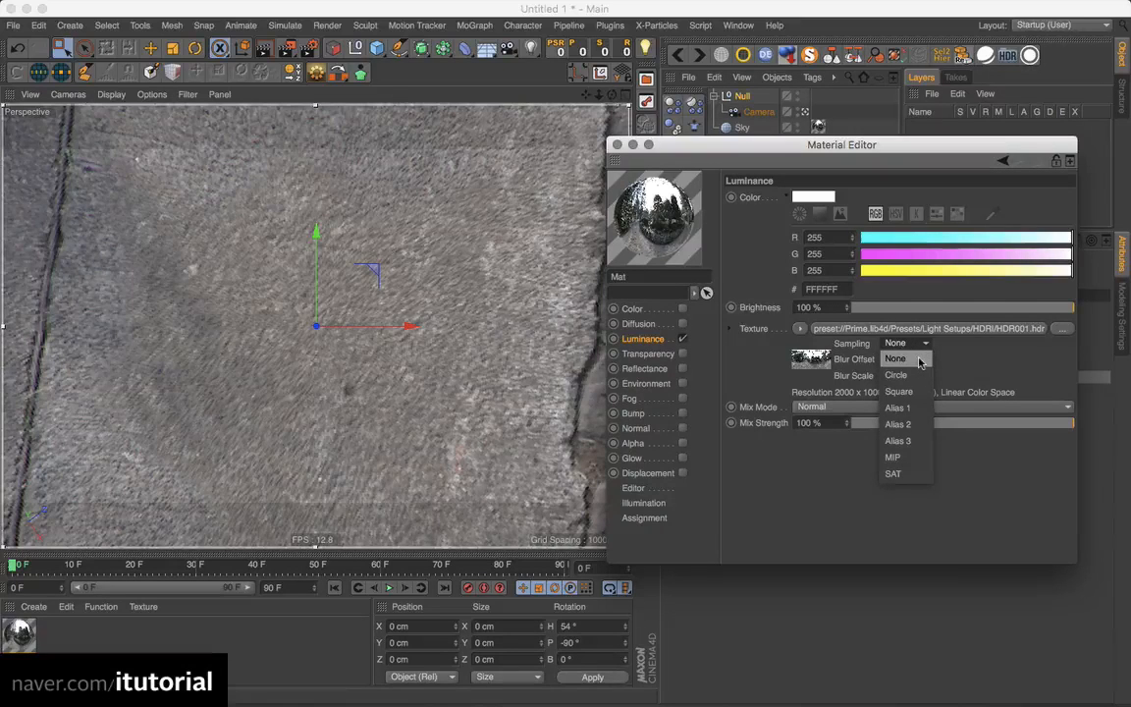
{"action": "left_click", "coordinate": [920, 360]}
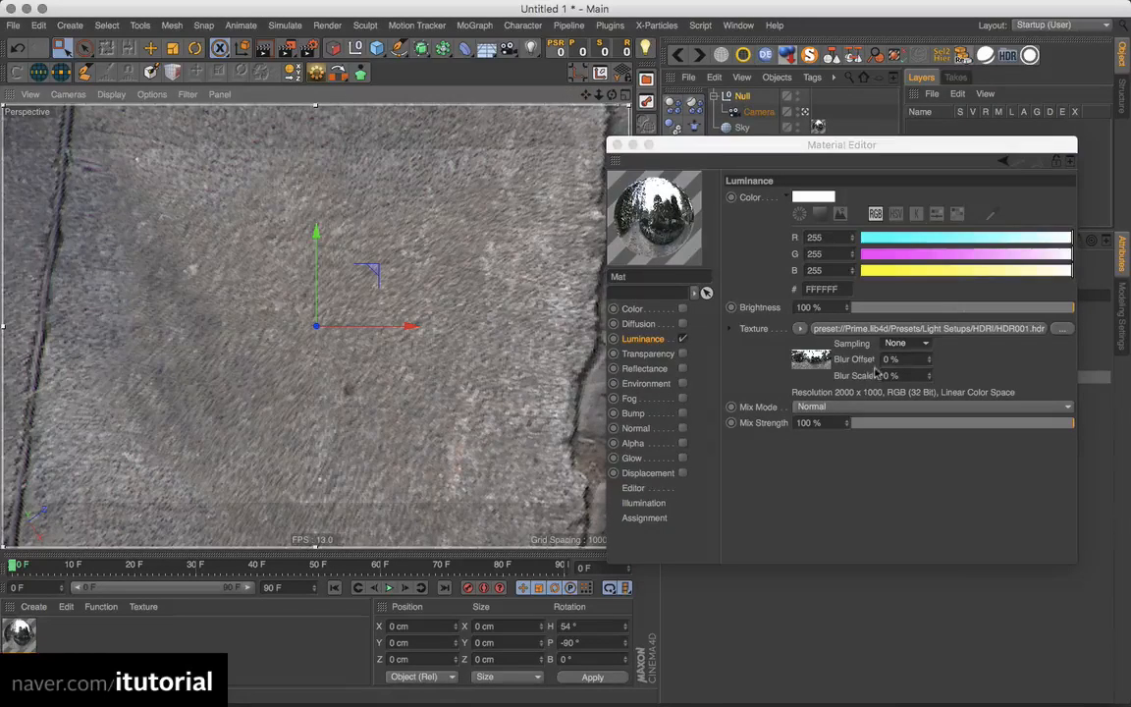
{"action": "left_click", "coordinate": [919, 342]}
{"action": "left_click", "coordinate": [894, 457]}
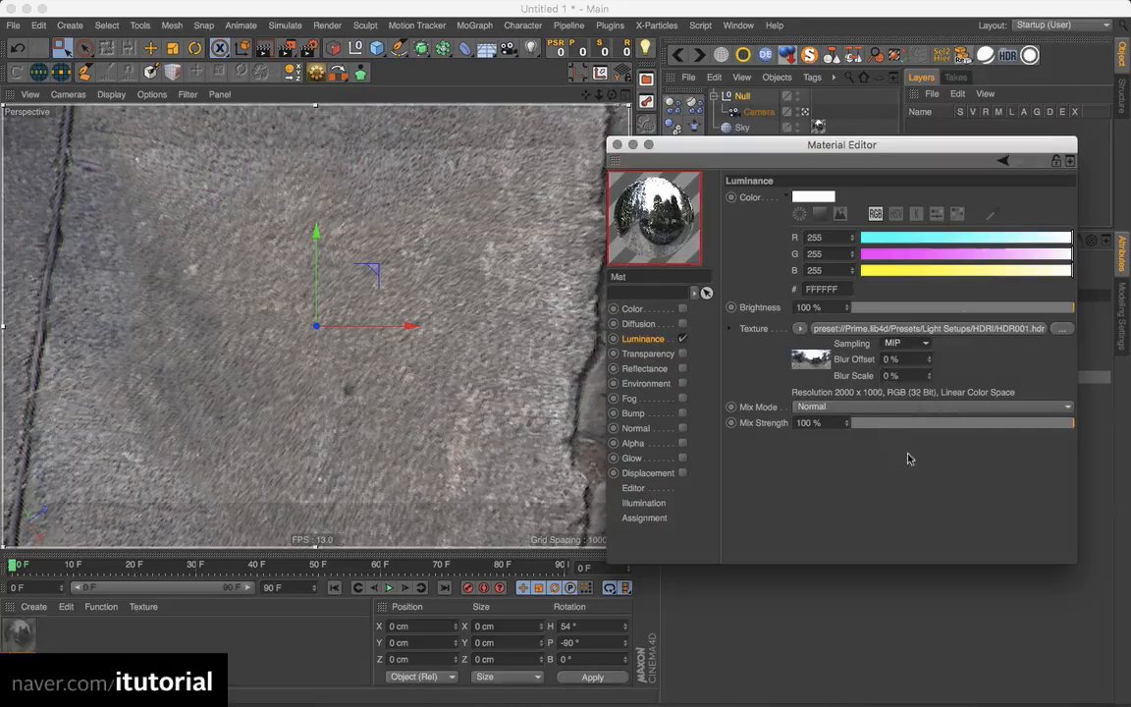
Move the Material Editor off the Null's coordinates and set the Null's pitch rotation to 90°
{"action": "left_click_drag", "start_coordinate": [762, 148], "coordinate": [333, 387]}
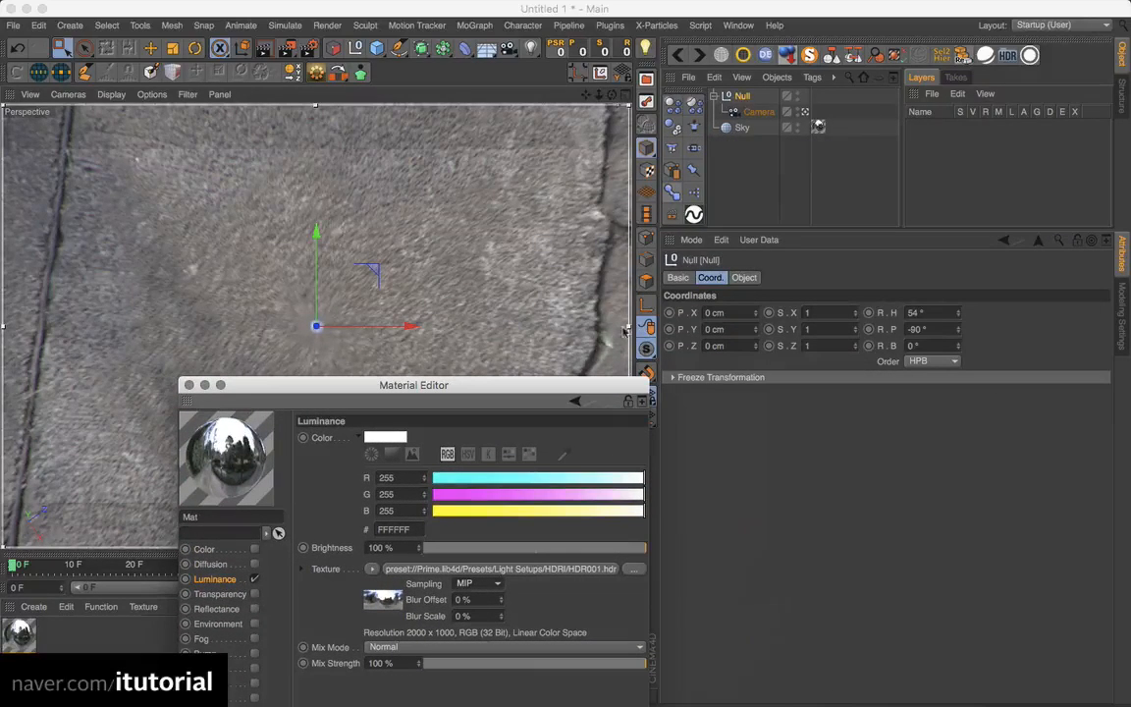
{"action": "double_click", "coordinate": [919, 329]}
{"action": "type", "text": "9"}
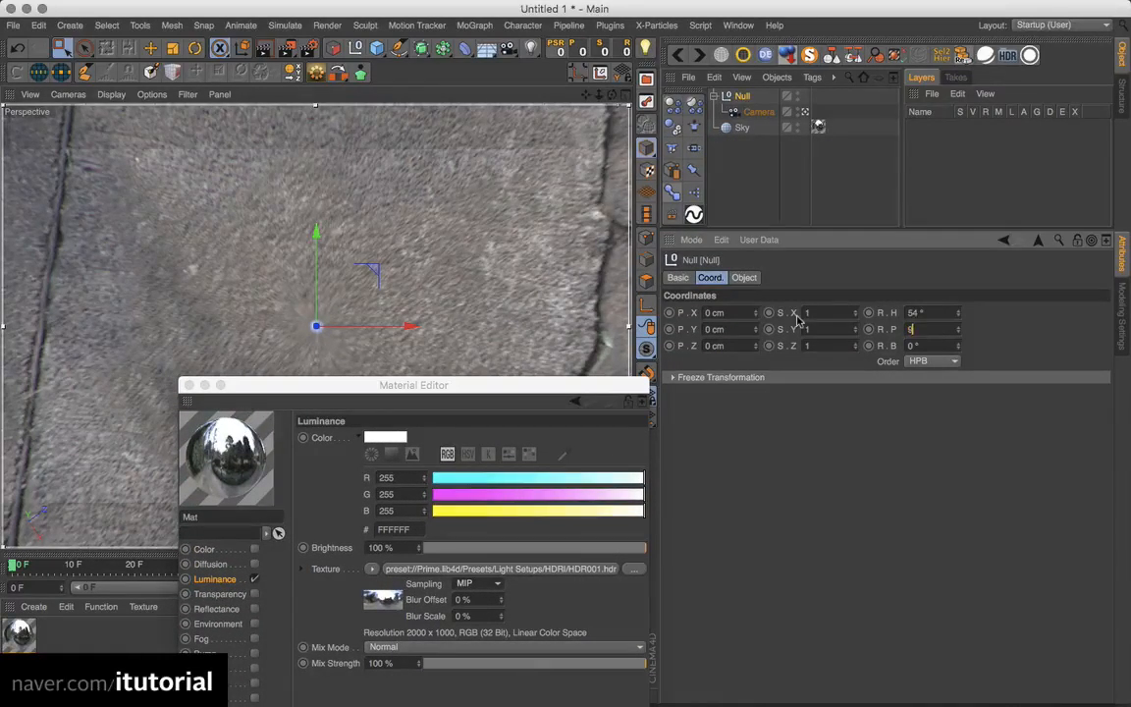
{"action": "type", "text": "0"}
{"action": "key", "text": "Return"}
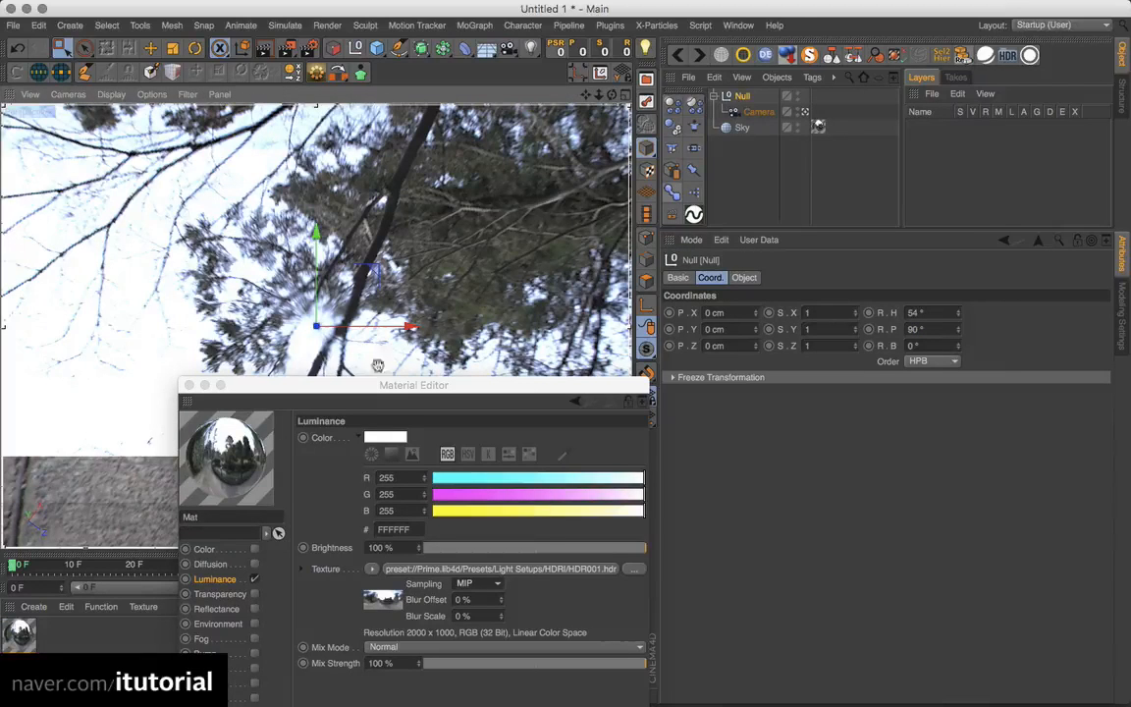
Compare None with MIP Sampling at the sky's upper pole, leaving the HDR texture on MIP, and close the Material Editor
{"action": "left_click_drag", "start_coordinate": [371, 390], "coordinate": [715, 183]}
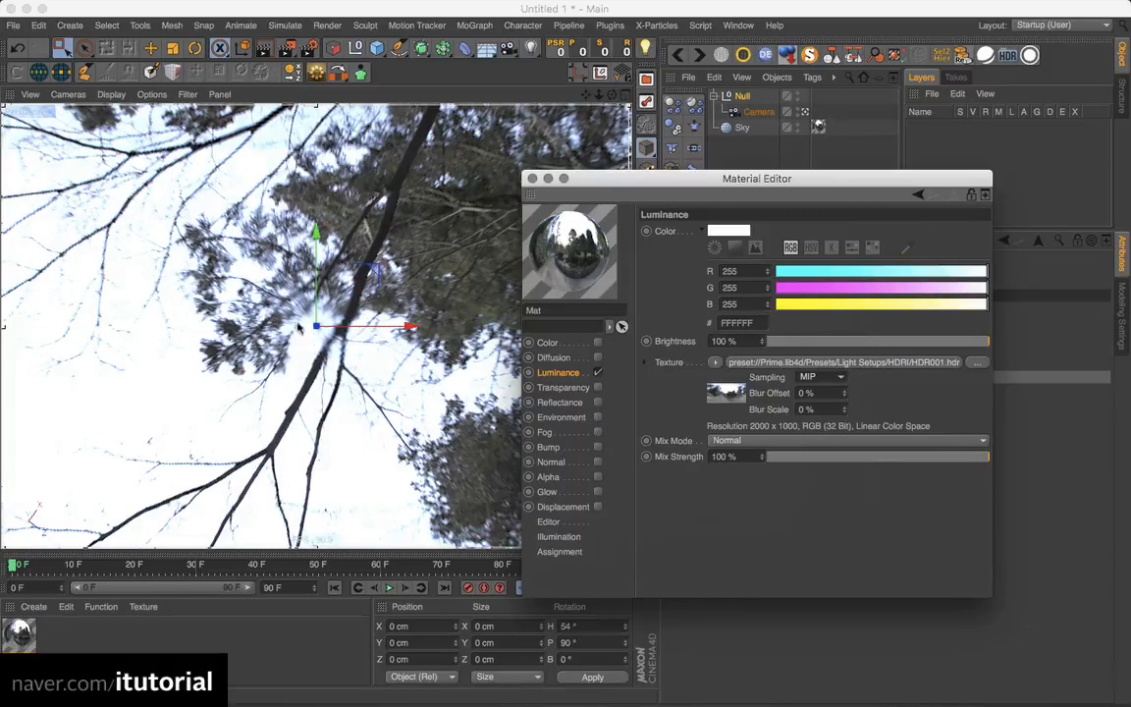
{"action": "left_click", "coordinate": [814, 380]}
{"action": "left_click", "coordinate": [813, 392]}
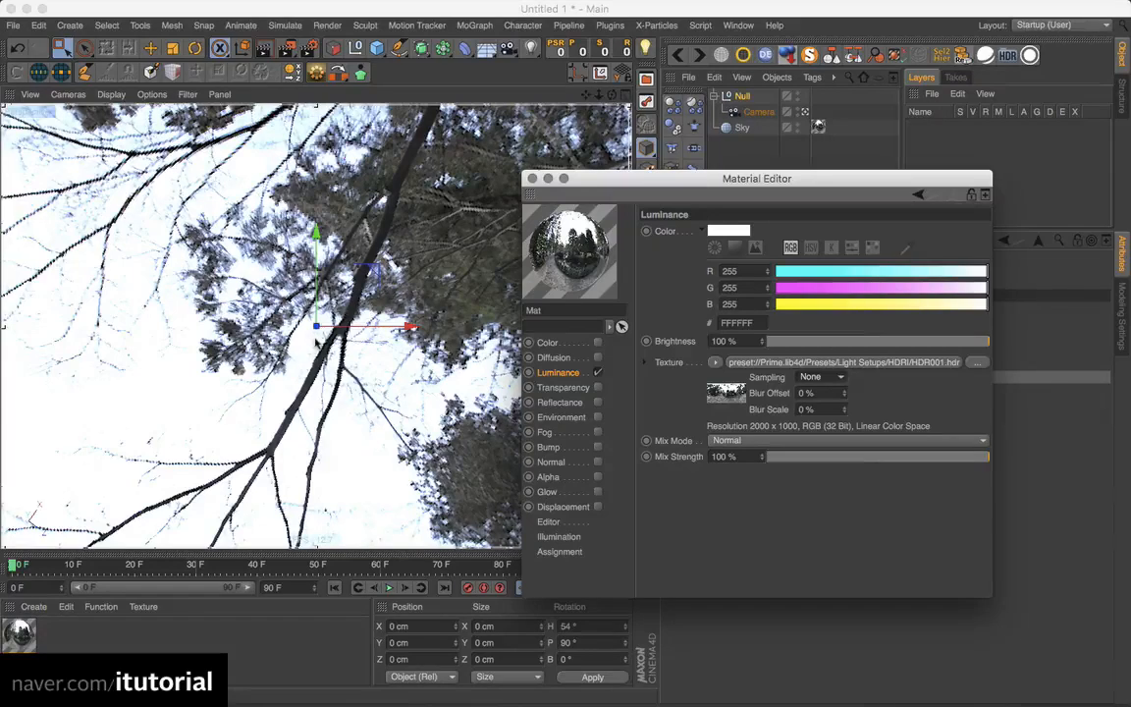
{"action": "left_click_drag", "start_coordinate": [694, 179], "coordinate": [721, 177]}
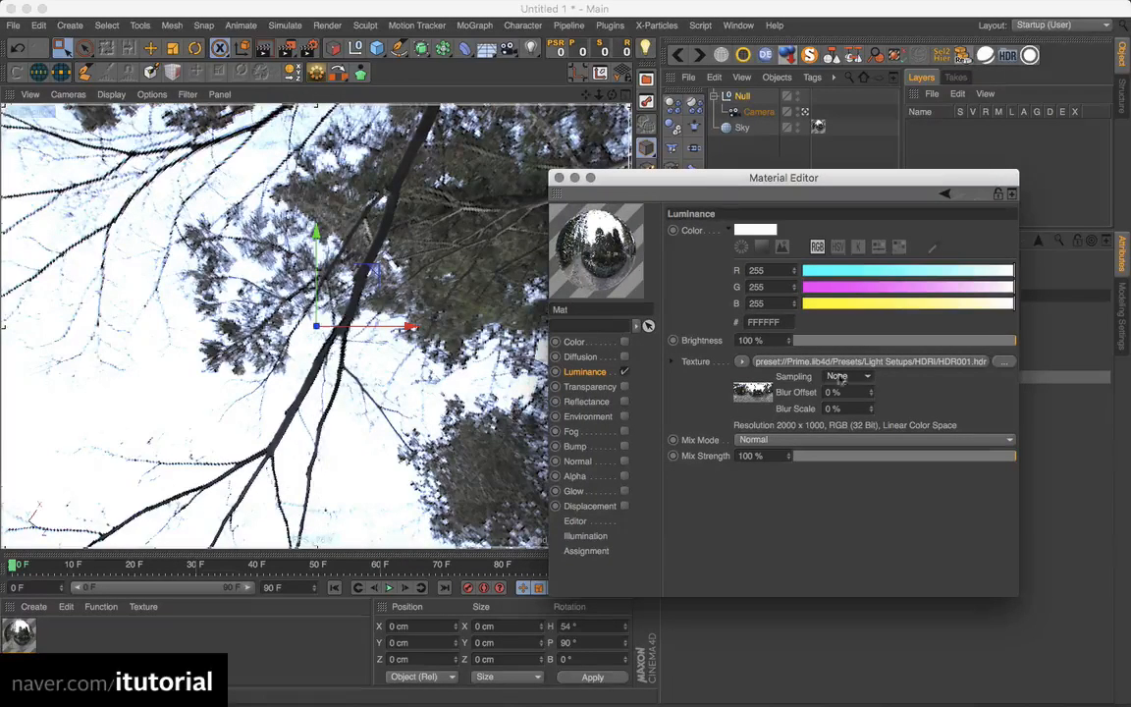
{"action": "left_click", "coordinate": [841, 377]}
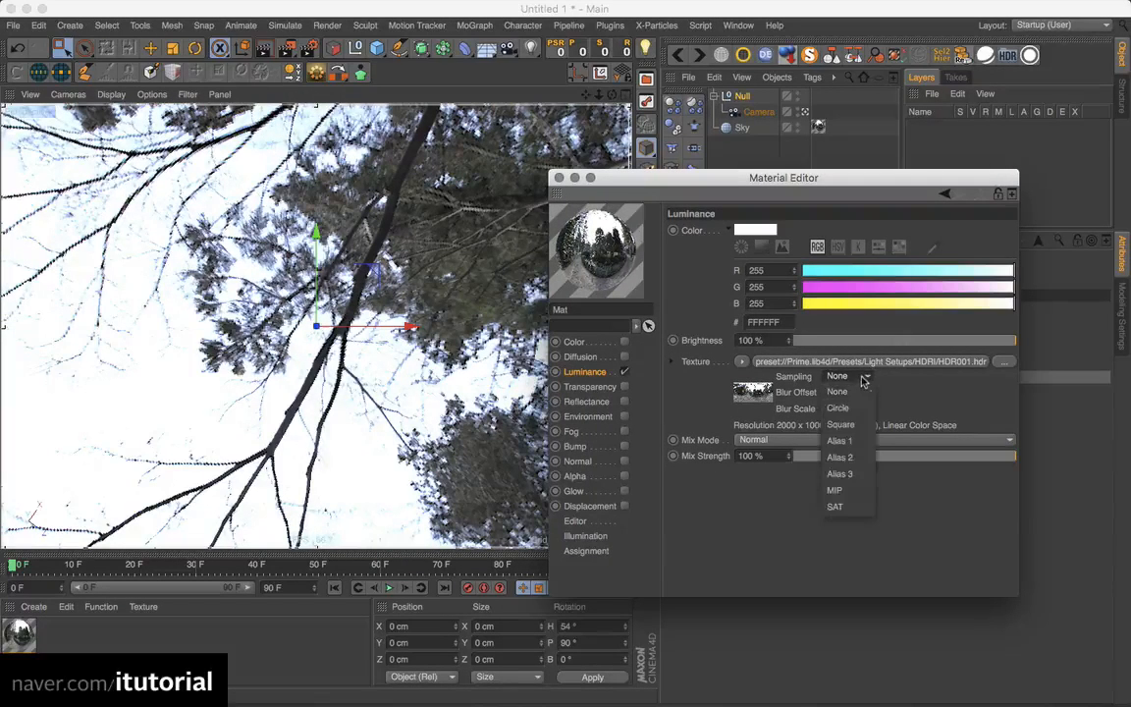
{"action": "left_click", "coordinate": [851, 491]}
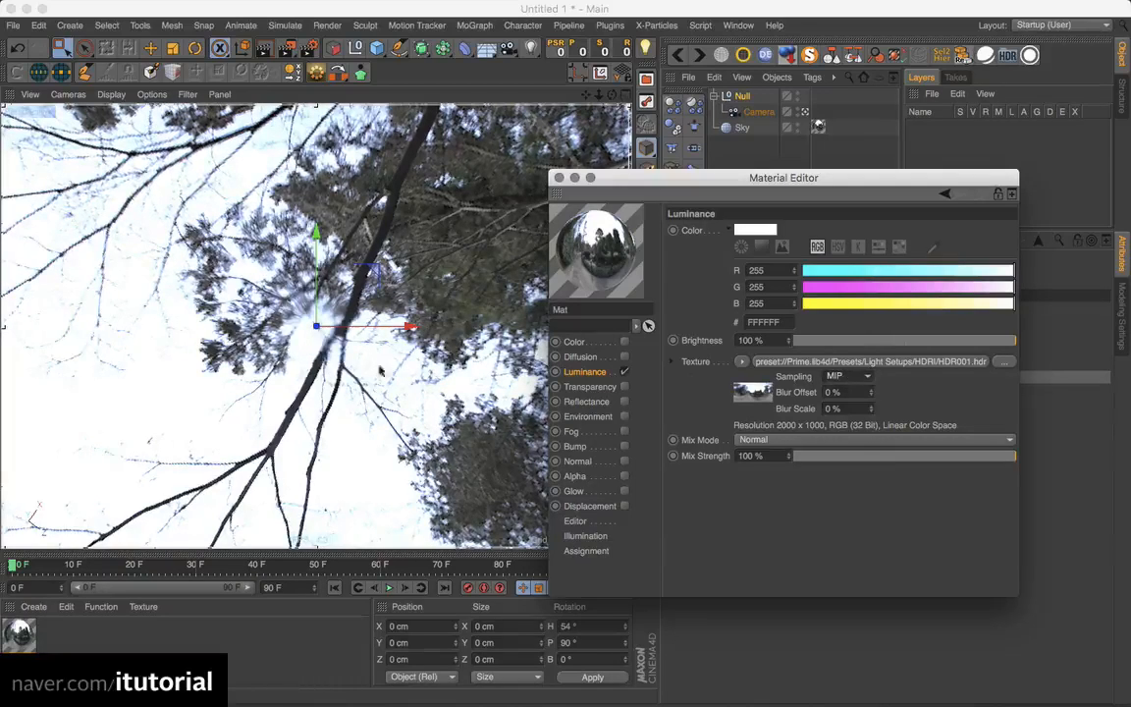
{"action": "left_click", "coordinate": [559, 178]}
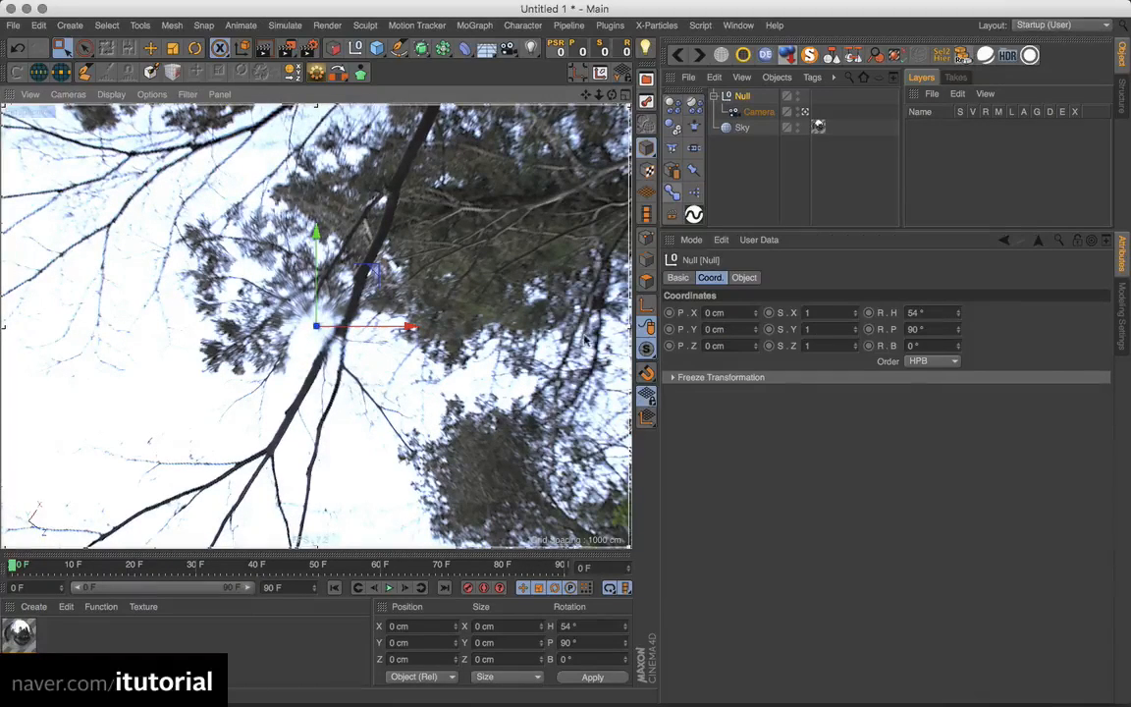
Reopen the sky material beside the Content Browser and search the presets for "hdri", including sub-folders
{"action": "double_click", "coordinate": [33, 630]}
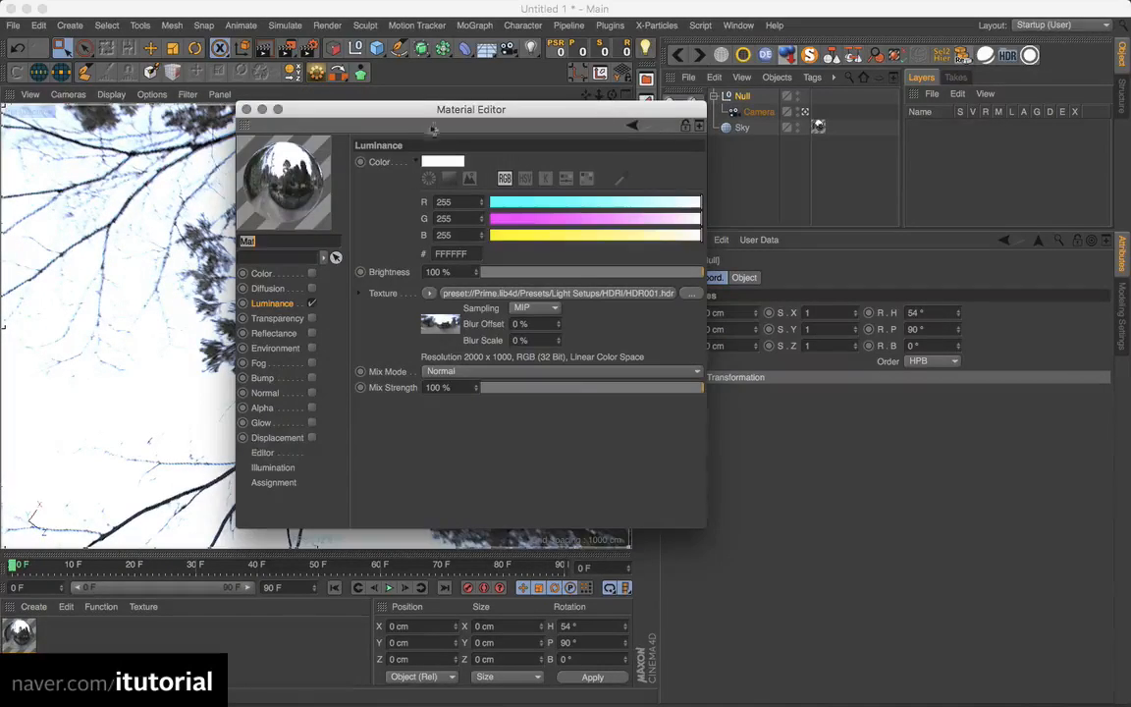
{"action": "left_click_drag", "start_coordinate": [462, 111], "coordinate": [259, 80]}
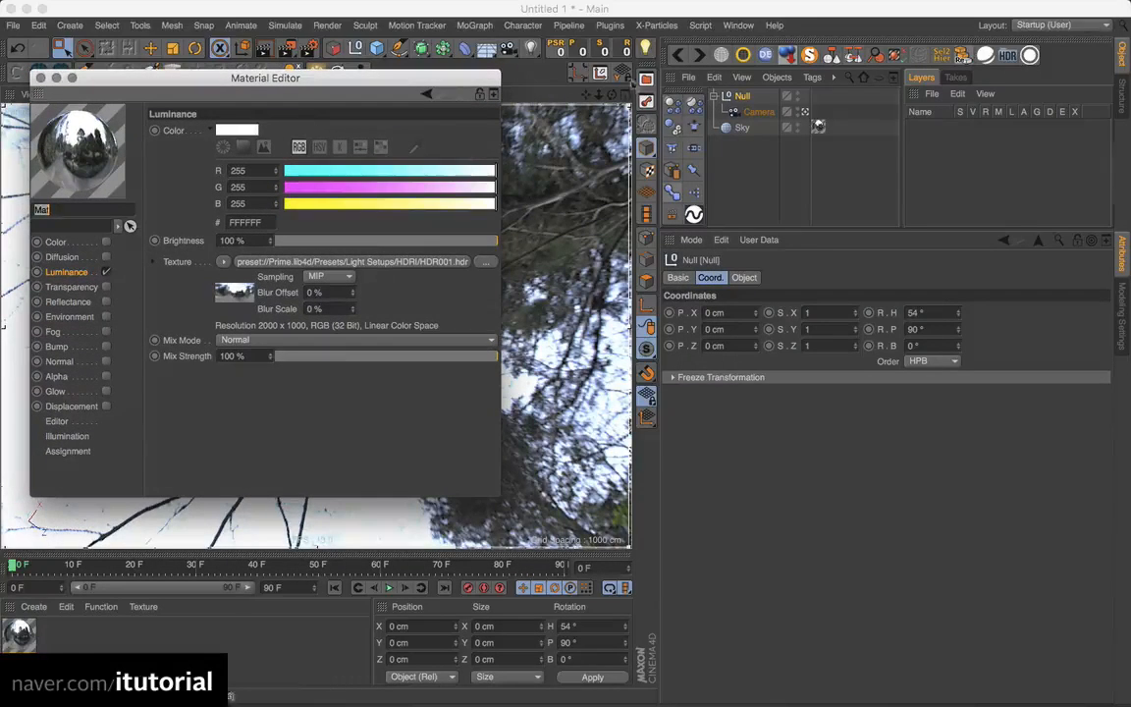
{"action": "left_click", "coordinate": [645, 82]}
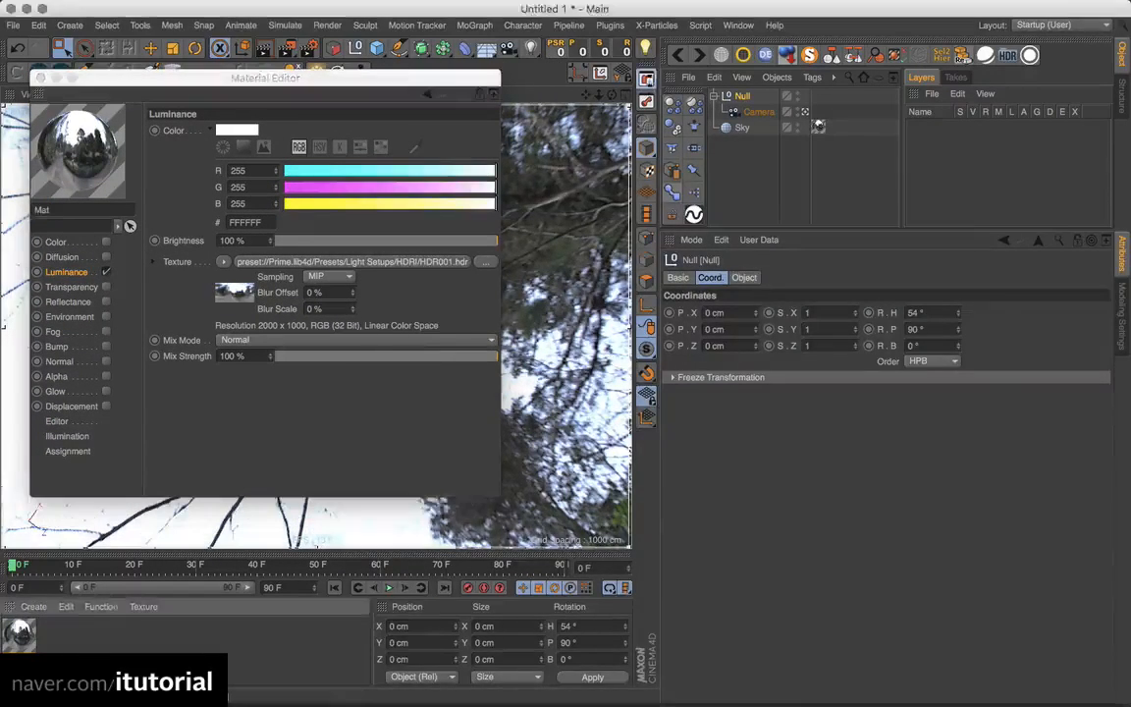
{"action": "left_click_drag", "start_coordinate": [875, 175], "coordinate": [867, 138]}
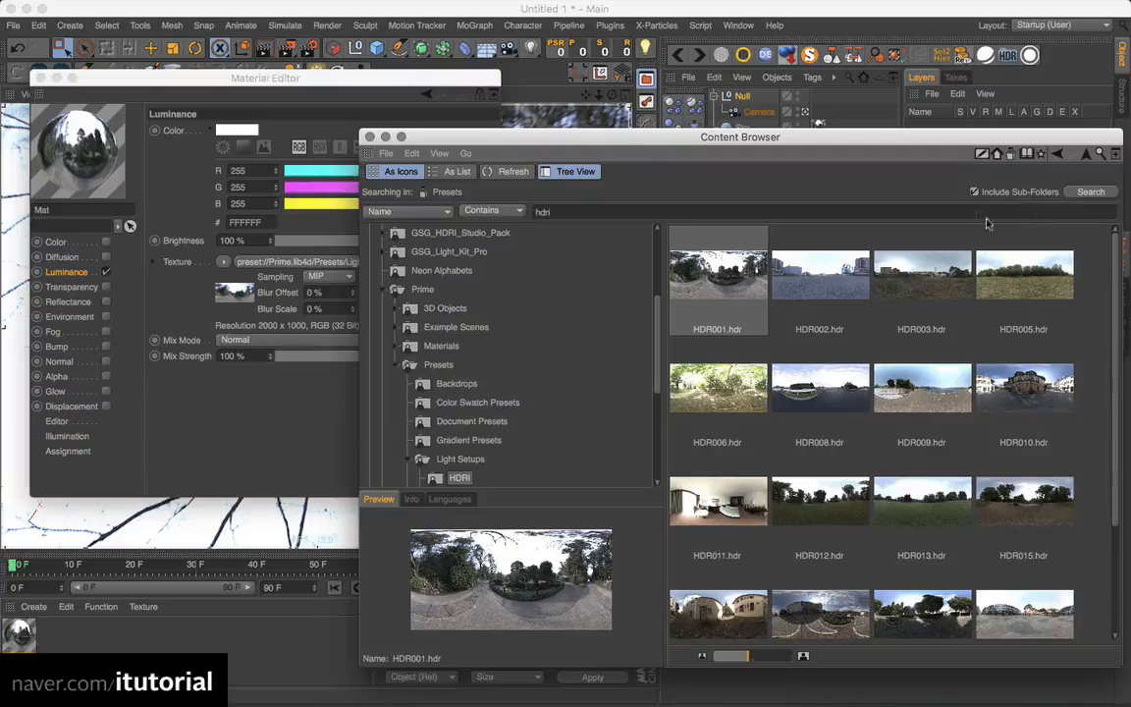
{"action": "left_click", "coordinate": [1090, 192]}
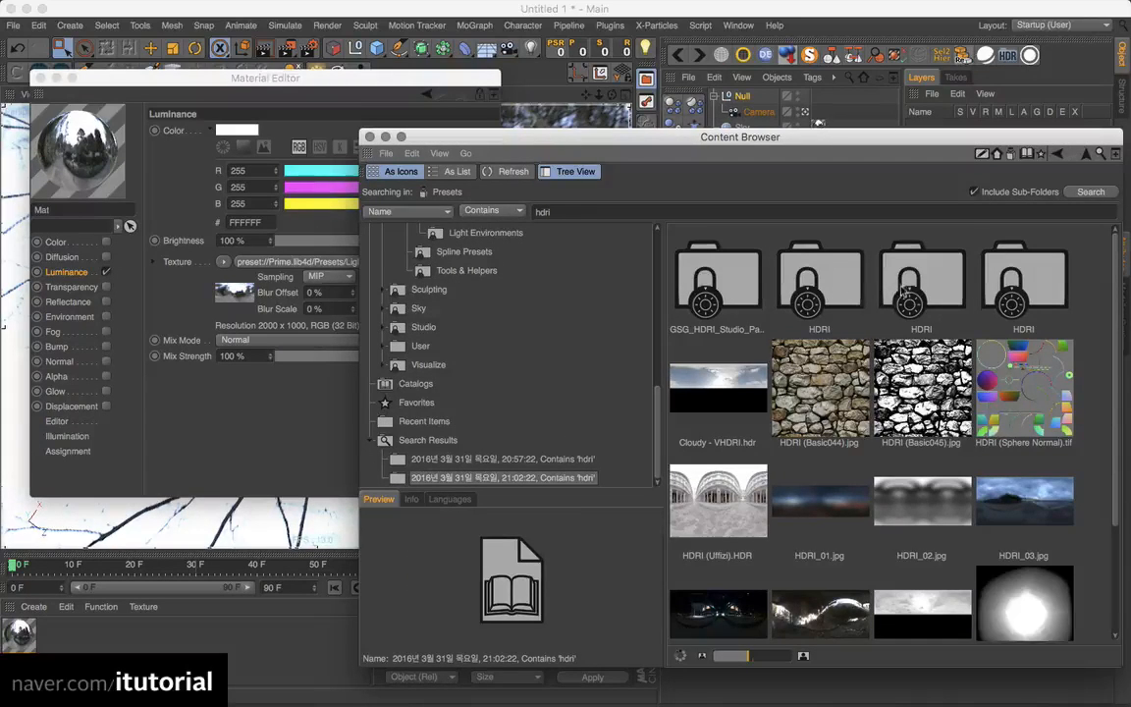
Open the HDRI folder of the Studio light setup presets and display Forest Road.hdr in the Picture Viewer
{"action": "double_click", "coordinate": [814, 263]}
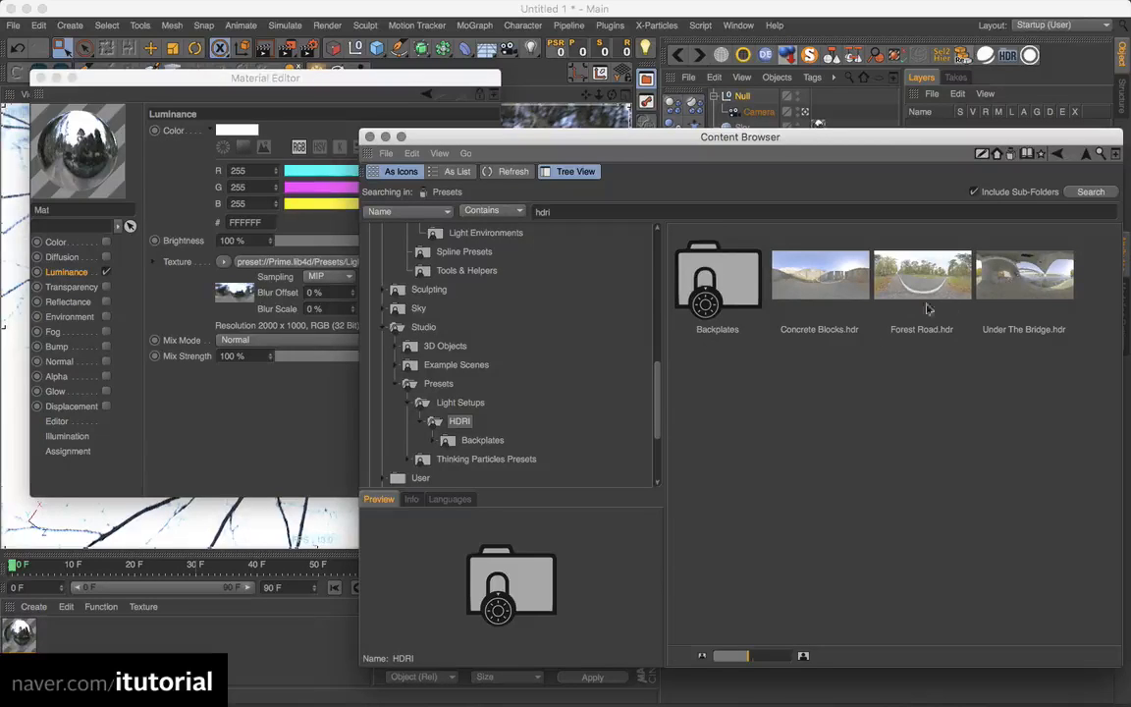
{"action": "left_click_drag", "start_coordinate": [781, 135], "coordinate": [819, 205]}
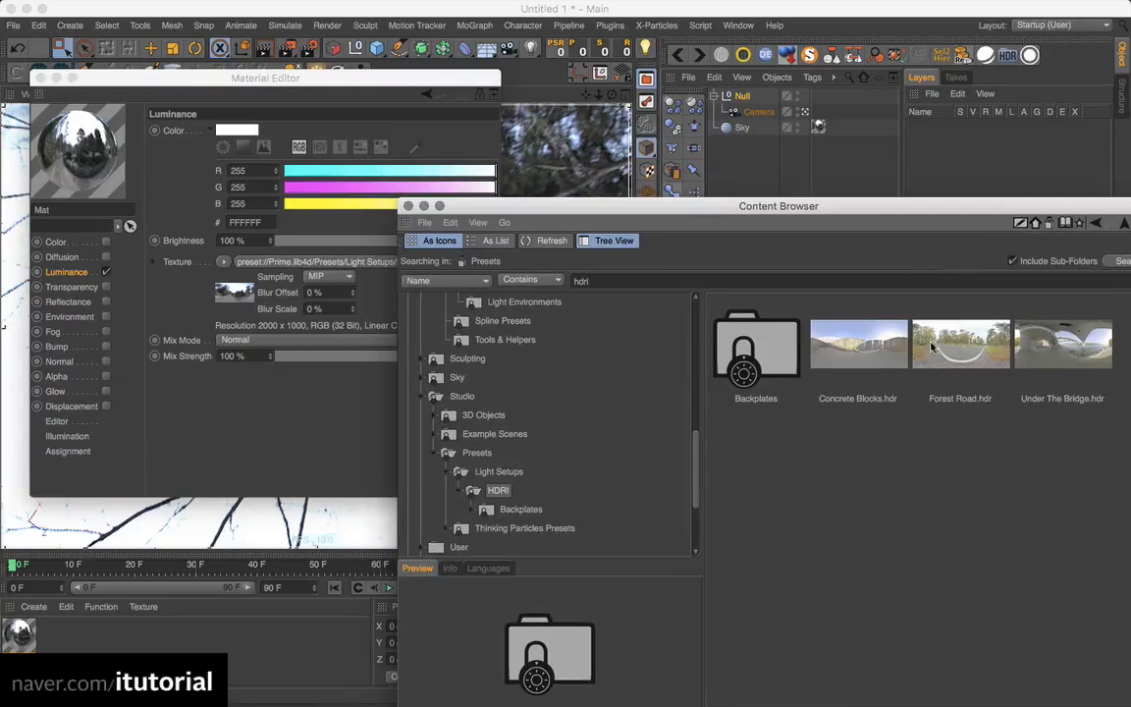
{"action": "left_click", "coordinate": [739, 24]}
{"action": "left_click", "coordinate": [770, 319]}
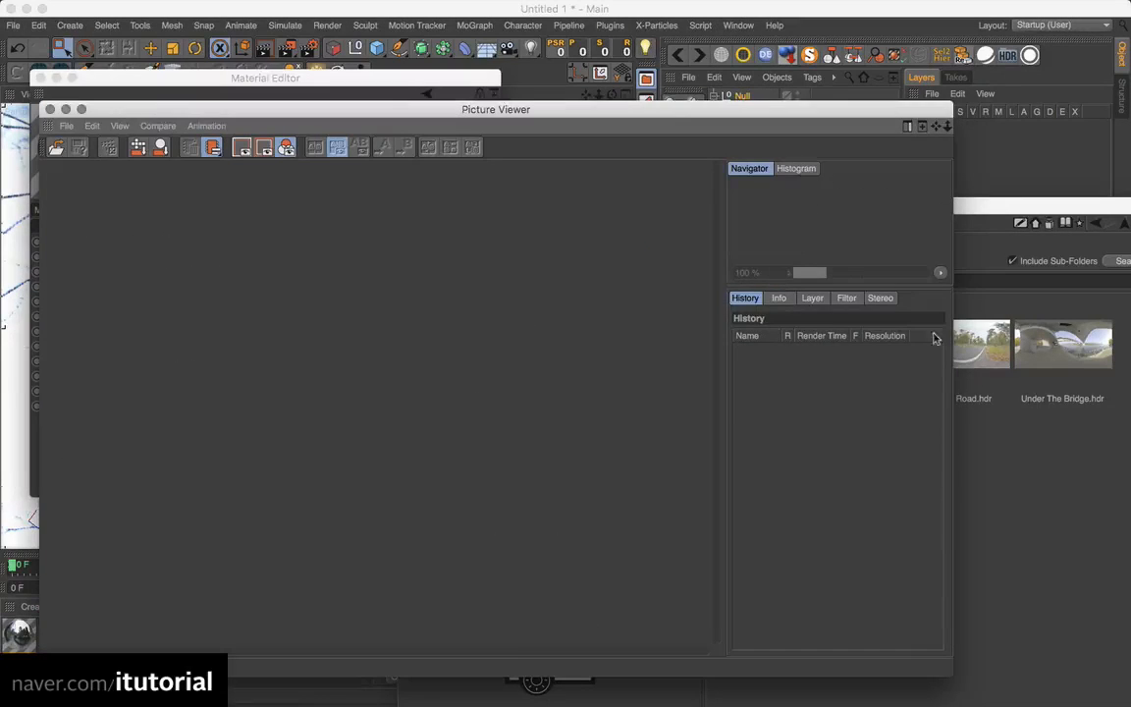
{"action": "left_click", "coordinate": [971, 338]}
{"action": "left_click", "coordinate": [972, 338]}
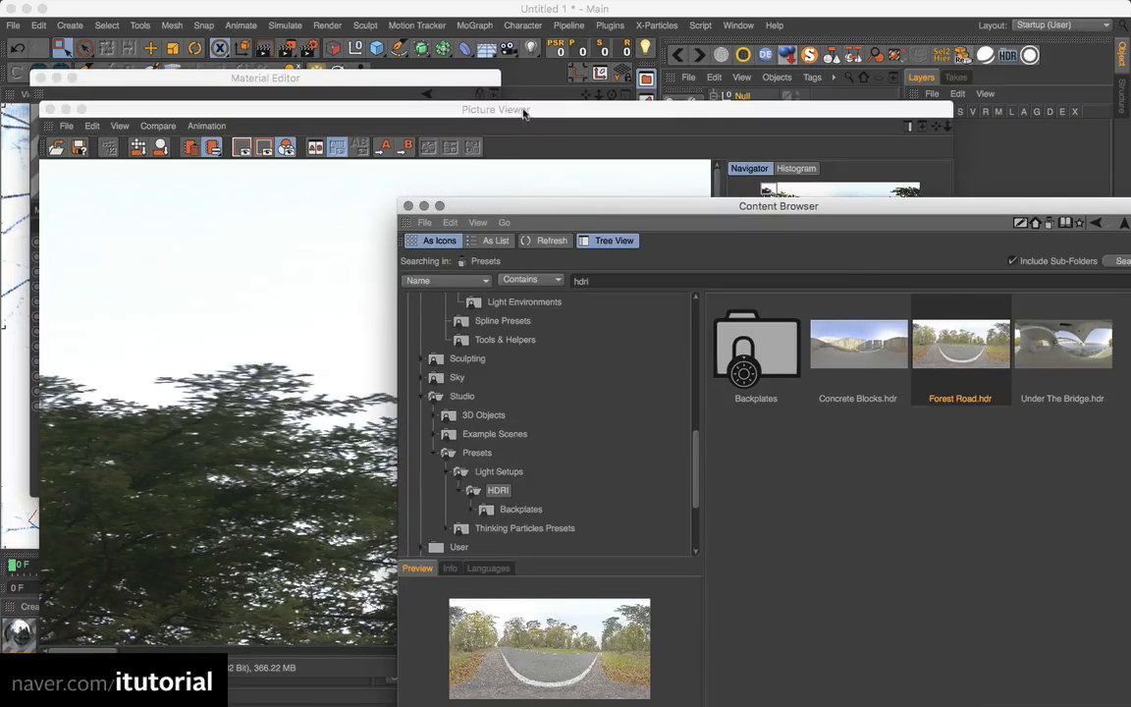
Examine Forest Road.hdr at full size in the Picture Viewer, including its pixel dimensions and foliage detail
{"action": "left_click_drag", "start_coordinate": [523, 113], "coordinate": [550, 88]}
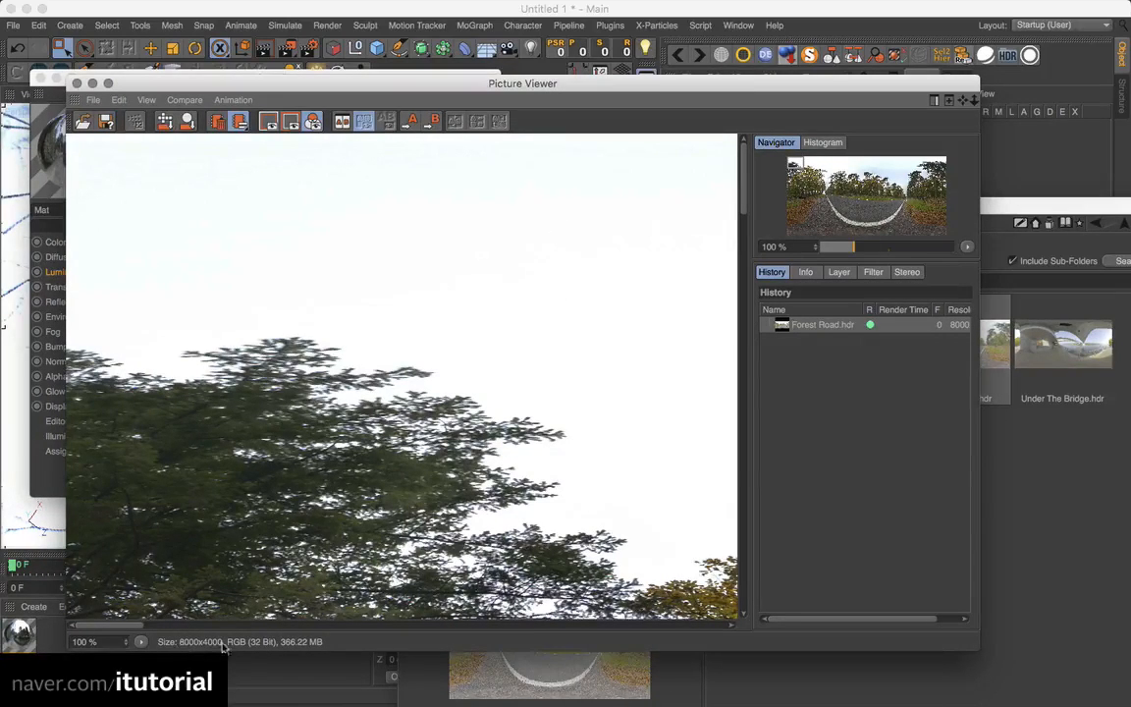
{"action": "scroll", "coordinate": [403, 373], "scroll_direction": "down", "scroll_amount": 5}
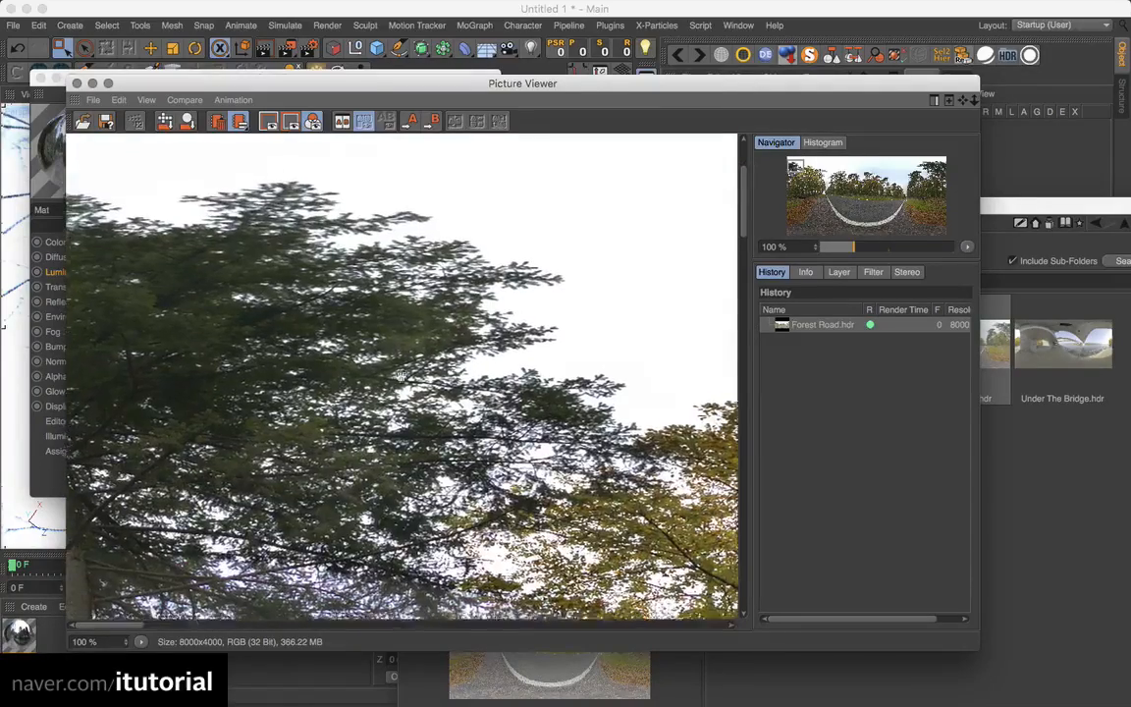
{"action": "scroll", "coordinate": [401, 375], "scroll_direction": "down", "scroll_amount": 4}
{"action": "left_click_drag", "start_coordinate": [181, 84], "coordinate": [211, 90]}
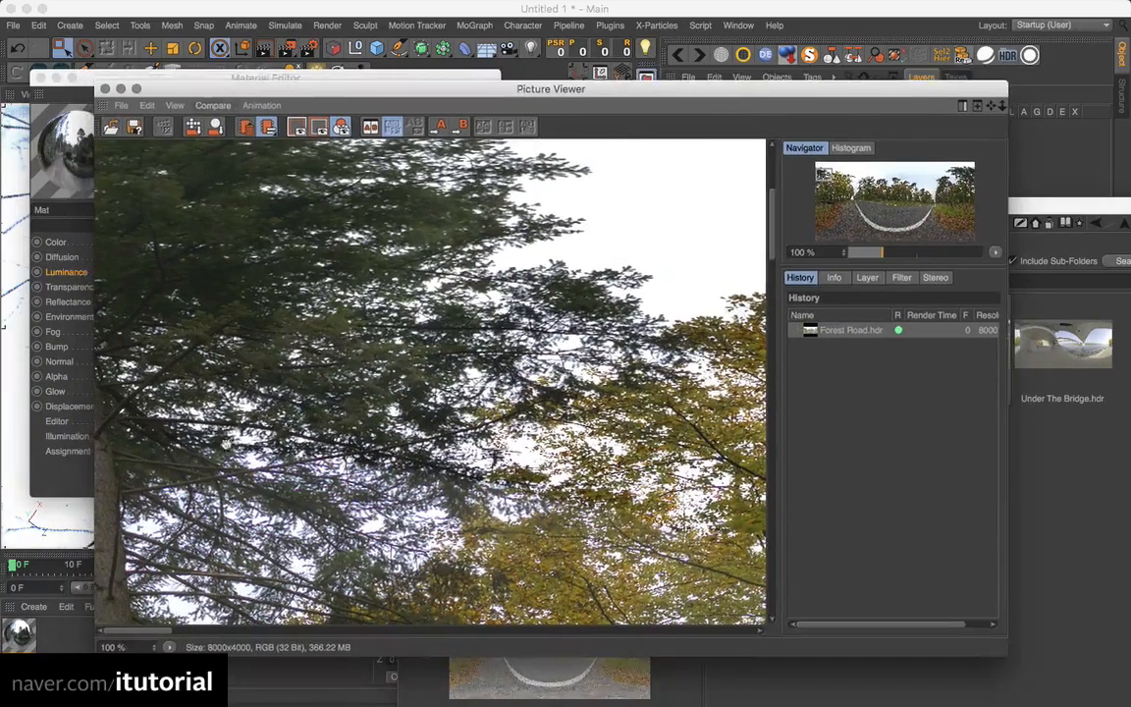
Replace the sky material's luminance texture with Forest Road.hdr and close the Picture Viewer, Content Browser and Material Editor
{"action": "left_click", "coordinate": [105, 88]}
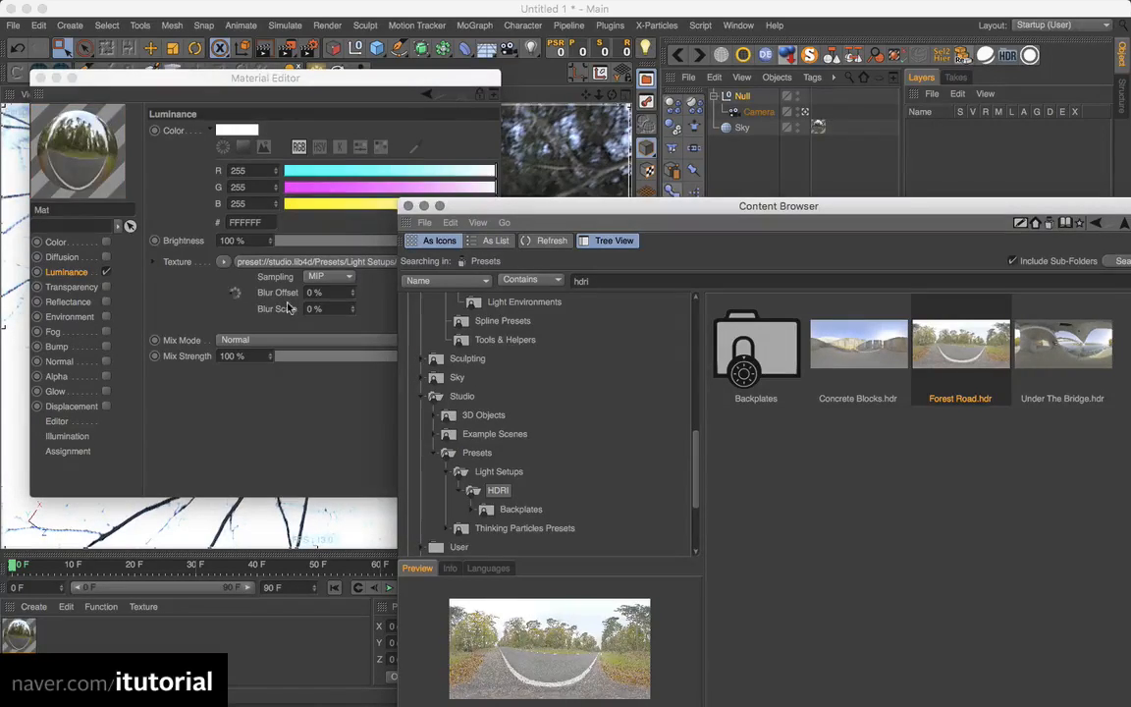
{"action": "left_click", "coordinate": [410, 207]}
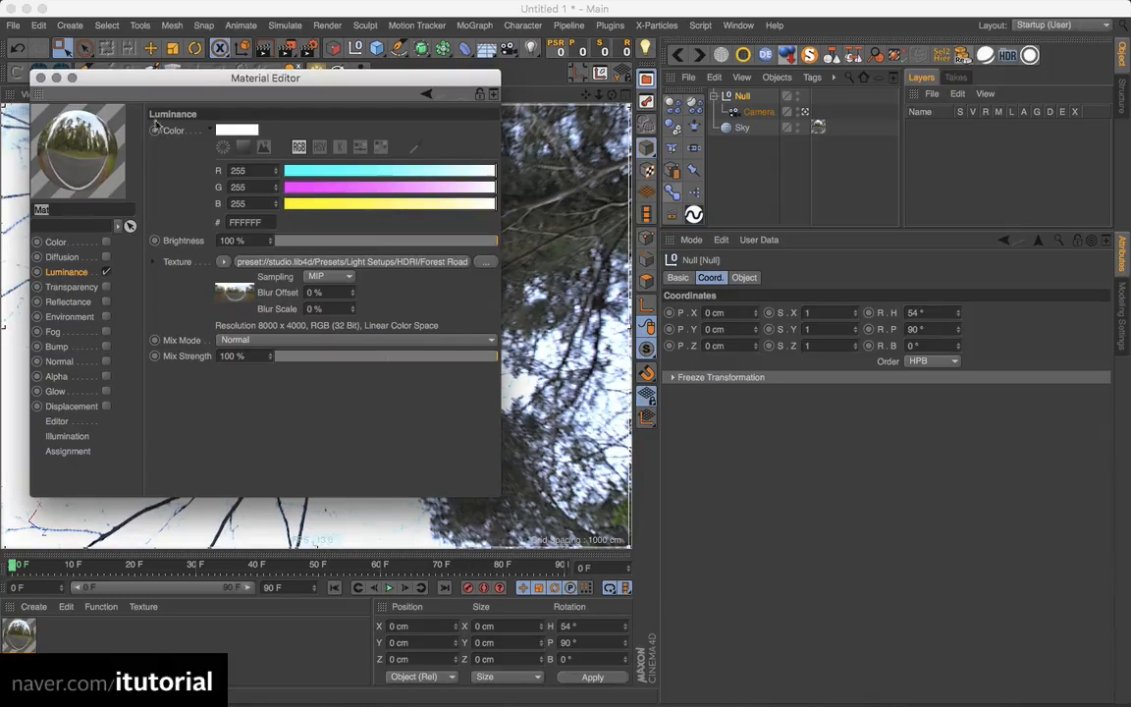
{"action": "left_click", "coordinate": [40, 78]}
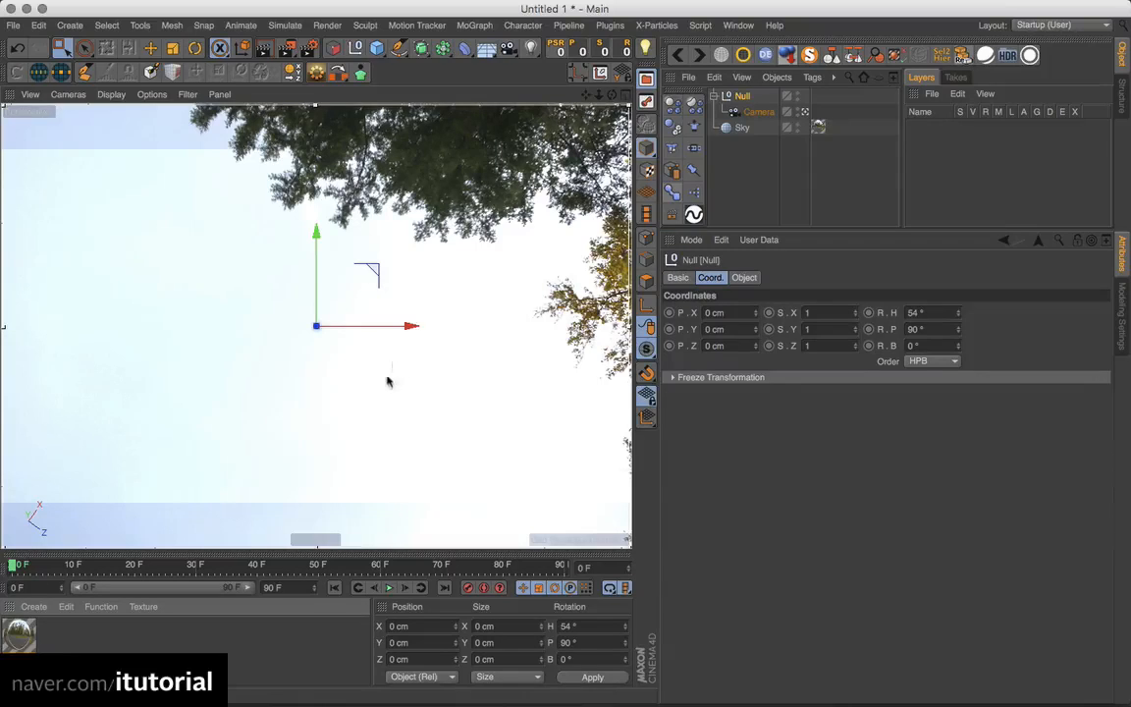
Set the Null's pitch rotation to 0° so the camera faces the horizon
{"action": "double_click", "coordinate": [928, 330]}
{"action": "type", "text": "0"}
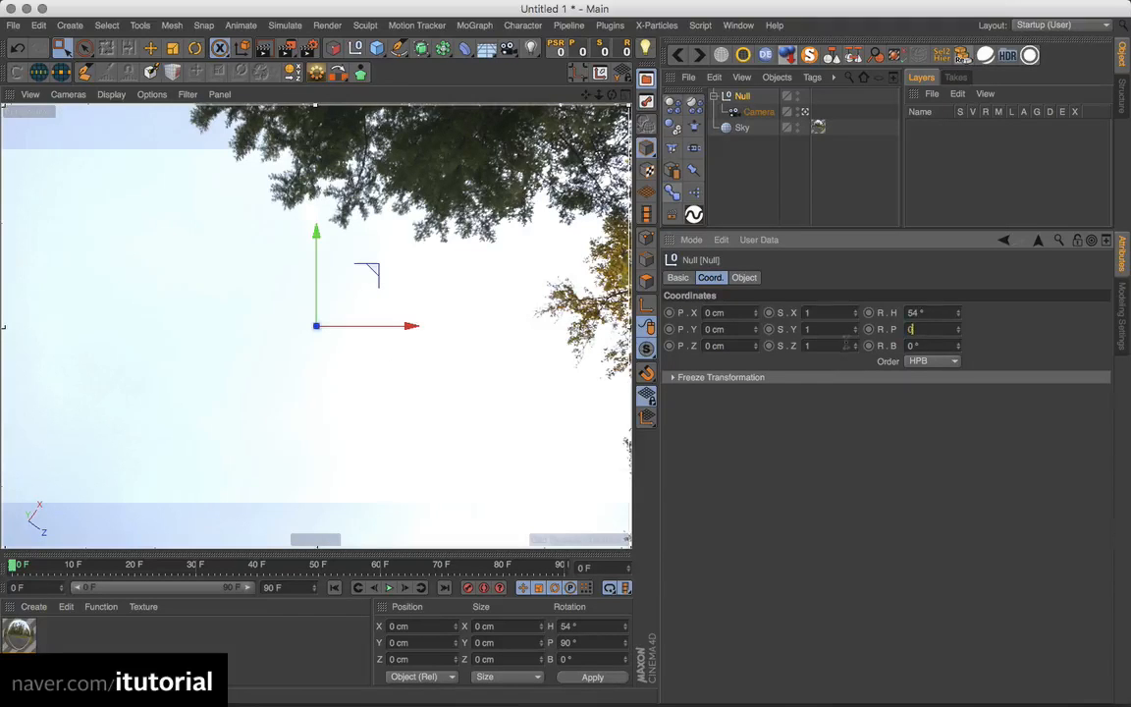
{"action": "key", "text": "Return"}
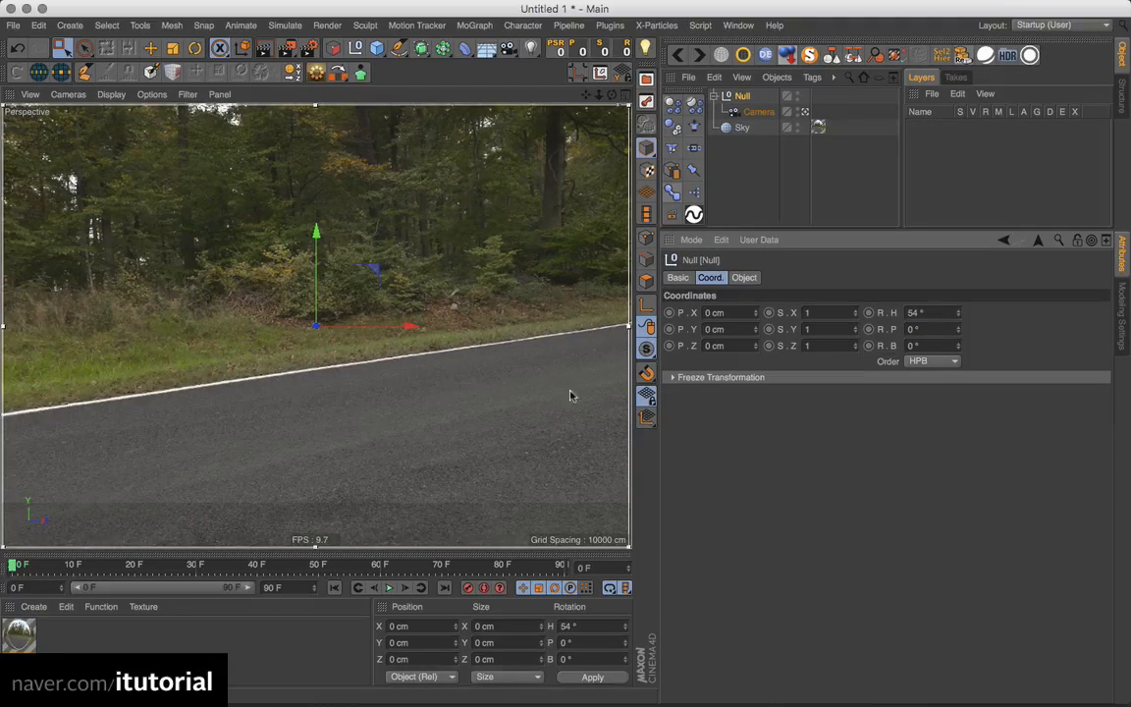
Reopen the sky material beside the road view and compare None with MIP Sampling, leaving Forest Road.hdr on MIP
{"action": "double_click", "coordinate": [19, 634]}
{"action": "left_click_drag", "start_coordinate": [516, 110], "coordinate": [802, 134]}
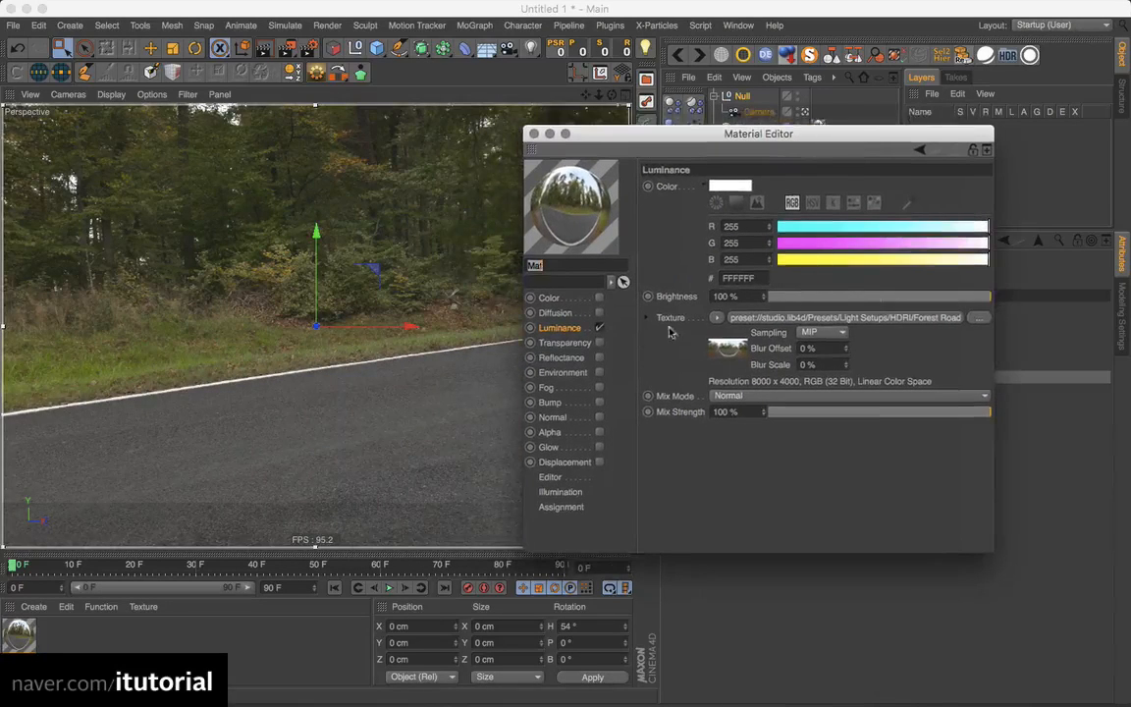
{"action": "left_click", "coordinate": [839, 338]}
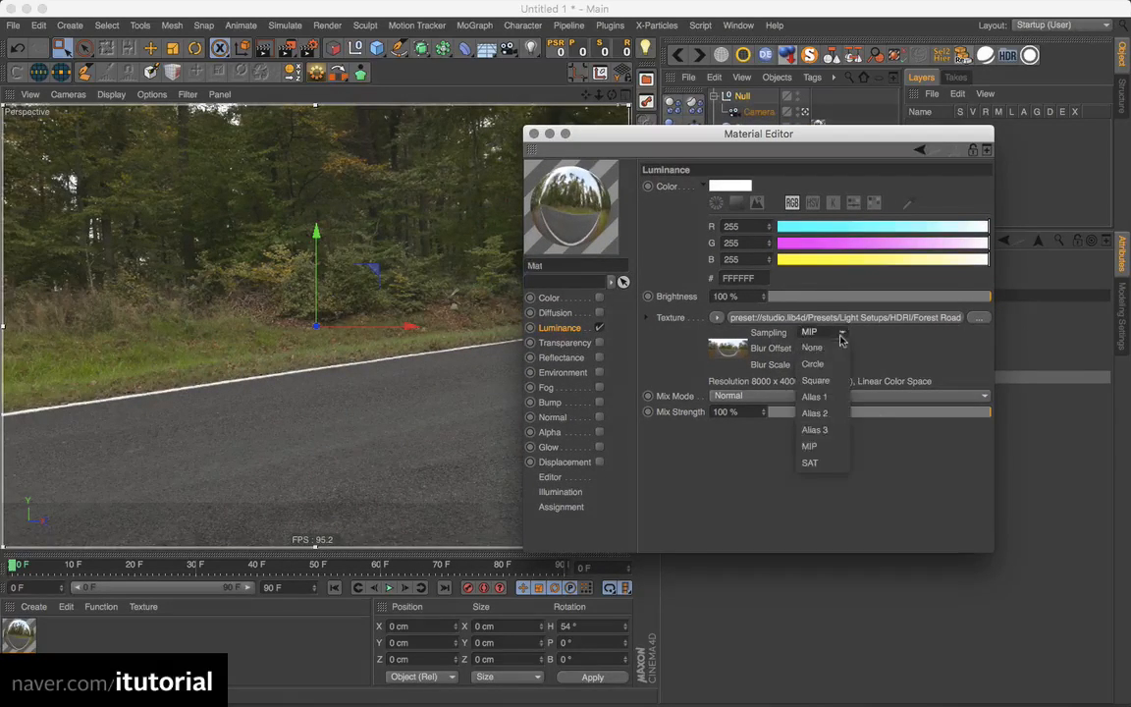
{"action": "left_click", "coordinate": [834, 350]}
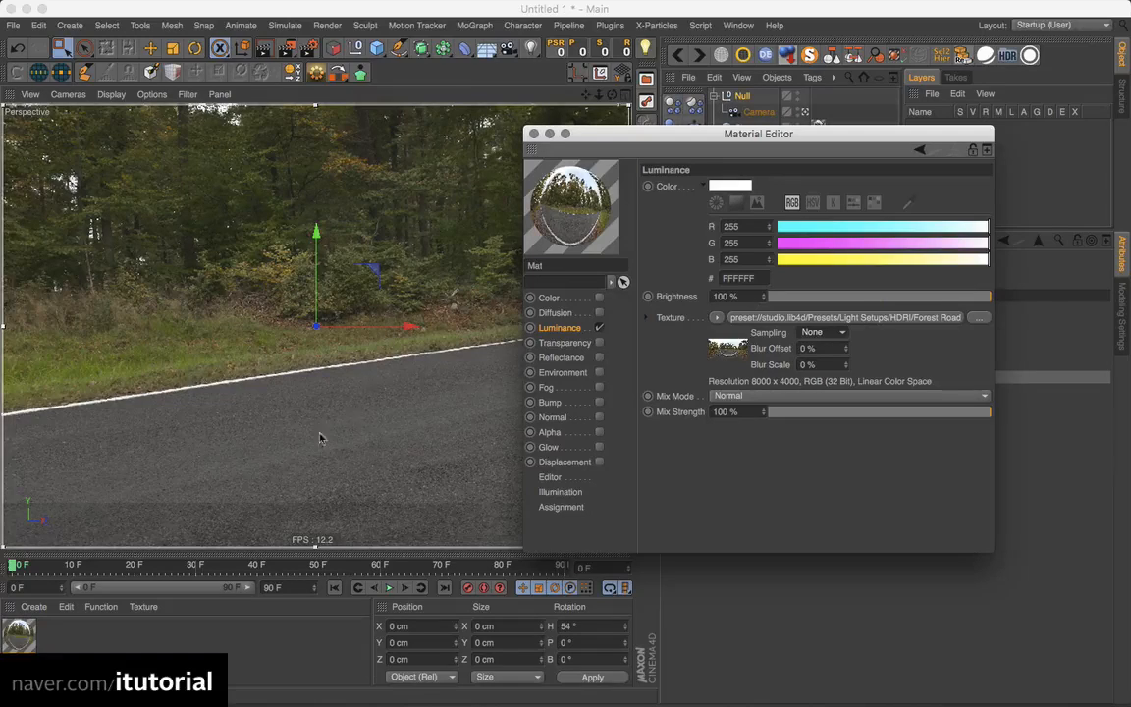
{"action": "left_click", "coordinate": [839, 335]}
{"action": "left_click", "coordinate": [825, 445]}
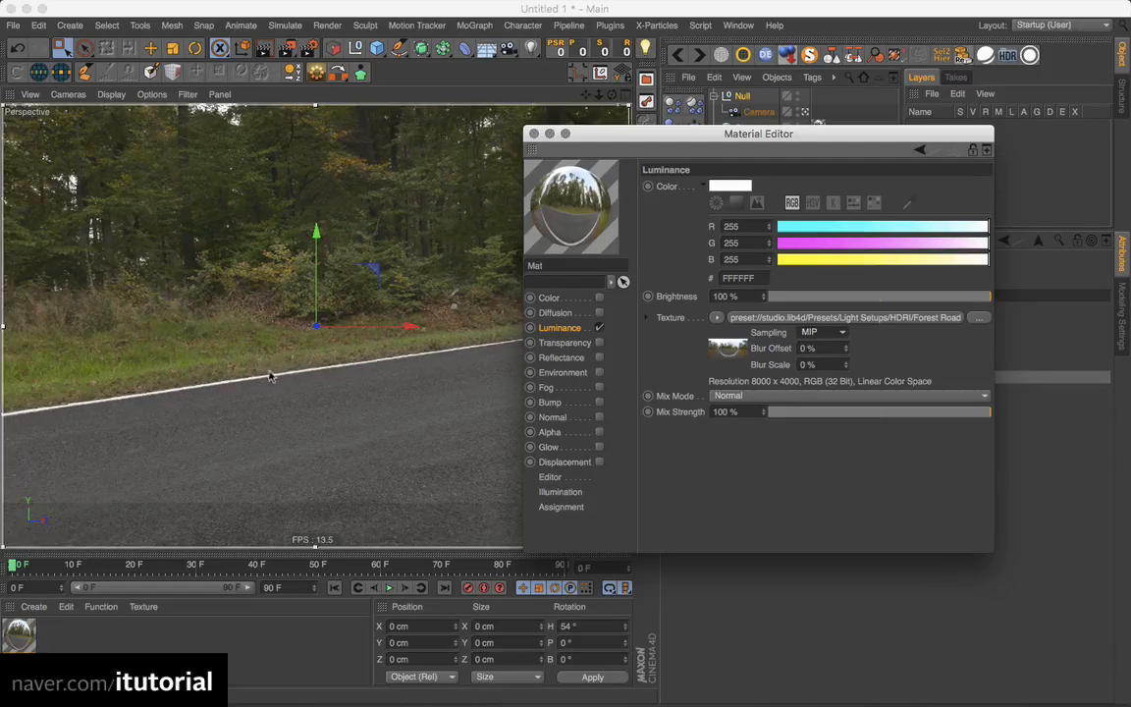
Switch Sampling to None, uncover the whole viewport to inspect the white road line, and restore MIP
{"action": "left_click", "coordinate": [842, 336]}
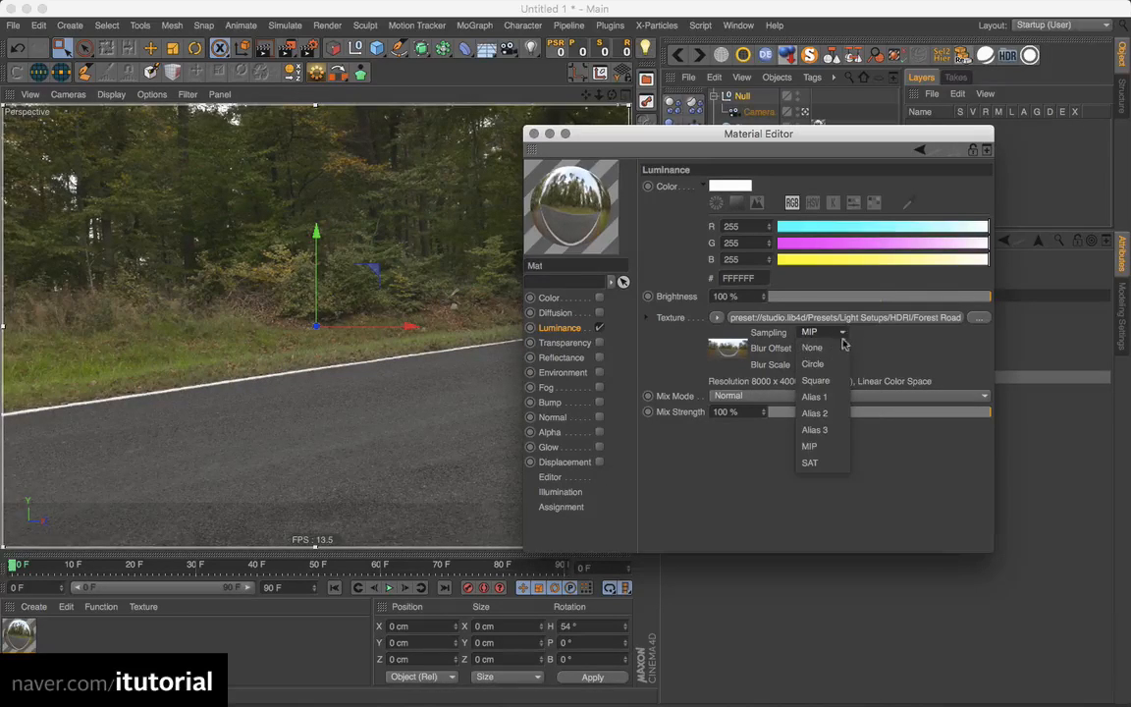
{"action": "left_click", "coordinate": [813, 348]}
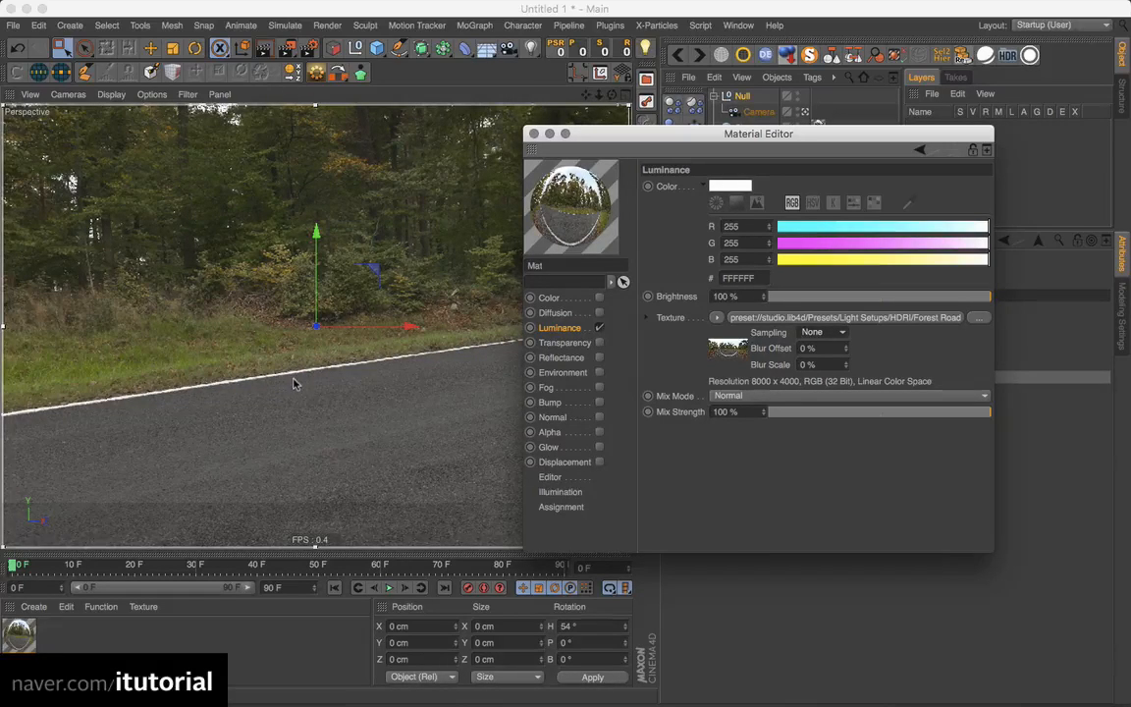
{"action": "left_click_drag", "start_coordinate": [699, 147], "coordinate": [811, 152]}
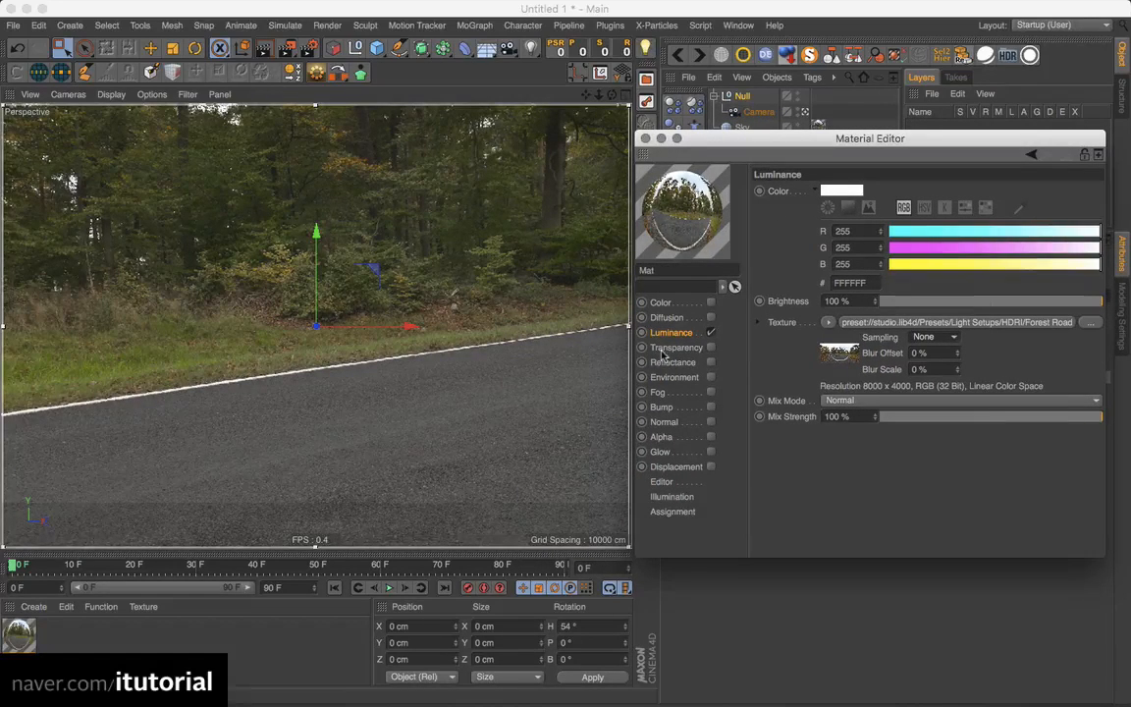
{"action": "left_click", "coordinate": [934, 337]}
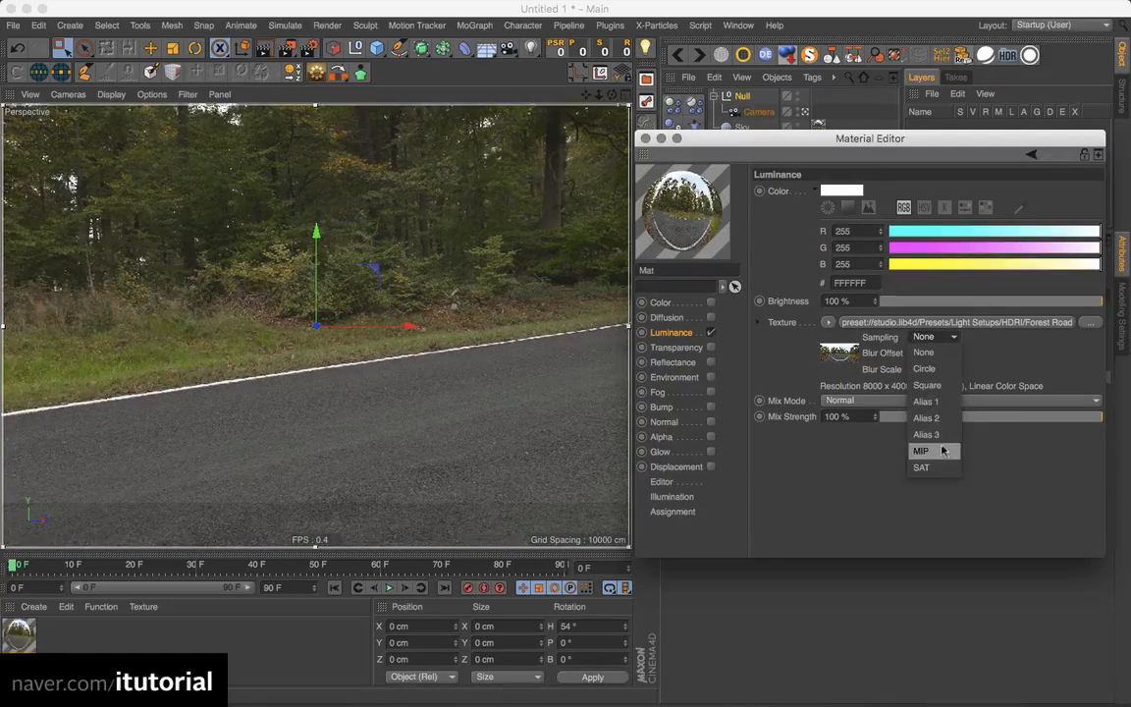
{"action": "left_click", "coordinate": [921, 448]}
Move the Material Editor off the Null's coordinates and set the Null's pitch rotation to -90°
{"action": "left_click_drag", "start_coordinate": [843, 140], "coordinate": [695, 235]}
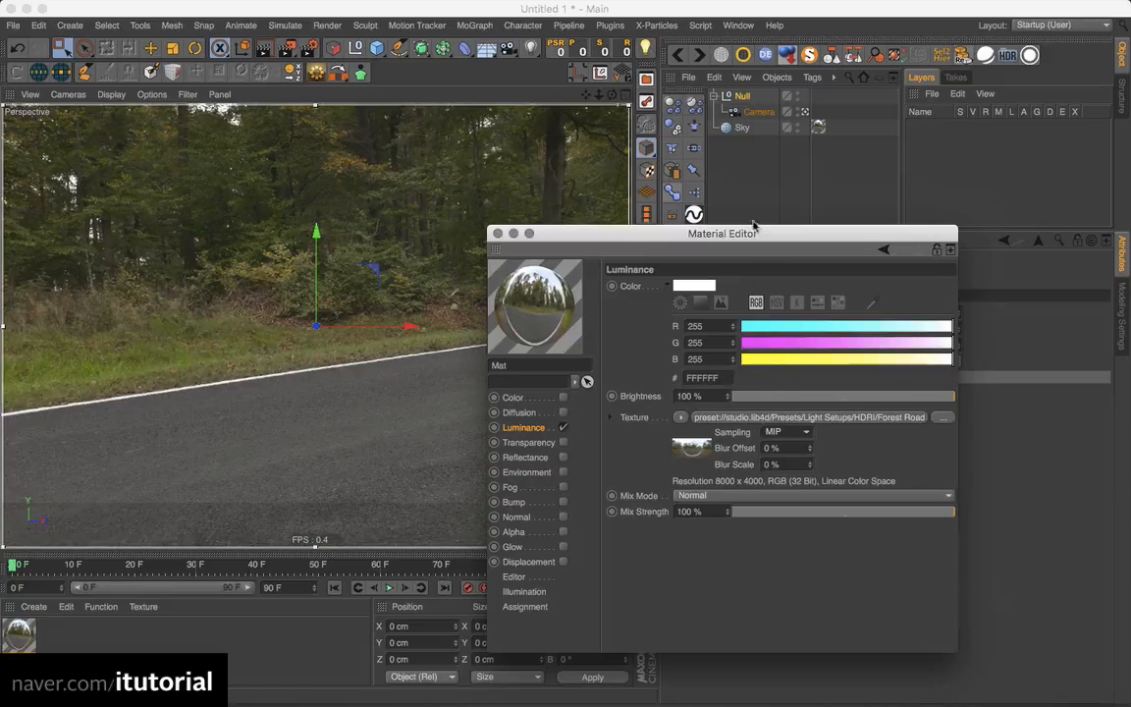
{"action": "left_click_drag", "start_coordinate": [693, 234], "coordinate": [674, 247]}
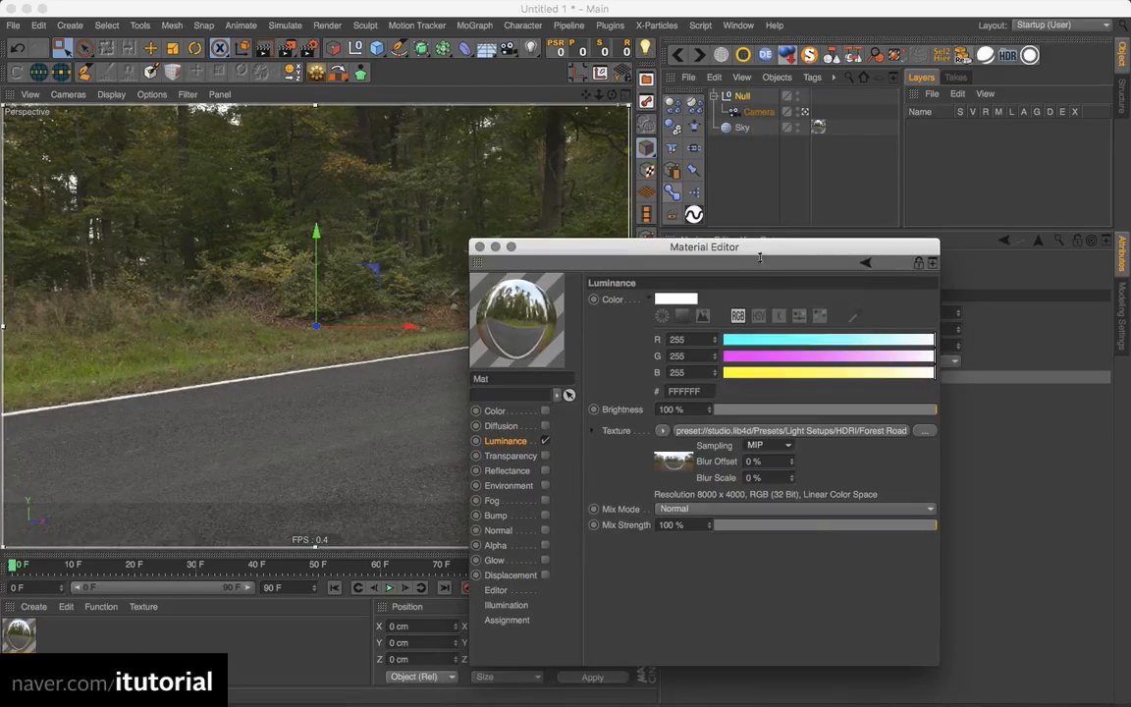
{"action": "left_click_drag", "start_coordinate": [760, 257], "coordinate": [381, 389]}
{"action": "left_click", "coordinate": [754, 111]}
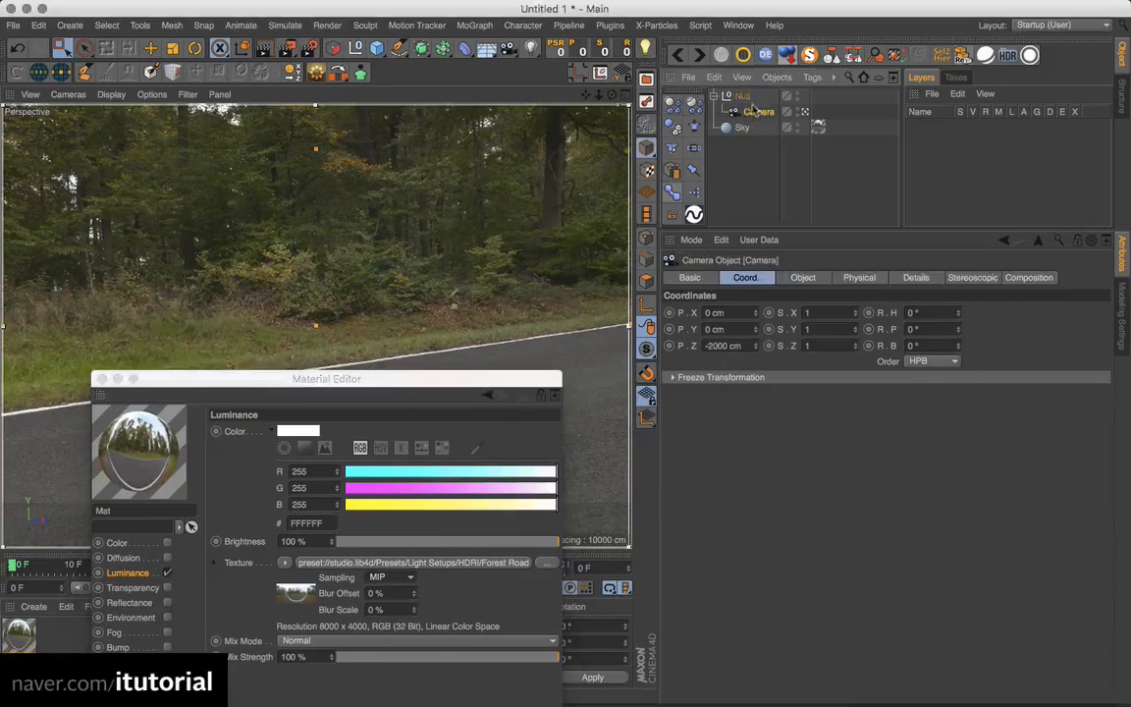
{"action": "left_click", "coordinate": [744, 97]}
{"action": "left_click_drag", "start_coordinate": [936, 331], "coordinate": [821, 346]}
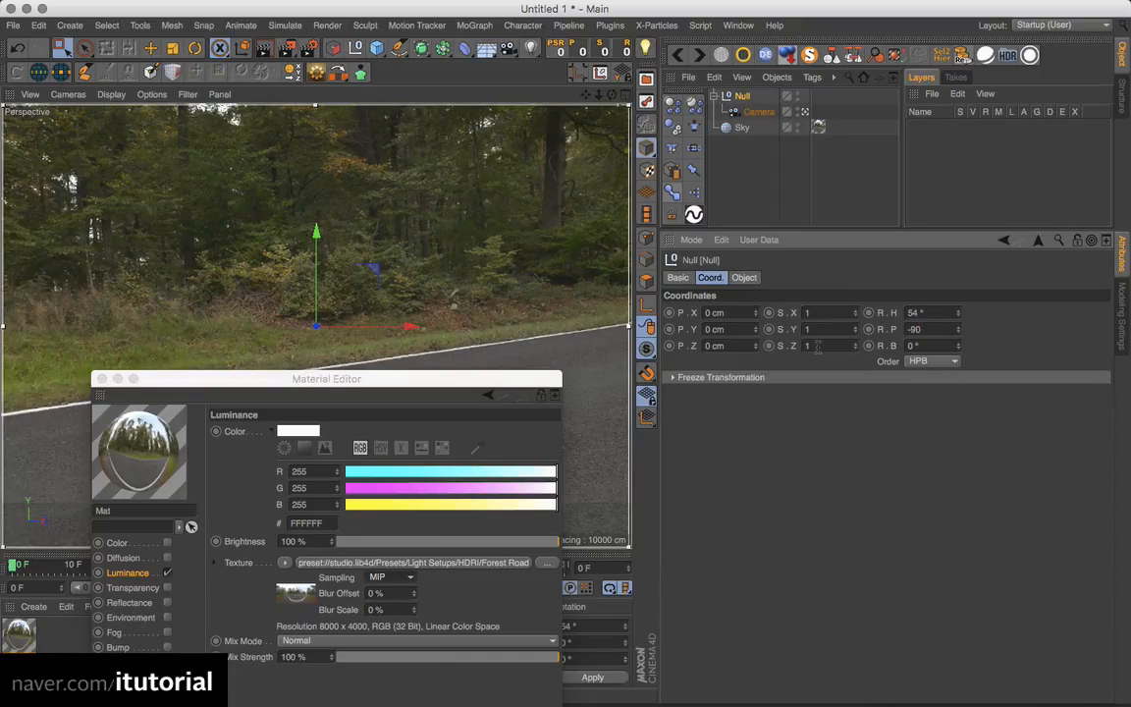
{"action": "left_click", "coordinate": [818, 347]}
Compare MIP with None Sampling at the sky's lower pole, leaving Forest Road.hdr on None, and close the Material Editor
{"action": "left_click_drag", "start_coordinate": [368, 383], "coordinate": [851, 250]}
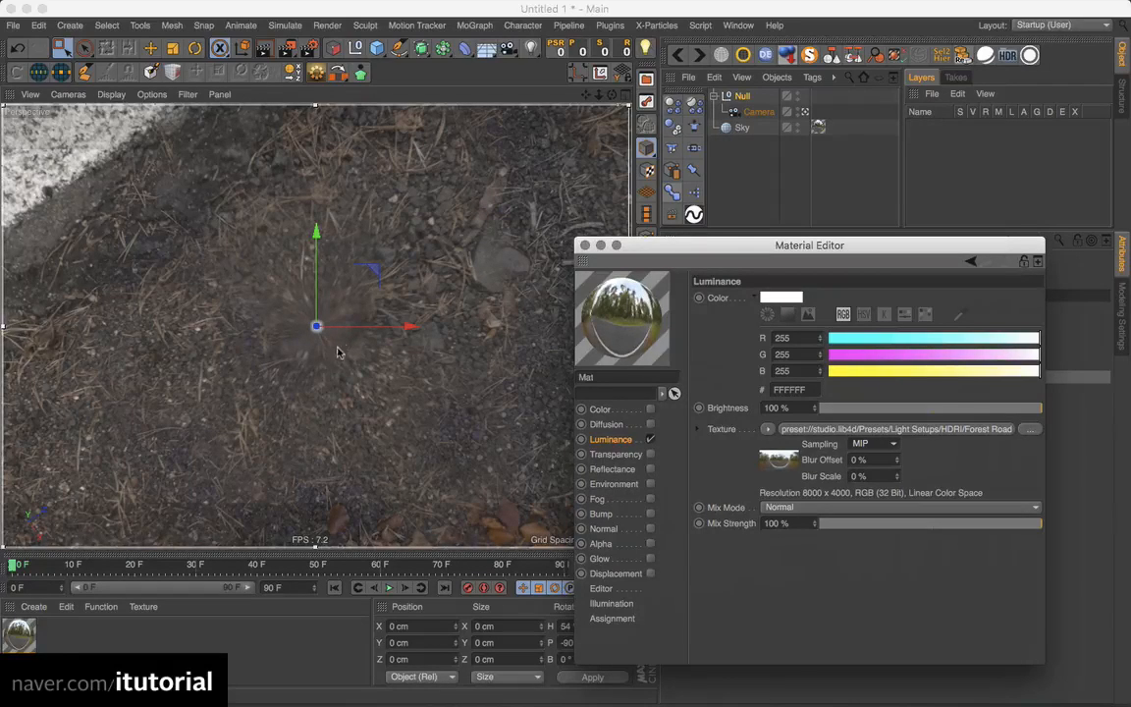
{"action": "left_click", "coordinate": [884, 444]}
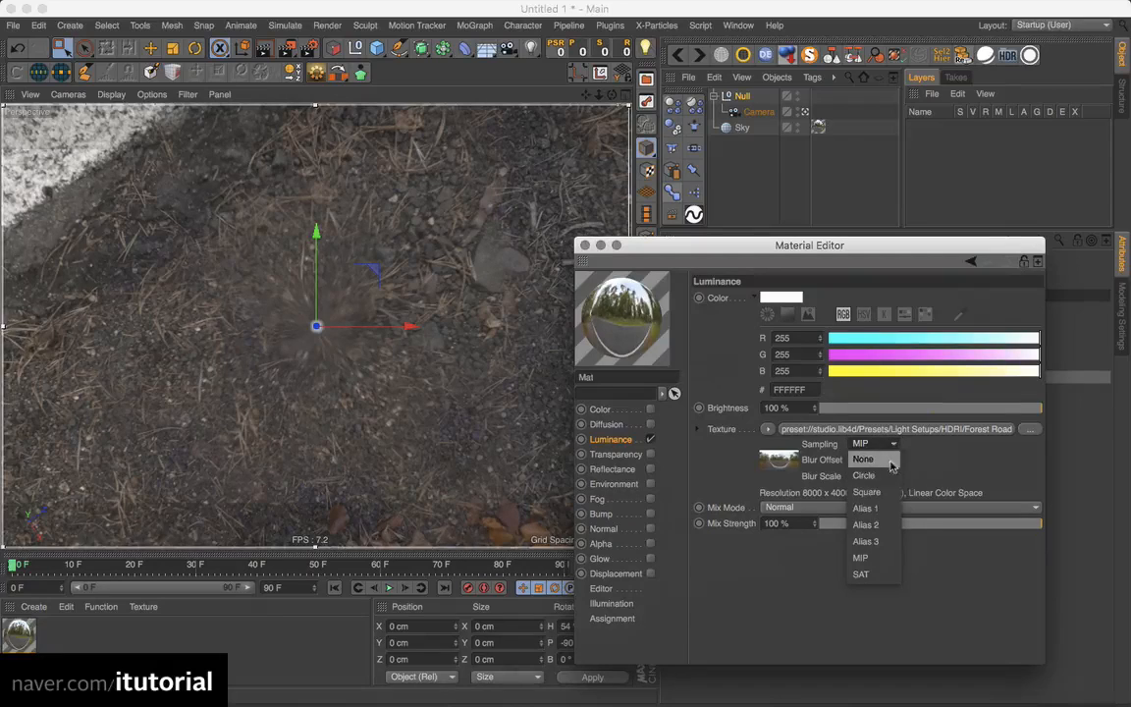
{"action": "left_click", "coordinate": [864, 460]}
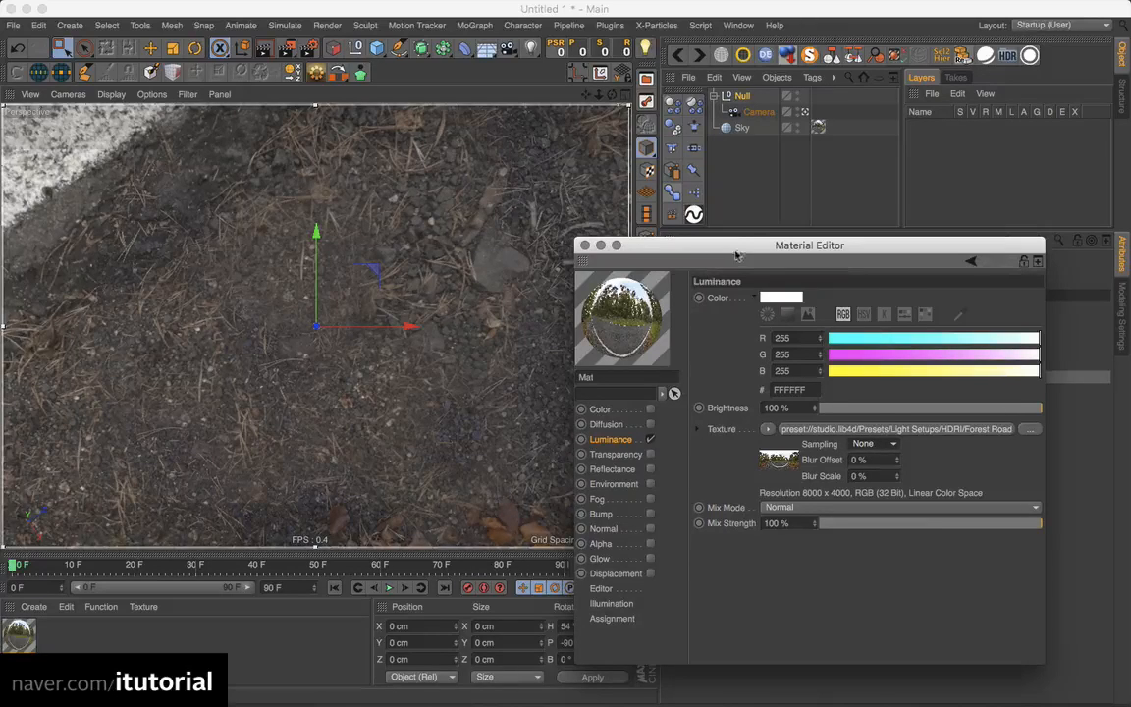
{"action": "left_click_drag", "start_coordinate": [728, 251], "coordinate": [620, 269]}
{"action": "left_click", "coordinate": [475, 264]}
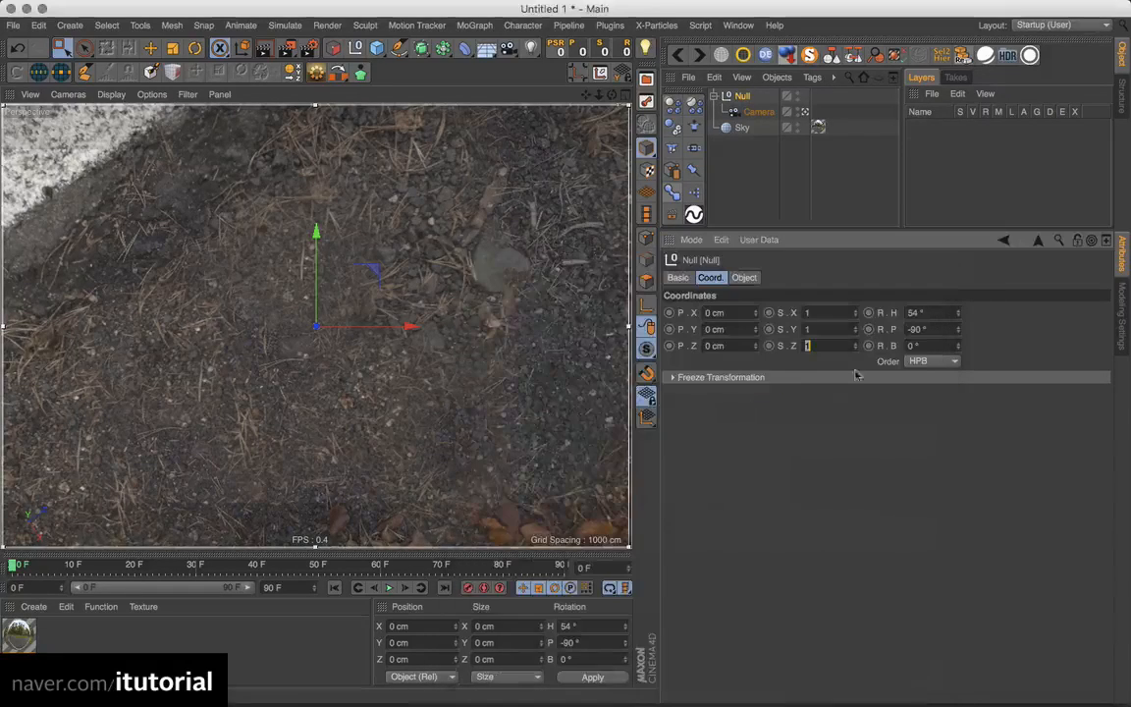
Return the Null's pitch rotation to 0° to show the road view again
{"action": "double_click", "coordinate": [919, 330]}
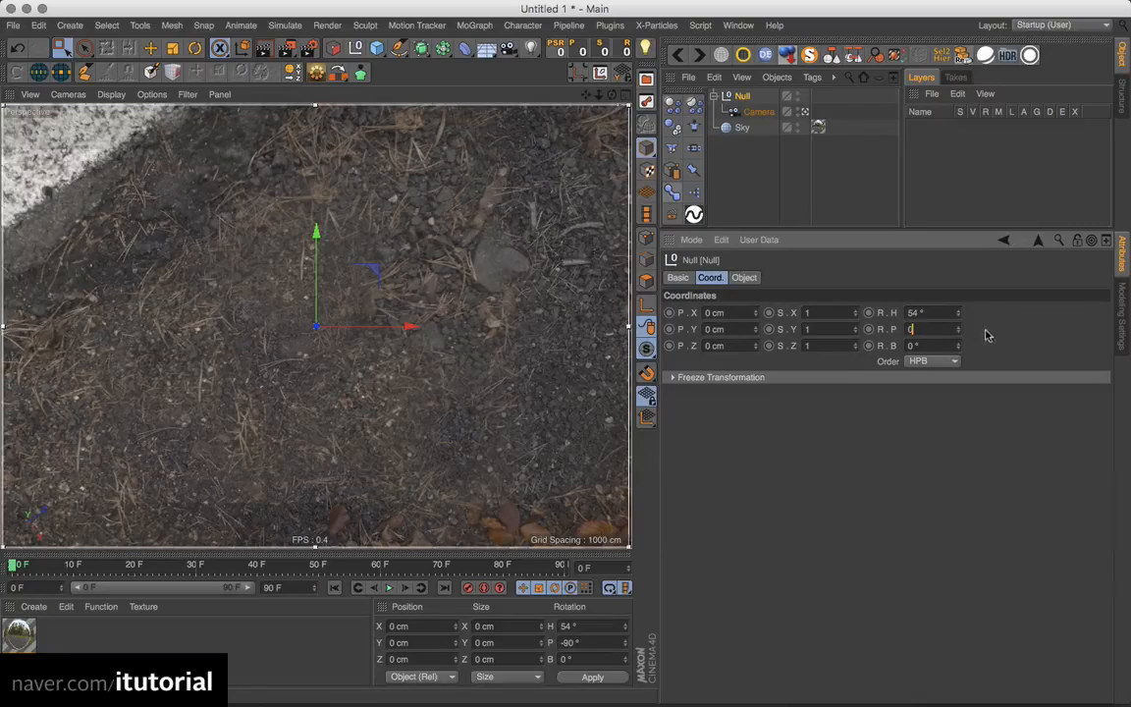
{"action": "type", "text": "0"}
{"action": "key", "text": "Return"}
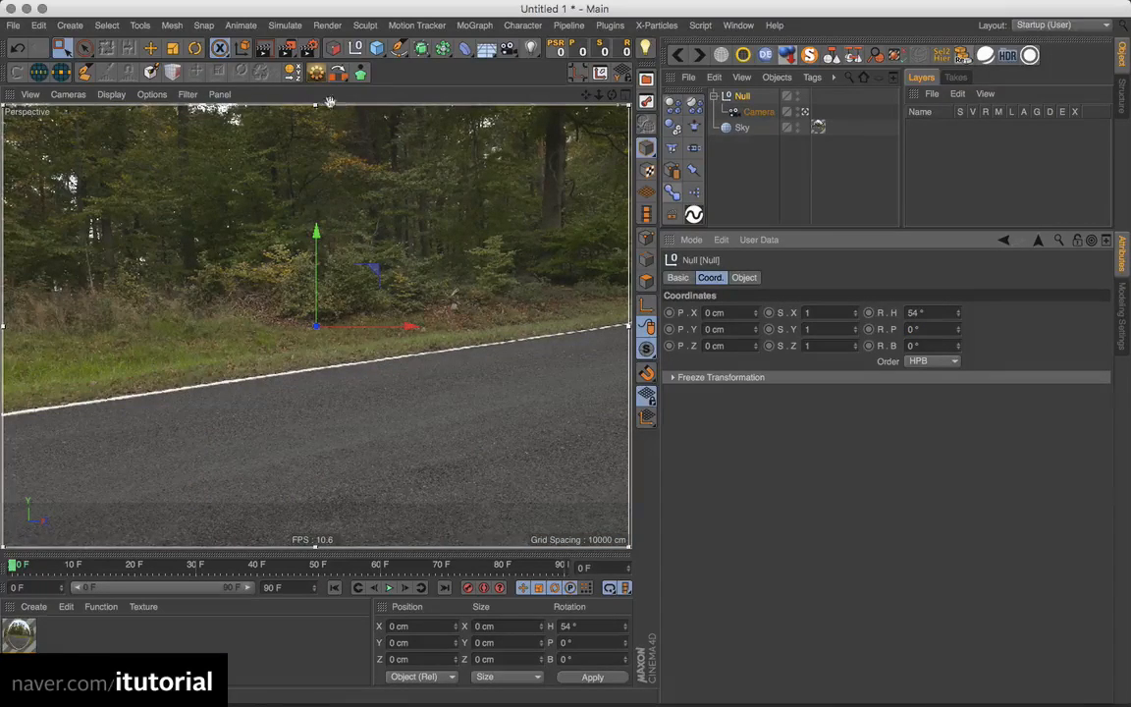
Set the render anti-aliasing to Best with a Min Level of 2x2, and shift the Render Settings window to check the road line behind it
{"action": "left_click", "coordinate": [284, 49]}
{"action": "left_click_drag", "start_coordinate": [563, 145], "coordinate": [546, 126]}
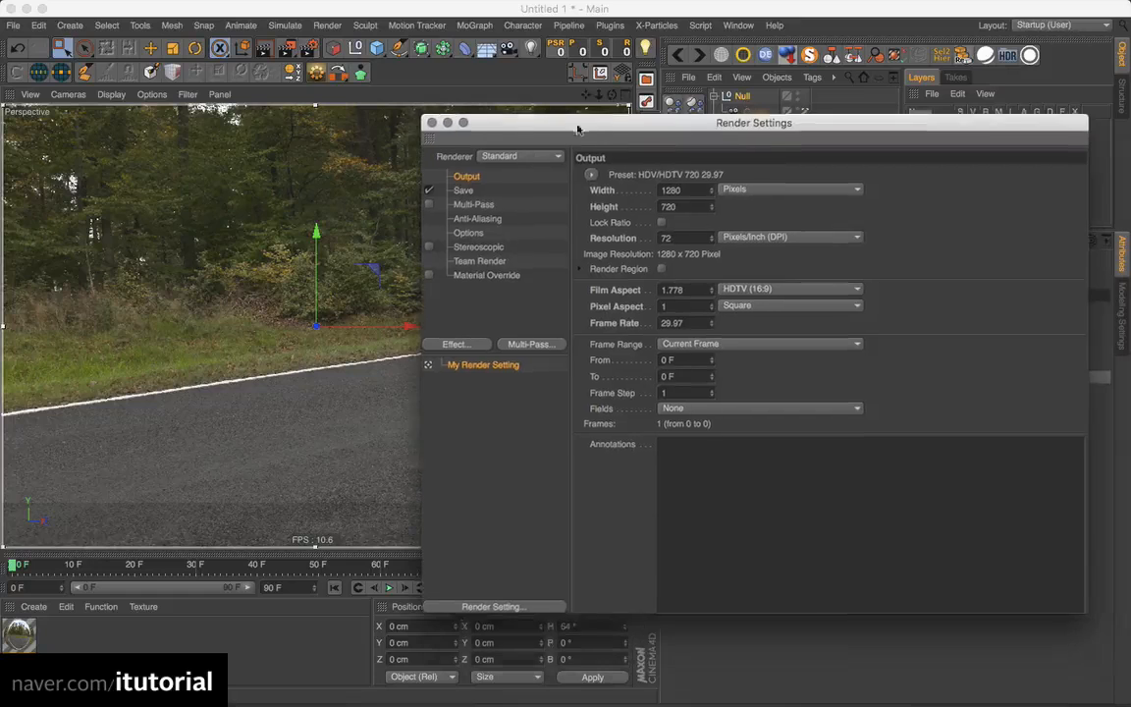
{"action": "left_click", "coordinate": [477, 220]}
{"action": "left_click", "coordinate": [756, 176]}
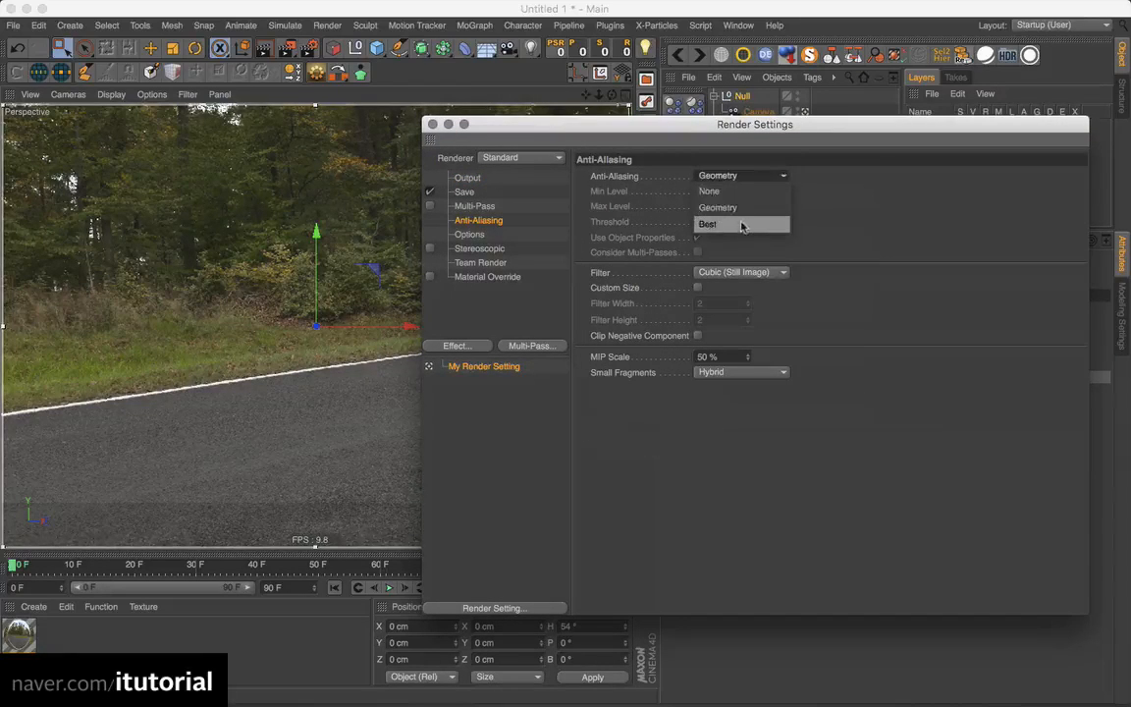
{"action": "left_click", "coordinate": [744, 222]}
{"action": "left_click", "coordinate": [735, 192]}
{"action": "left_click", "coordinate": [742, 212]}
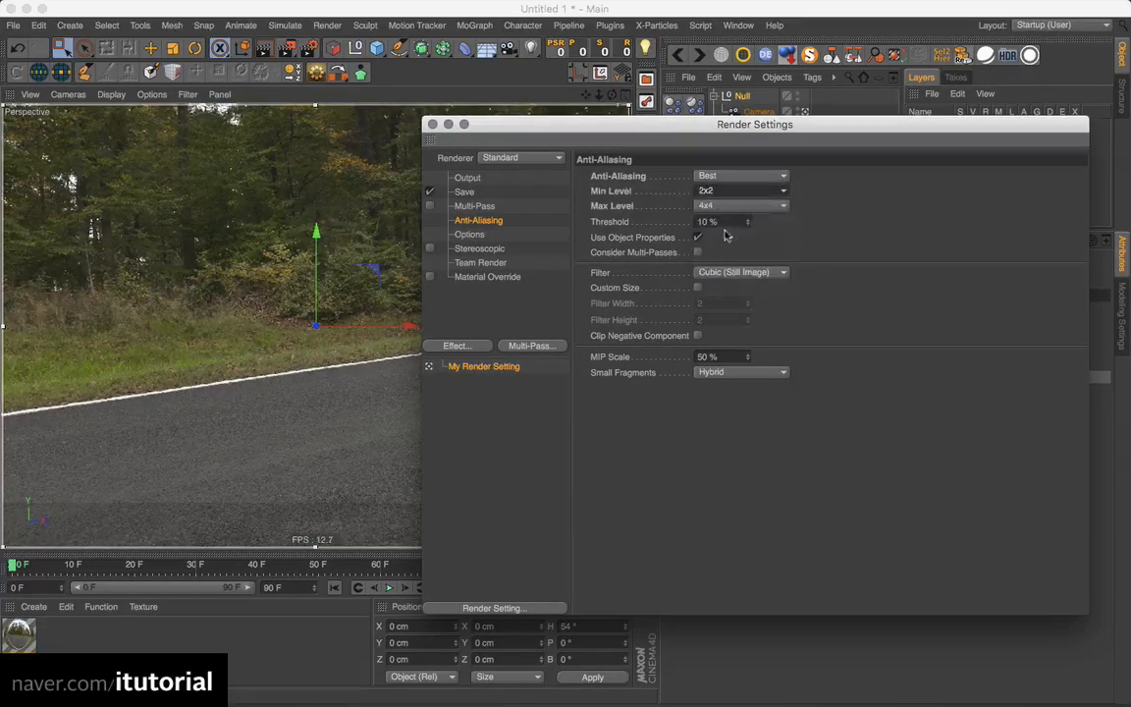
{"action": "left_click_drag", "start_coordinate": [576, 130], "coordinate": [812, 144]}
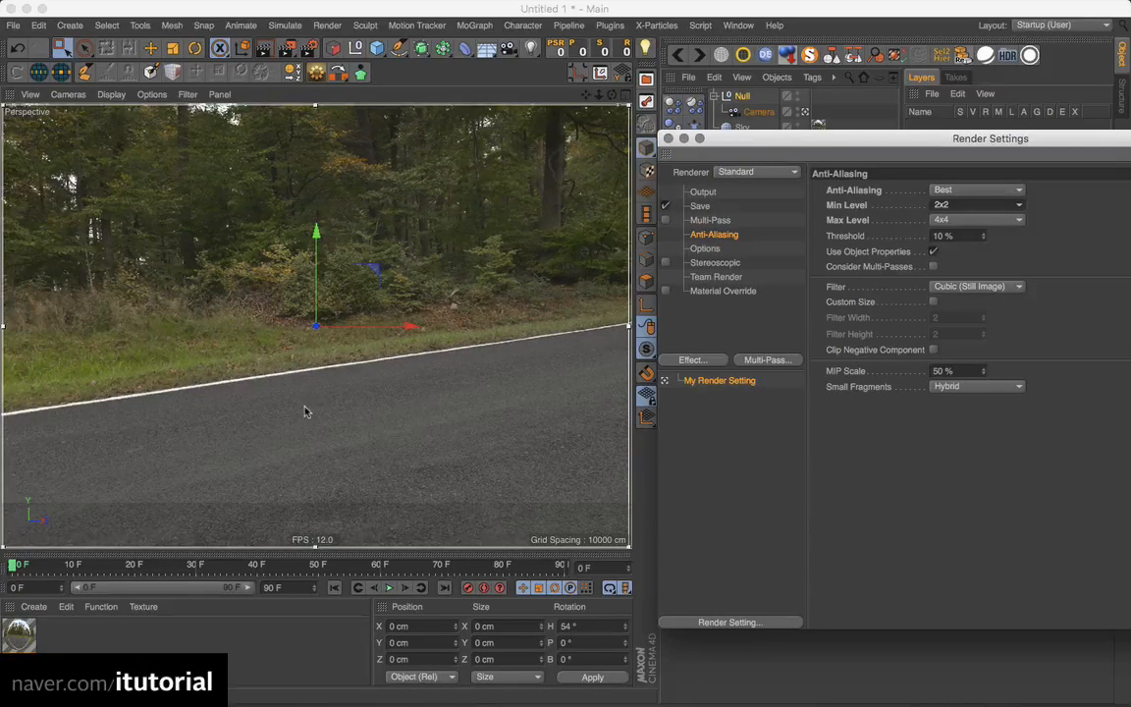
{"action": "left_click_drag", "start_coordinate": [733, 147], "coordinate": [461, 192]}
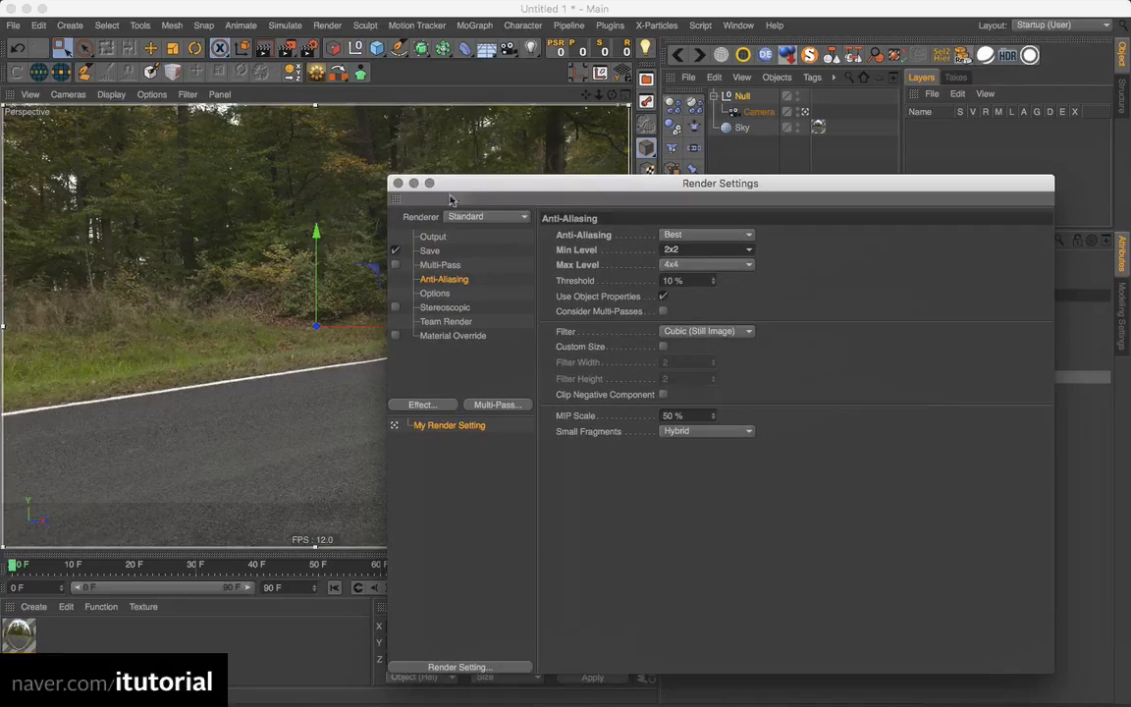
Close the render settings and open the help entry for the Texture parameter in the sky material's Luminance channel
{"action": "left_click", "coordinate": [398, 183]}
{"action": "double_click", "coordinate": [18, 634]}
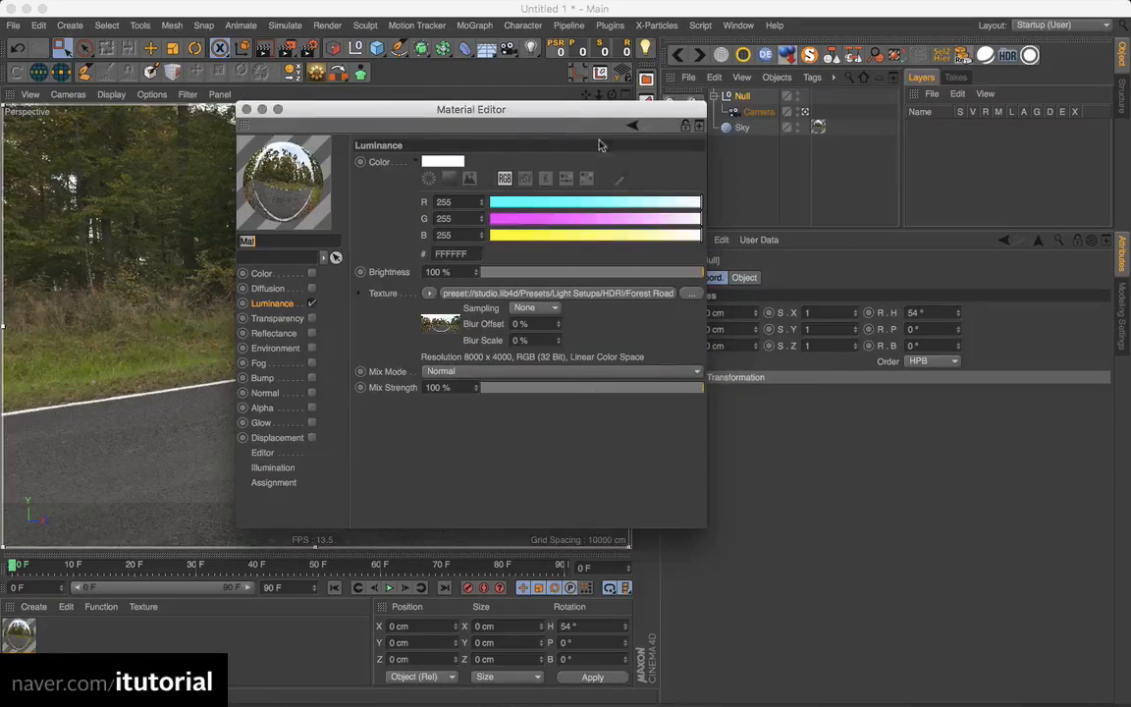
{"action": "left_click_drag", "start_coordinate": [530, 106], "coordinate": [768, 130]}
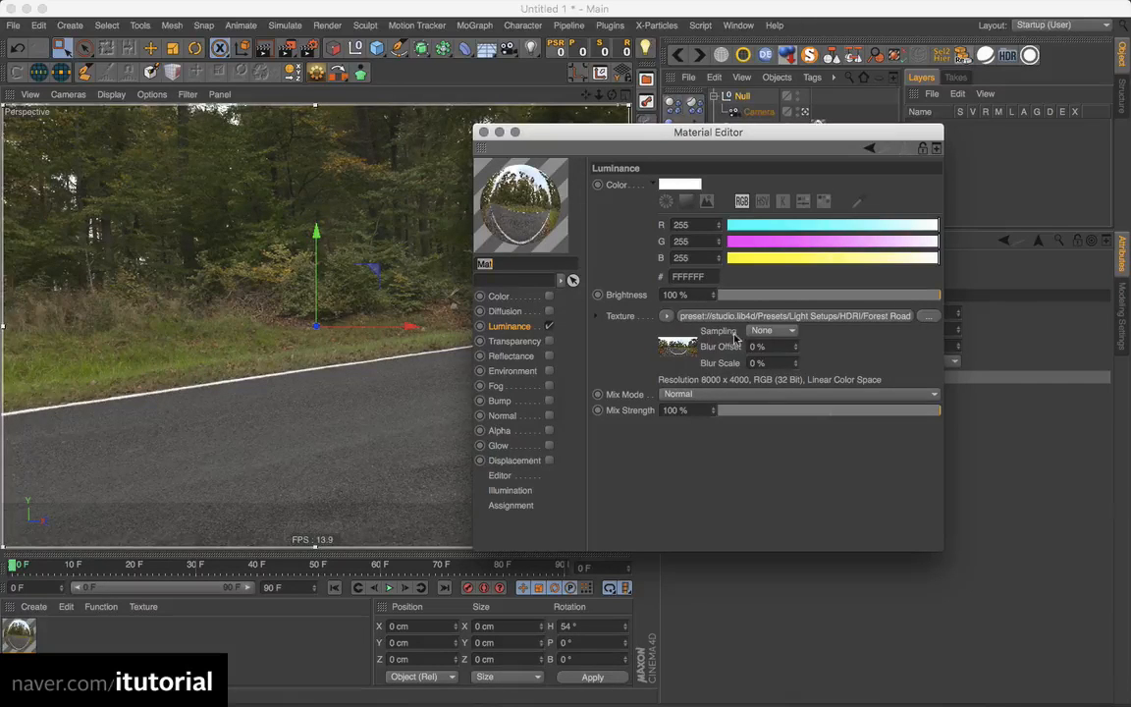
{"action": "right_click", "coordinate": [624, 318]}
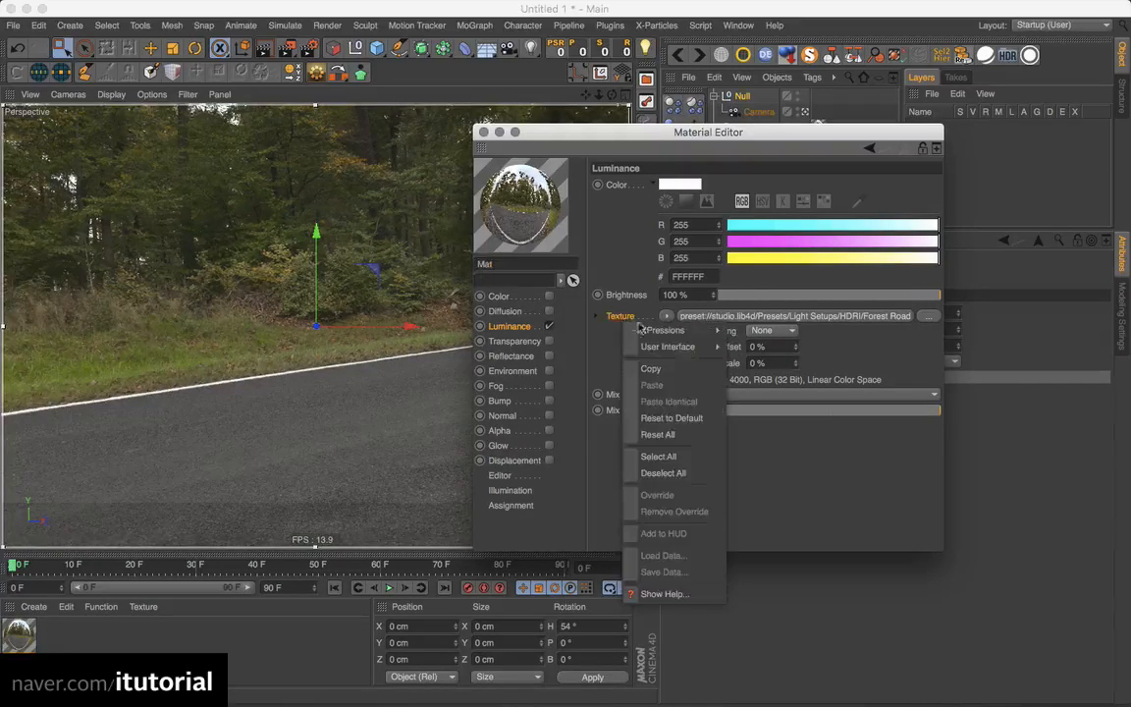
{"action": "left_click", "coordinate": [651, 594]}
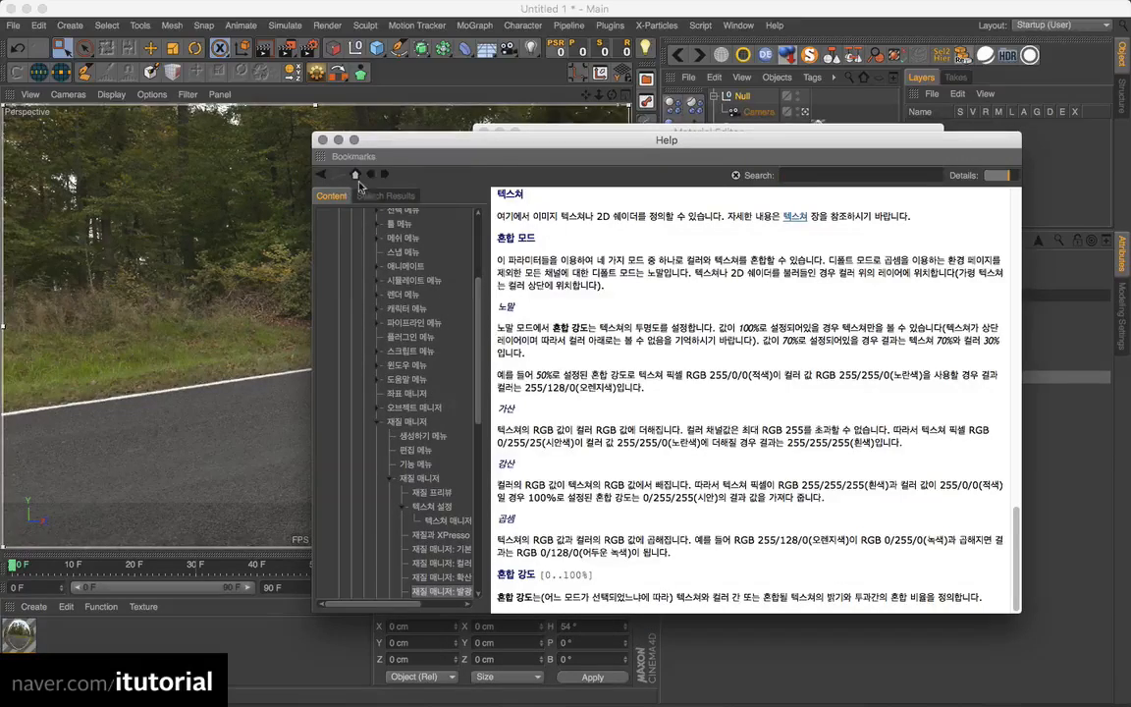
Go to the Sampling section of the texture settings help page, then reposition and enlarge the Help window
{"action": "left_click", "coordinate": [332, 156]}
{"action": "left_click", "coordinate": [333, 257]}
{"action": "left_click_drag", "start_coordinate": [590, 133], "coordinate": [538, 48]}
{"action": "left_click_drag", "start_coordinate": [966, 118], "coordinate": [966, 239]}
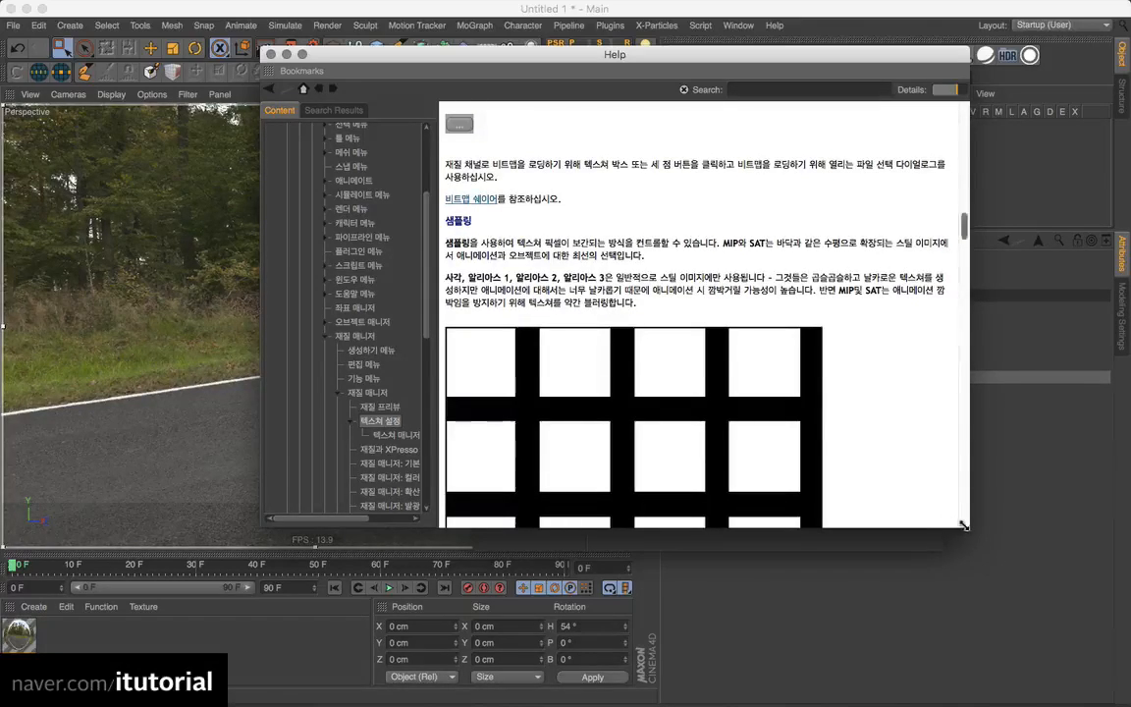
{"action": "left_click_drag", "start_coordinate": [968, 527], "coordinate": [1000, 648]}
Read the Sampling introduction and the None description in the help page, comparing the example texture with its None rendering
{"action": "scroll", "coordinate": [896, 243], "scroll_direction": "down", "scroll_amount": 4}
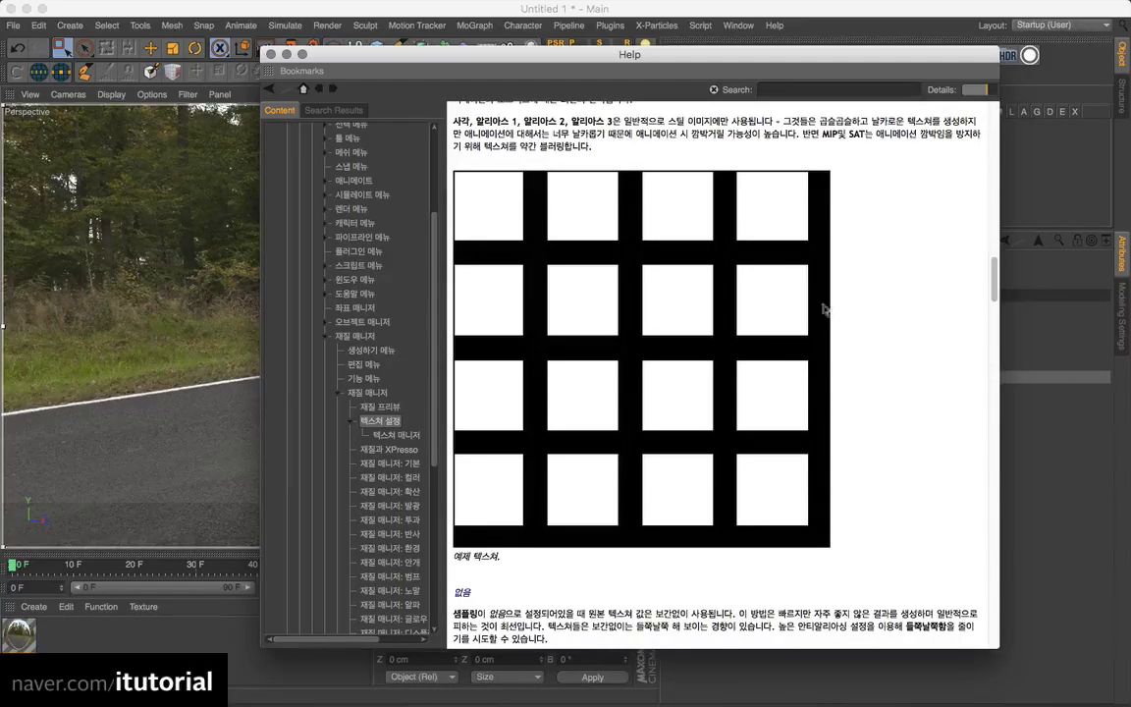
{"action": "left_click_drag", "start_coordinate": [994, 273], "coordinate": [994, 320]}
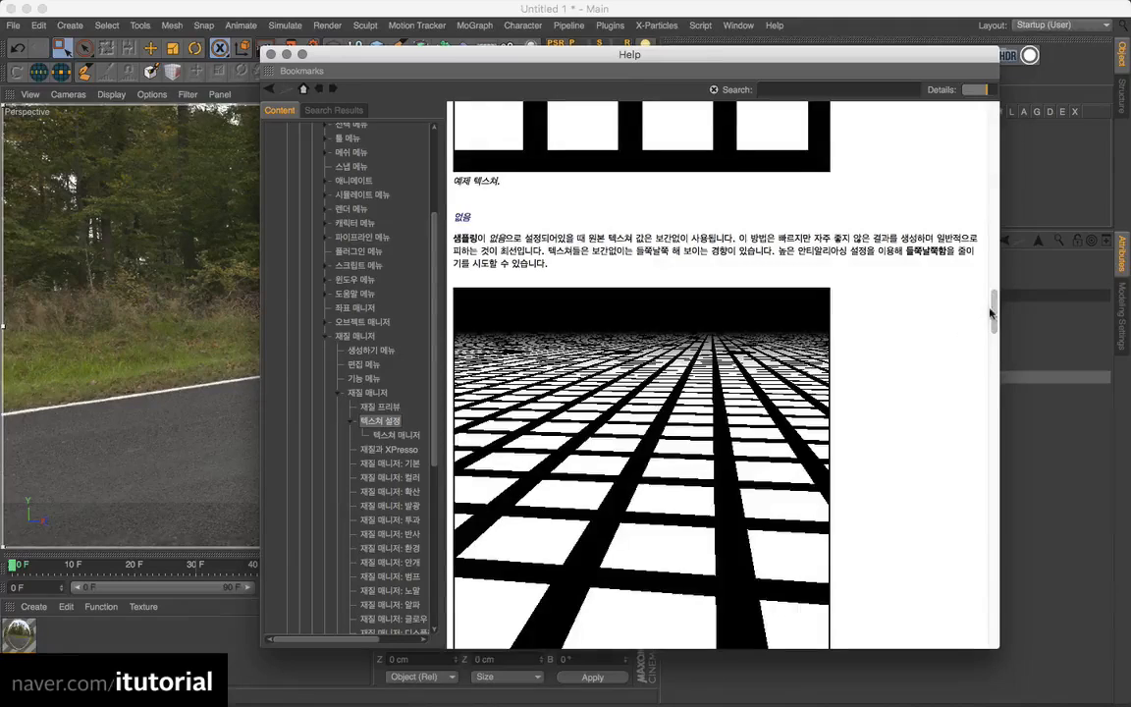
{"action": "left_click_drag", "start_coordinate": [993, 308], "coordinate": [997, 265]}
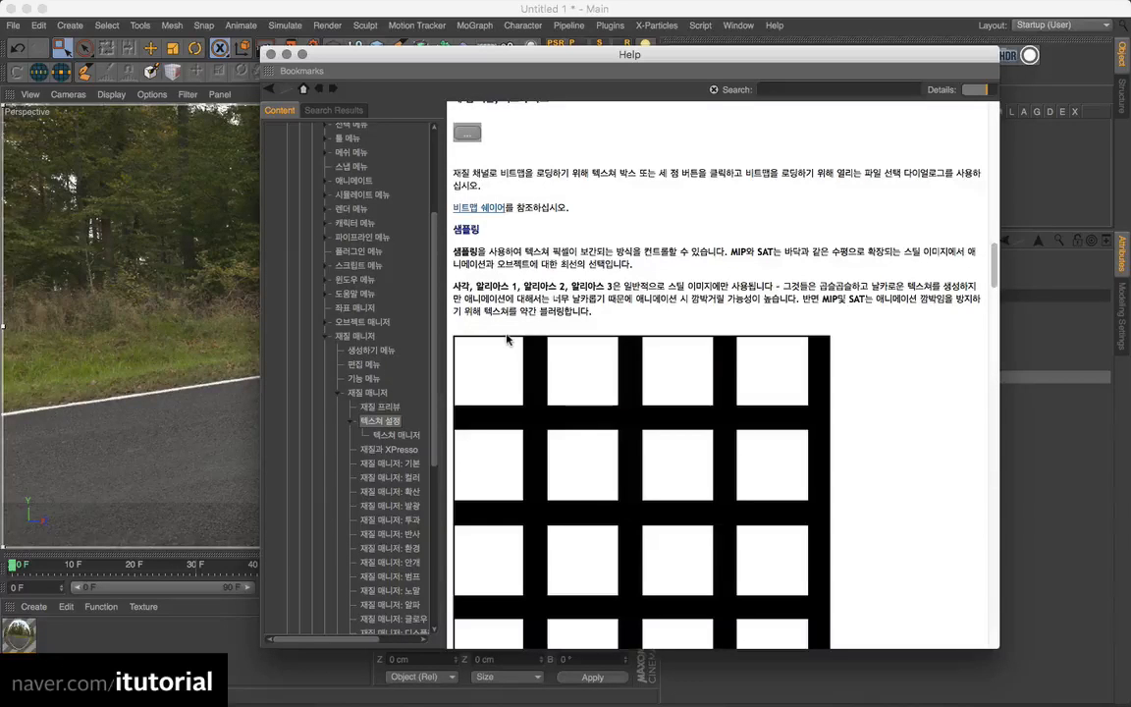
{"action": "left_click_drag", "start_coordinate": [993, 250], "coordinate": [1004, 330]}
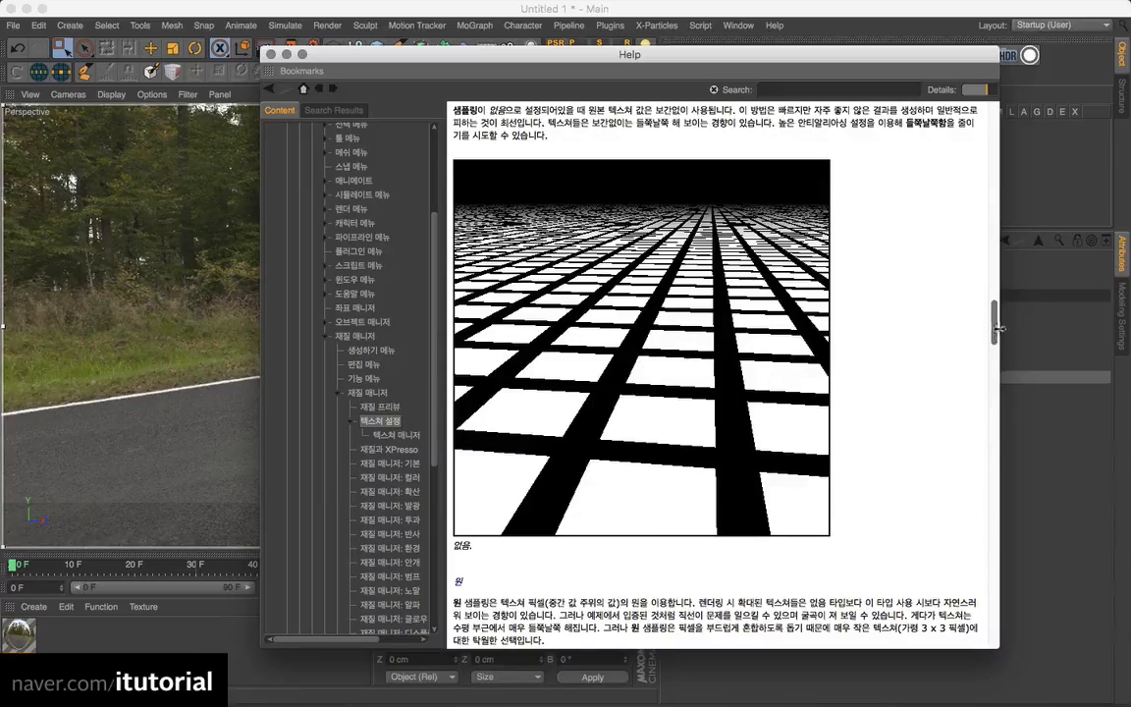
{"action": "scroll", "coordinate": [992, 314], "scroll_direction": "up", "scroll_amount": 2}
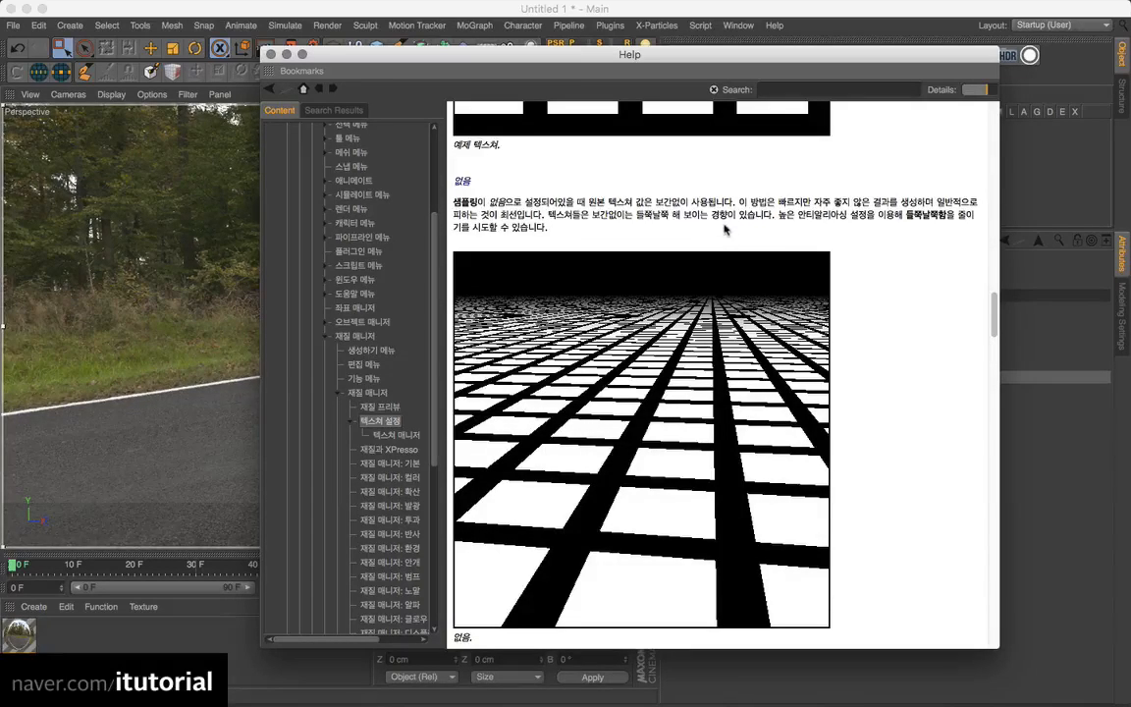
Close the Help window and the Material Editor to reveal the full road view
{"action": "left_click_drag", "start_coordinate": [582, 59], "coordinate": [588, 87]}
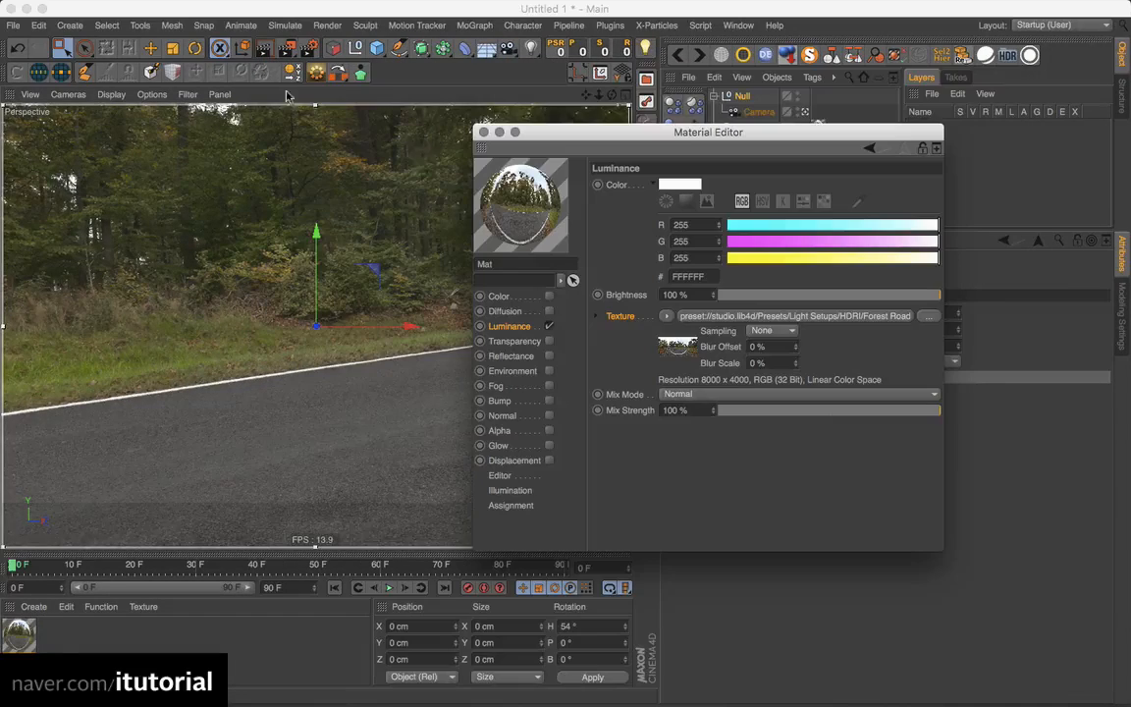
{"action": "left_click", "coordinate": [277, 83]}
{"action": "left_click_drag", "start_coordinate": [666, 132], "coordinate": [660, 150]}
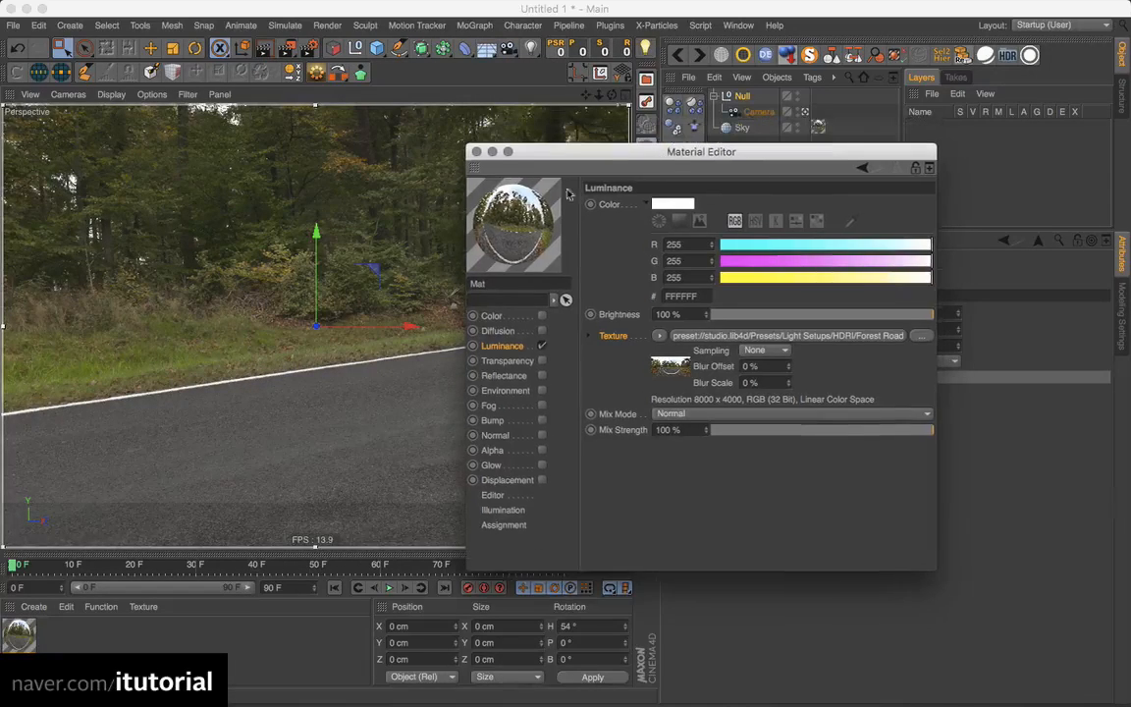
{"action": "left_click", "coordinate": [478, 149]}
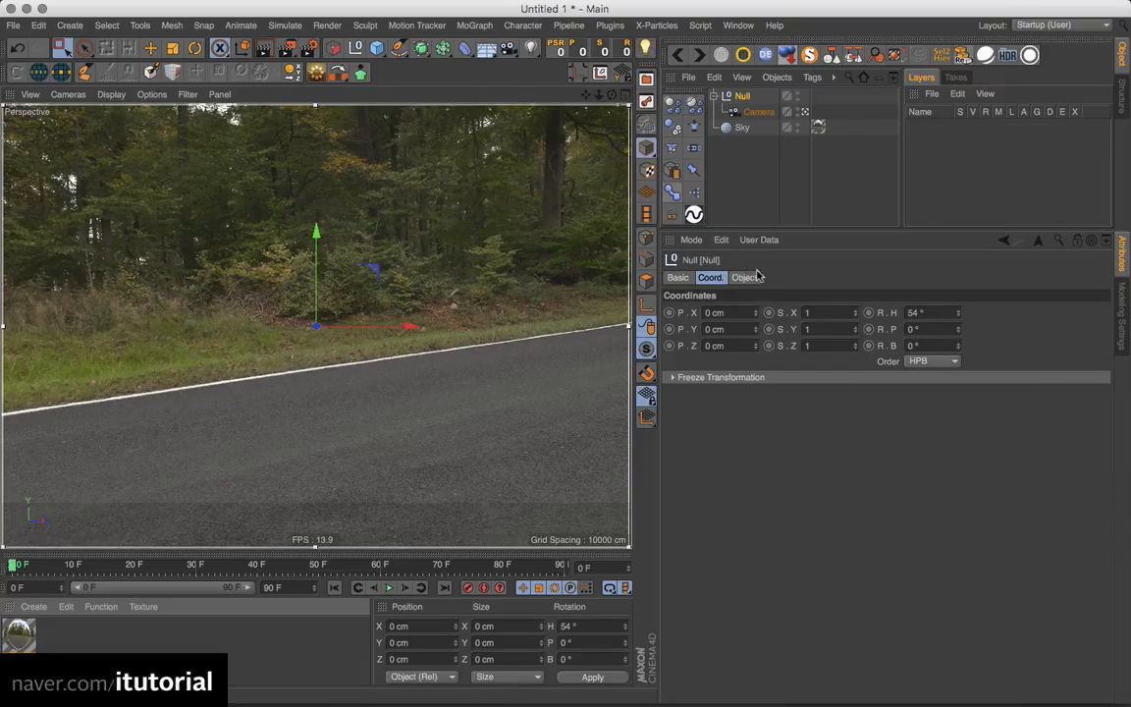